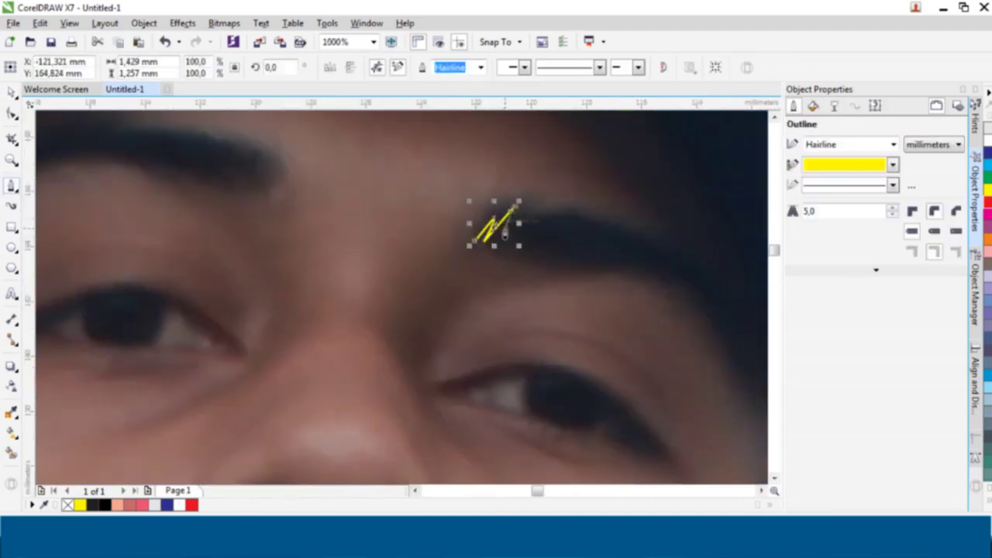
Step: Delete the stray yellow Bezier curve so only the eye outline traces remain
key("Delete")
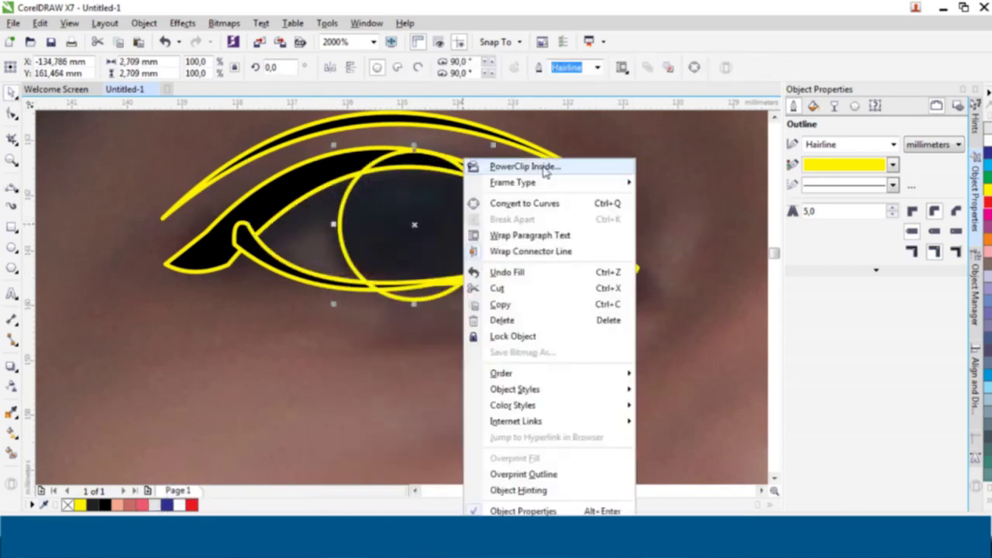
Step: PowerClip the iris circles inside the eye outline shape
left_click(524, 167)
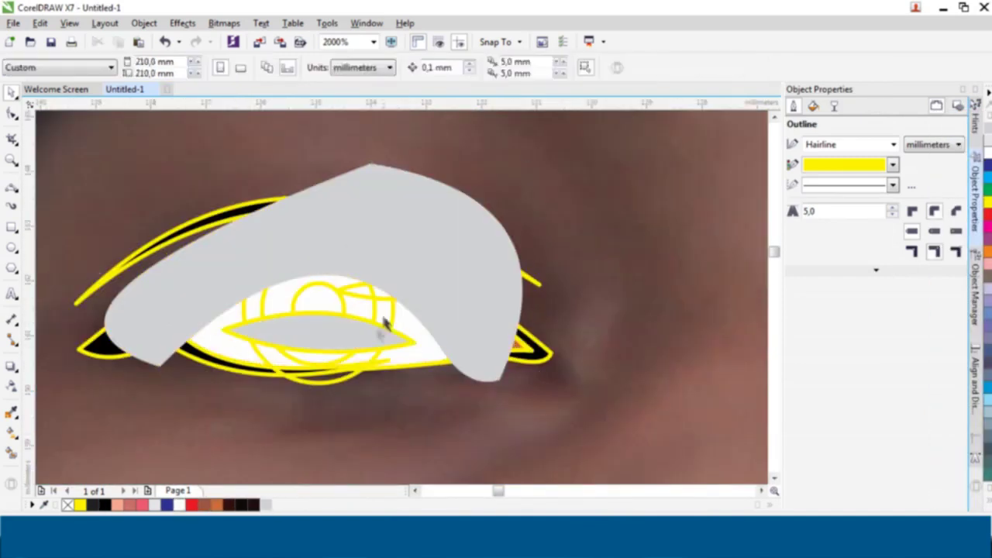
left_click(365, 291)
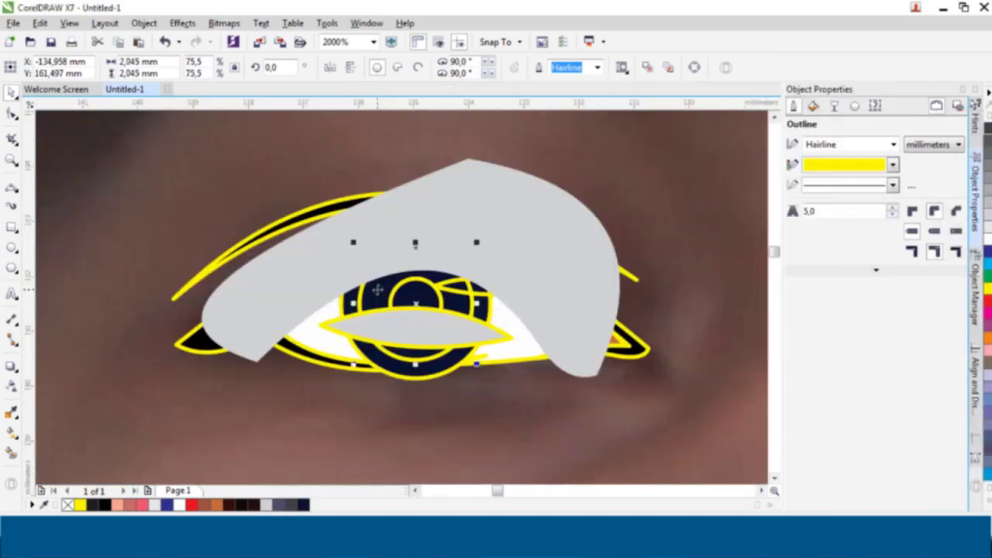
left_click(403, 456)
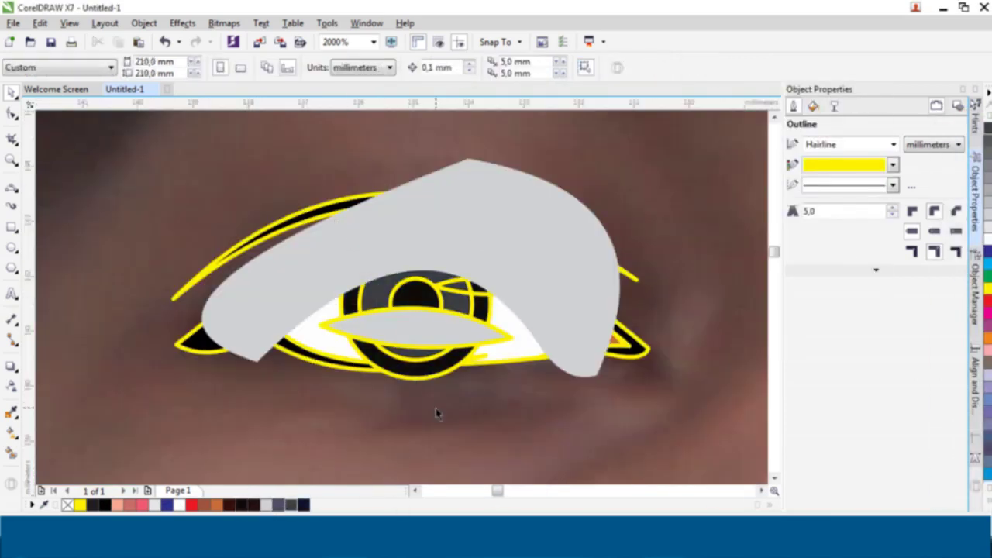
Step: Fill the brow shapes dark brown and peach, and tint the eye-white pale yellow
left_click(226, 505)
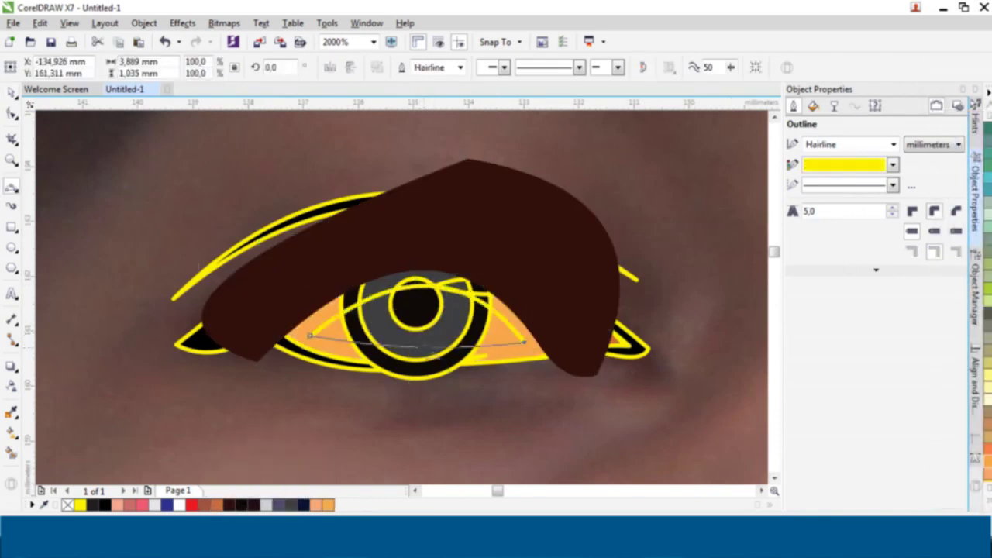
right_click(532, 358)
key("Escape")
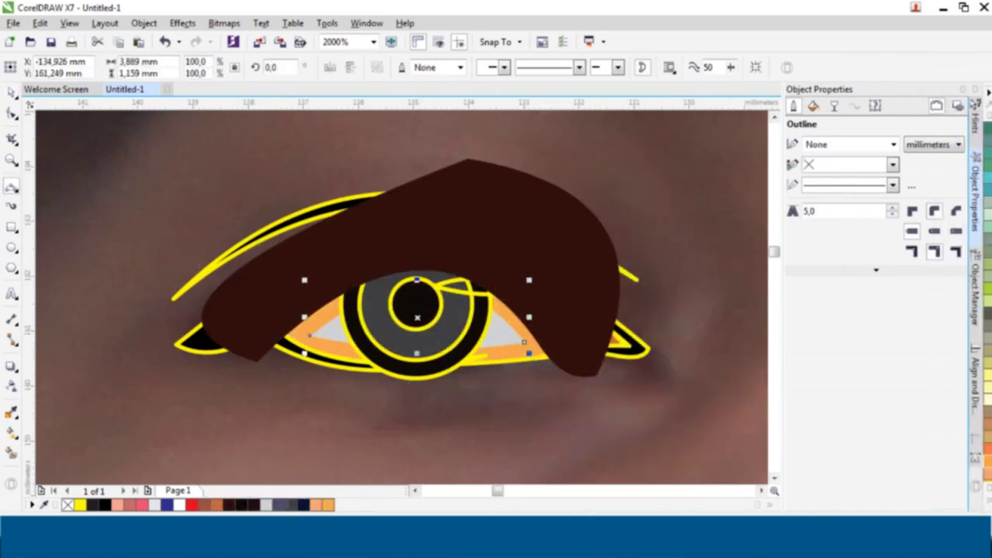
left_click(557, 349)
left_click(320, 505)
scroll(527, 303, "up", 3)
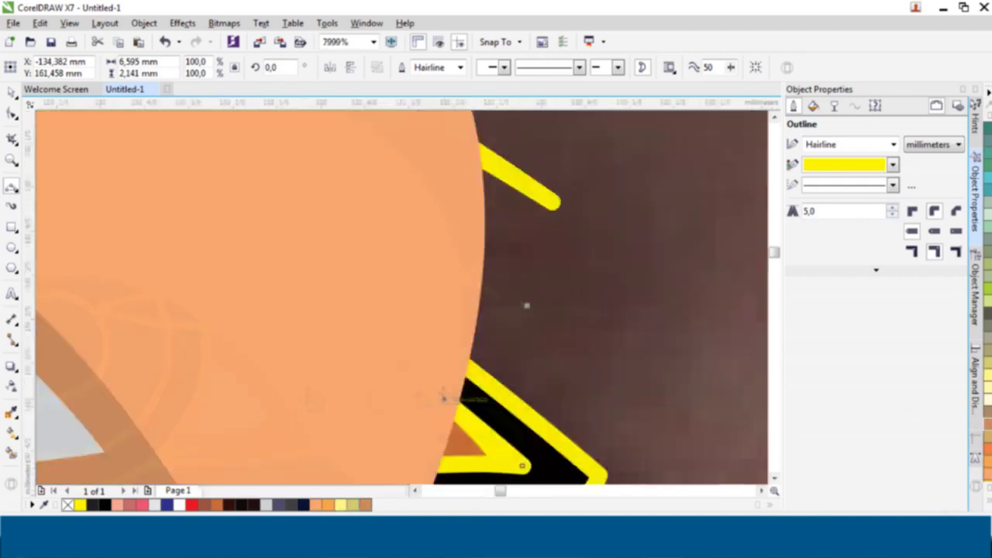
scroll(527, 302, "down", 3)
left_click(353, 504)
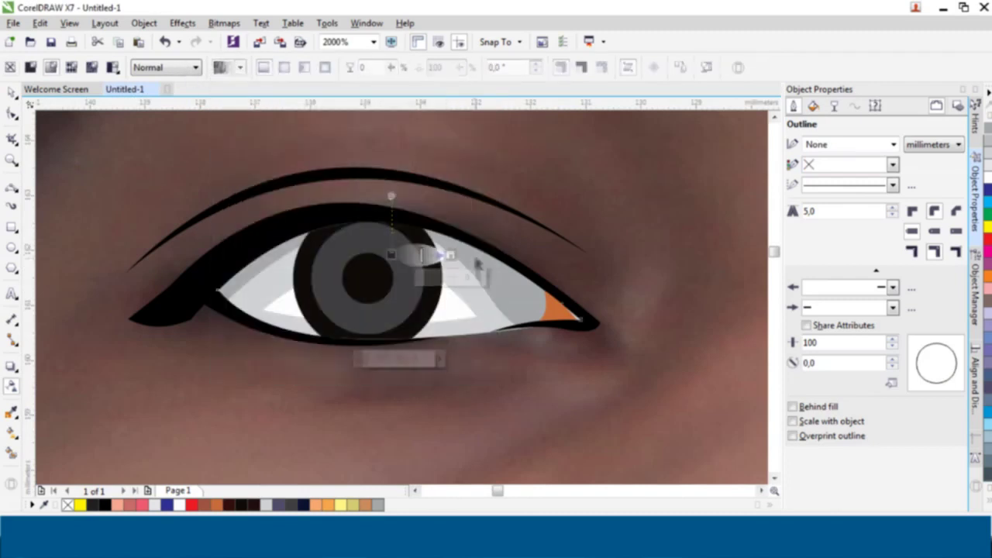
Step: Change the iris highlight's transparency to Fountain and bring up its settings
left_click(10, 67)
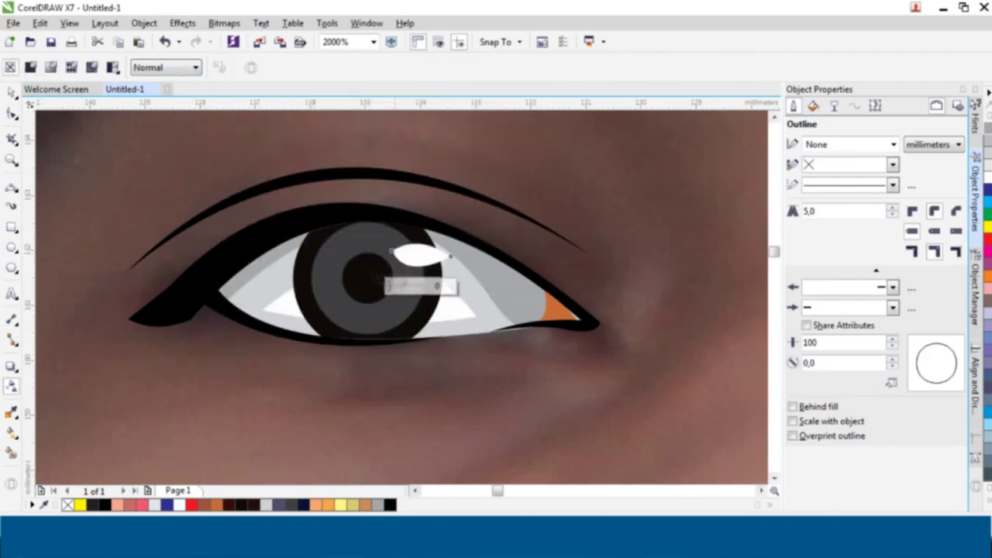
left_click(50, 68)
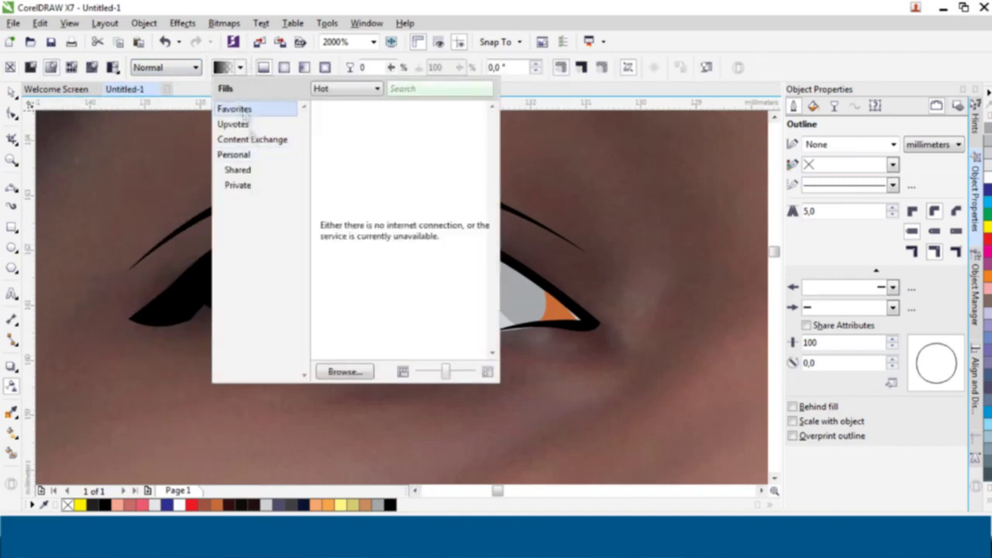
left_click(335, 124)
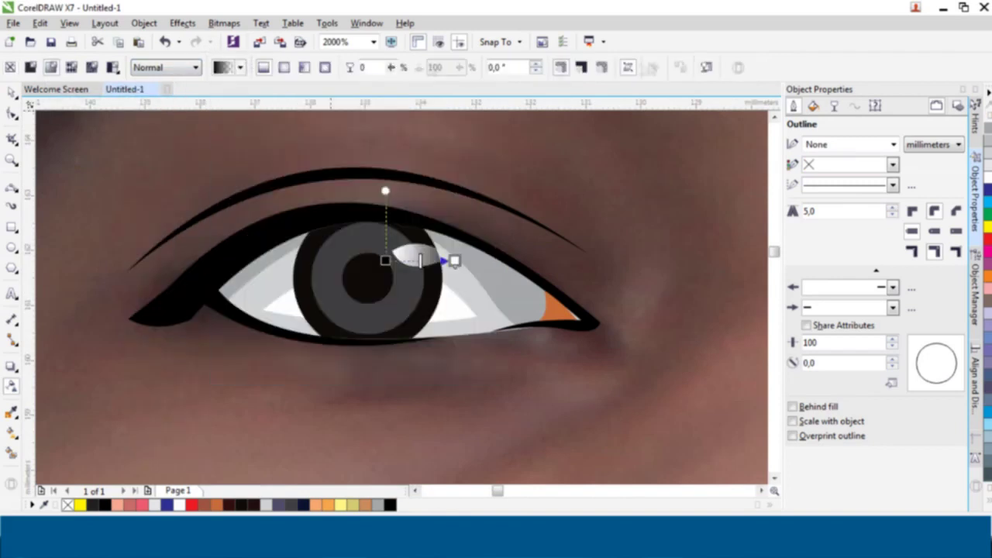
right_click(20, 149)
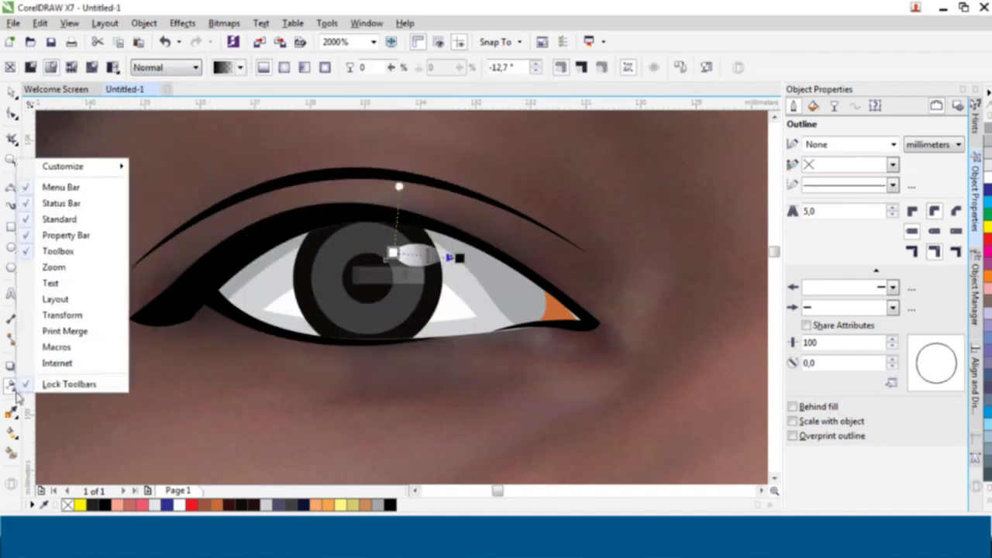
key("Escape")
left_click(222, 67)
key("Escape")
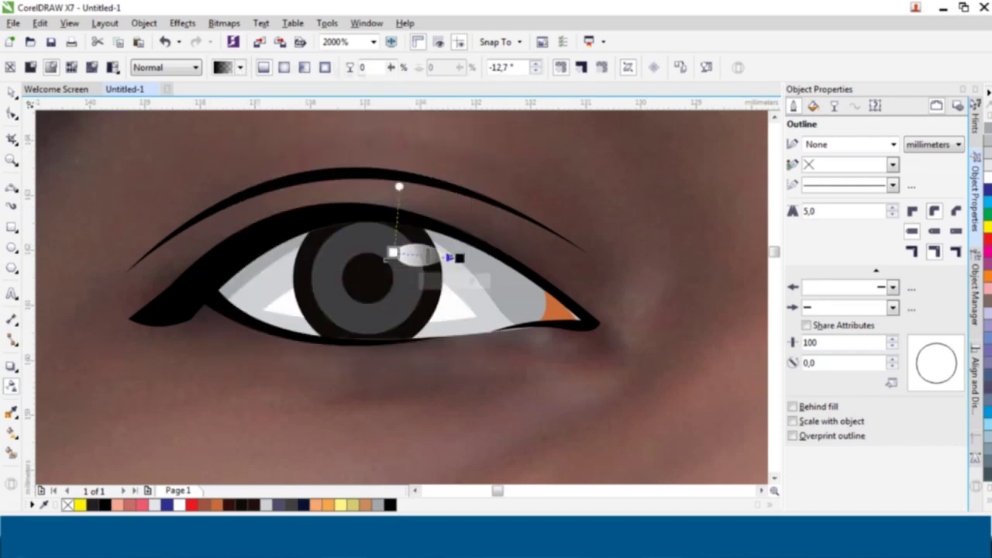
left_click(834, 106)
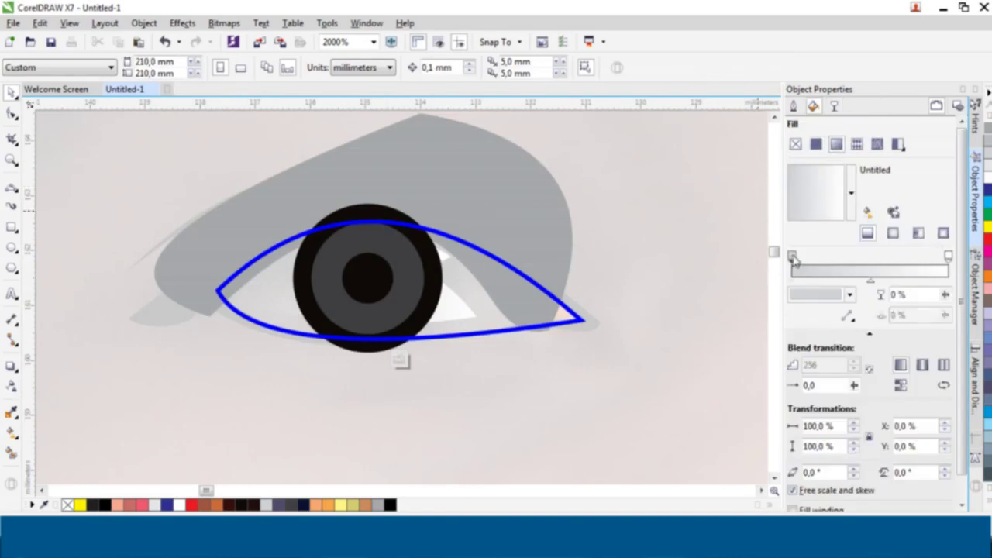
Step: Undo the iris gradient and give the highlight a linear fade in Multiply blend mode
key("ctrl+z")
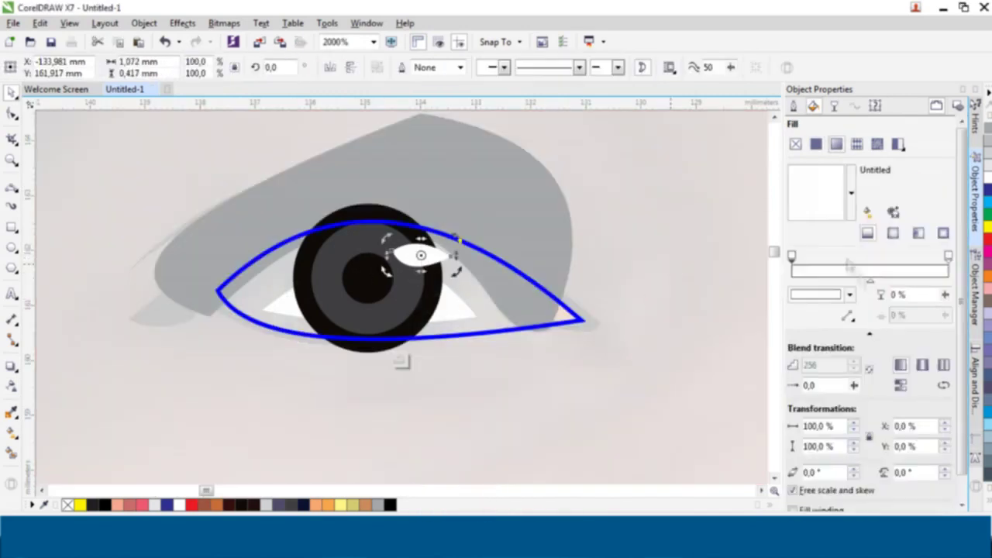
left_click_drag(393, 252, 458, 258)
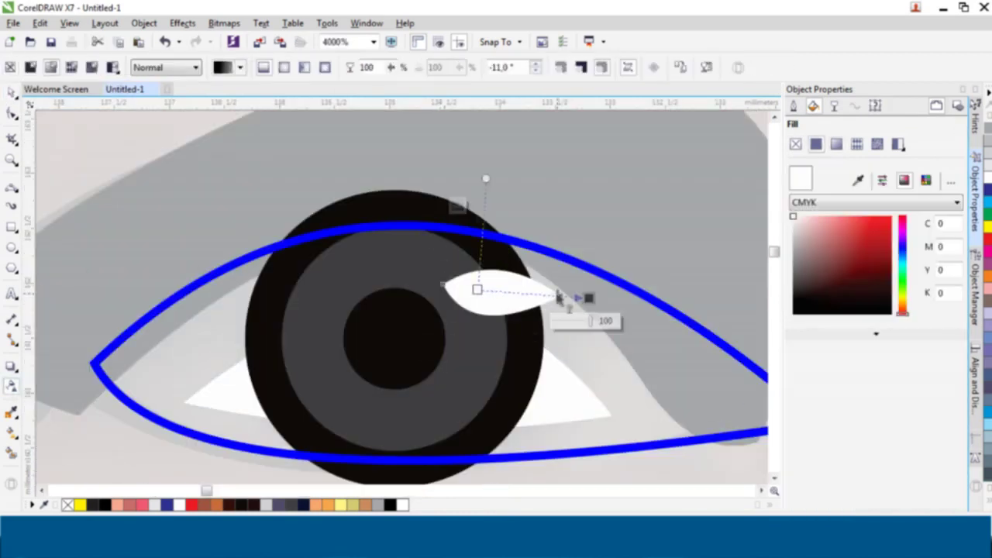
left_click(165, 67)
left_click(155, 132)
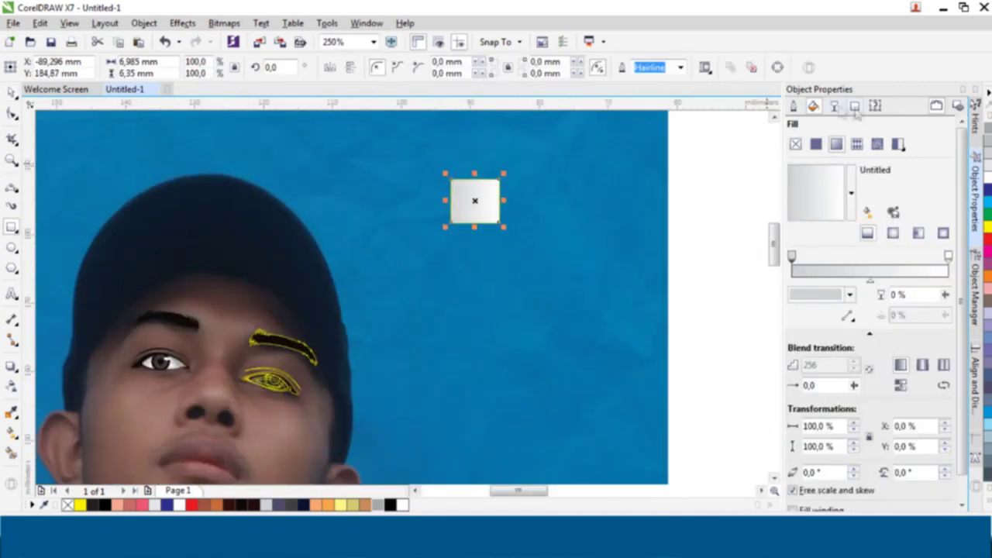
Step: Make the rectangle uniform grey and add a duplicate beside it in darker grey
left_click(816, 143)
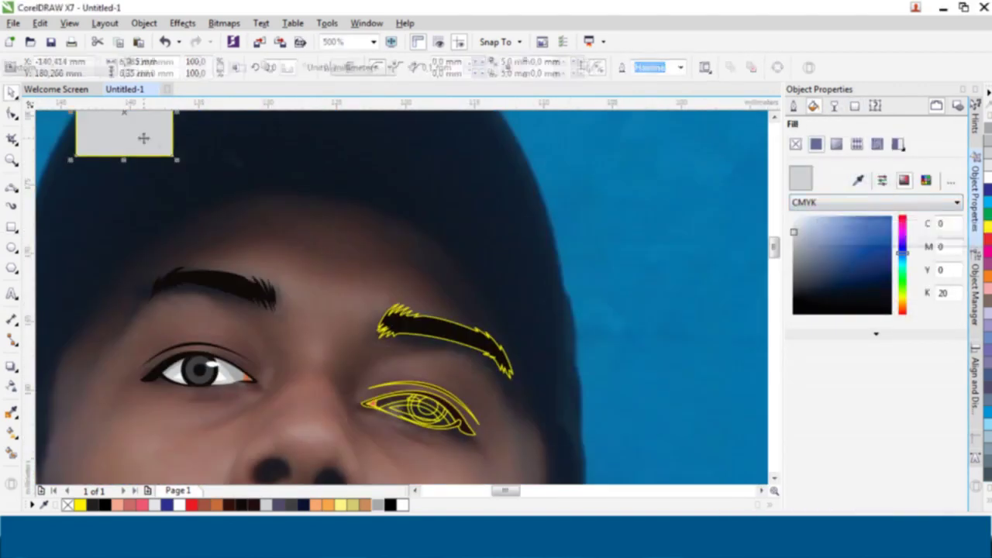
left_click_drag(144, 138, 217, 143)
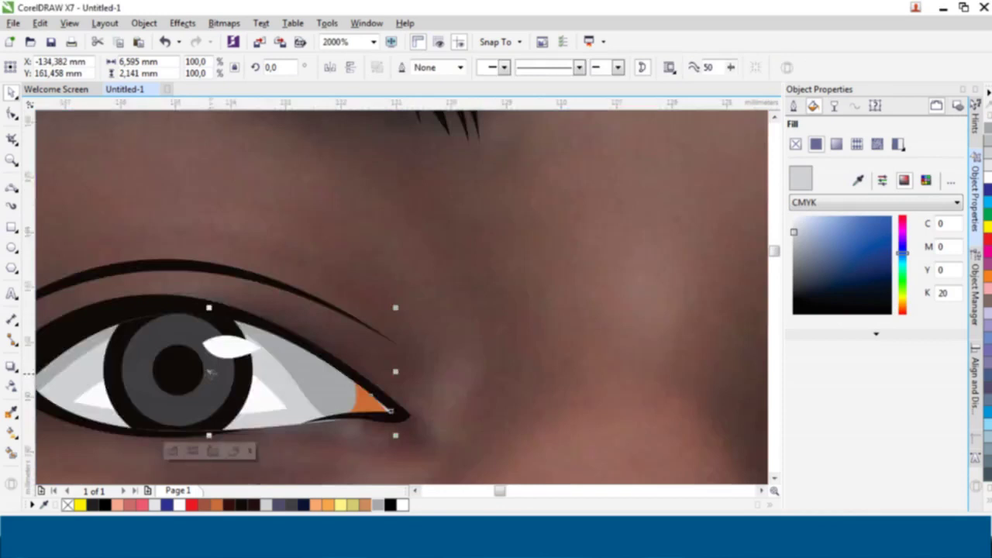
left_click(232, 370)
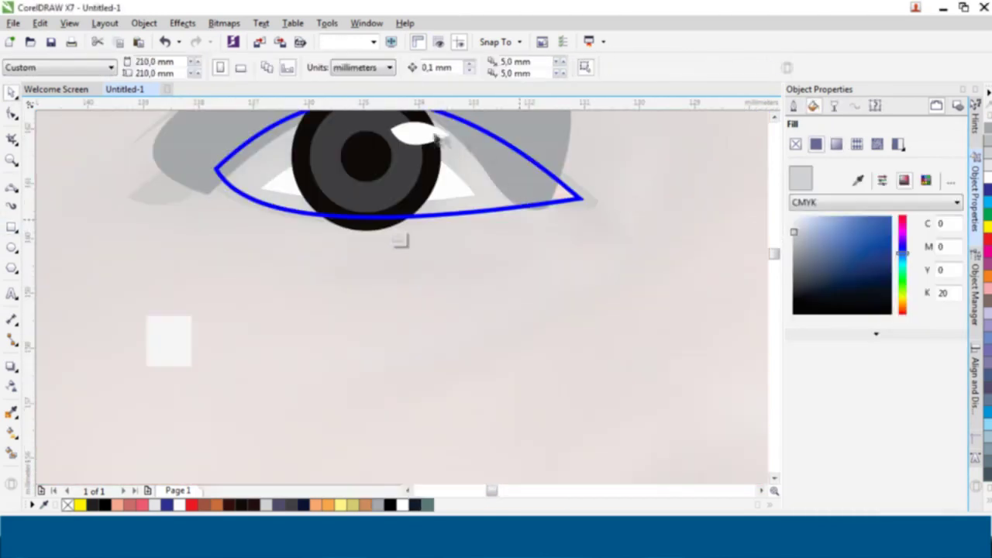
Step: Fade the white eye highlight with a linear transparency
left_click(436, 138)
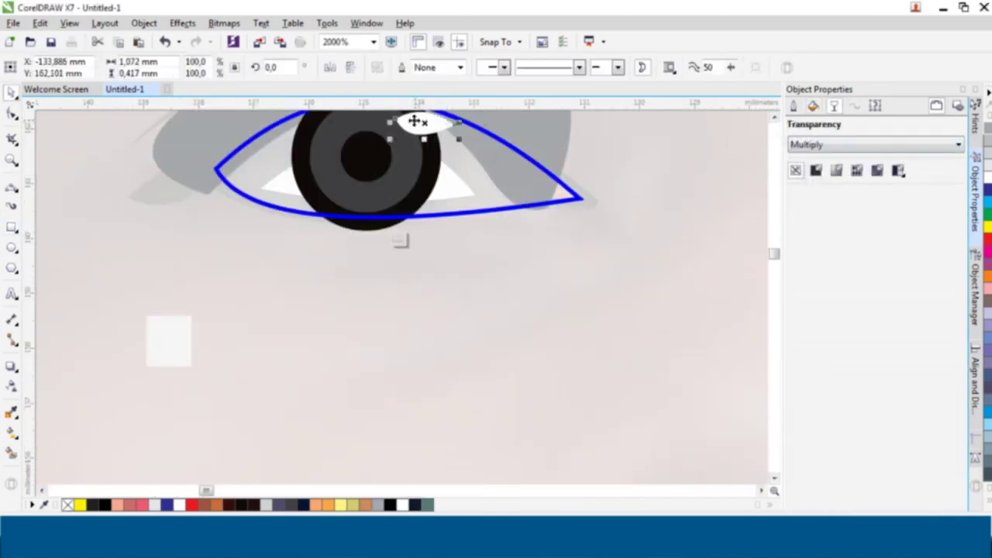
left_click_drag(415, 128, 438, 123)
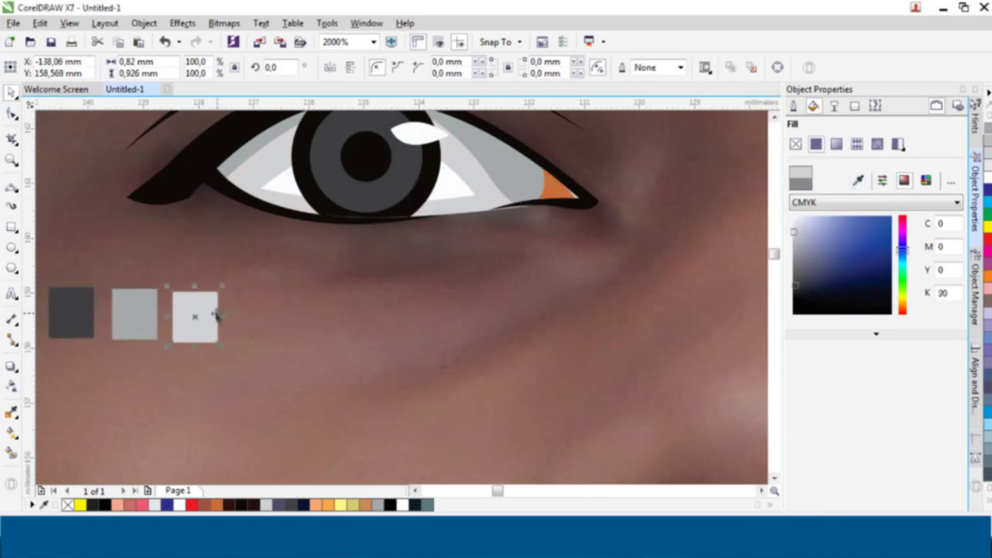
scroll(524, 180, "down", 3)
scroll(524, 179, "down", 3)
Step: Scroll the view to inspect the coloured eyes and eyebrows
scroll(526, 193, "down", 6)
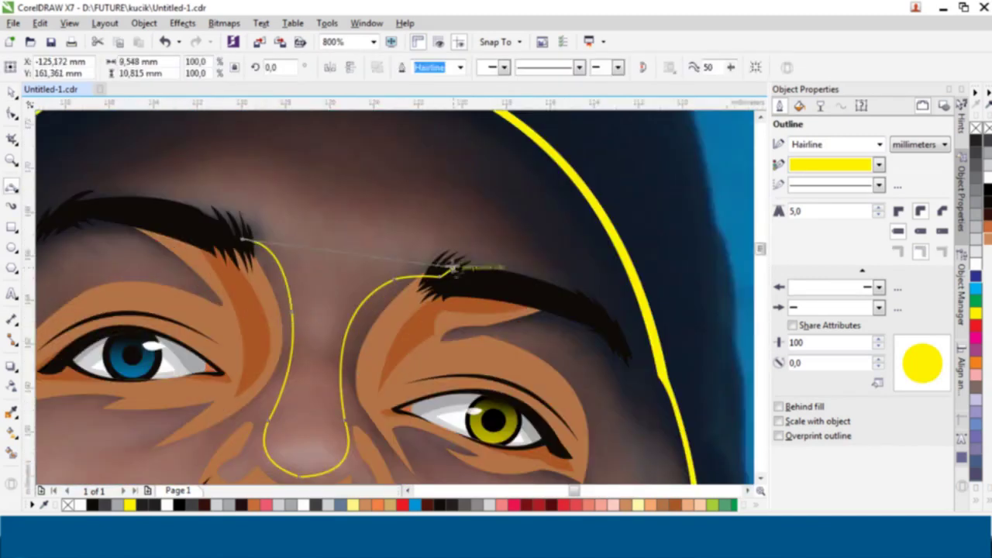
Step: Close yellow shading outlines around the nose, cheek fold, and below the lip and chin
left_click(452, 269)
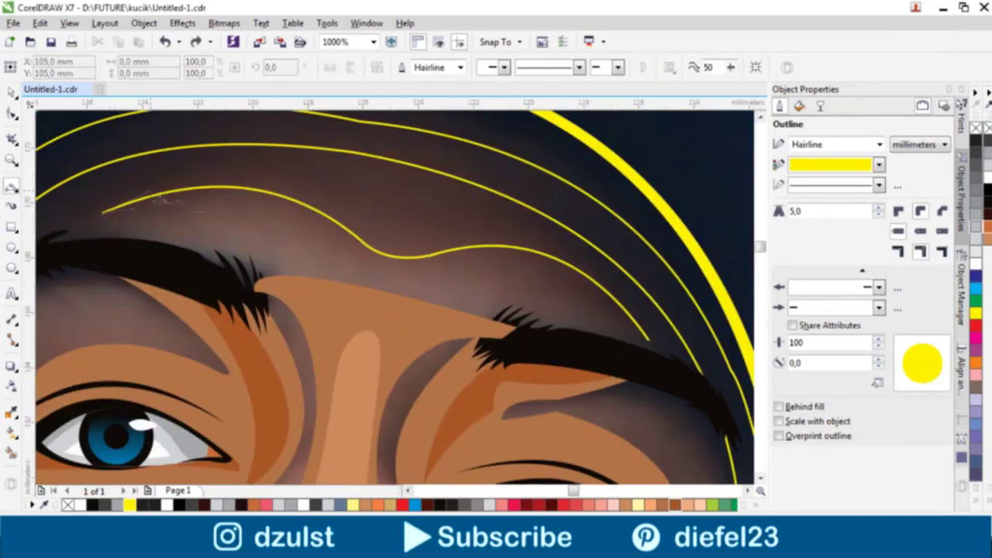
key("space")
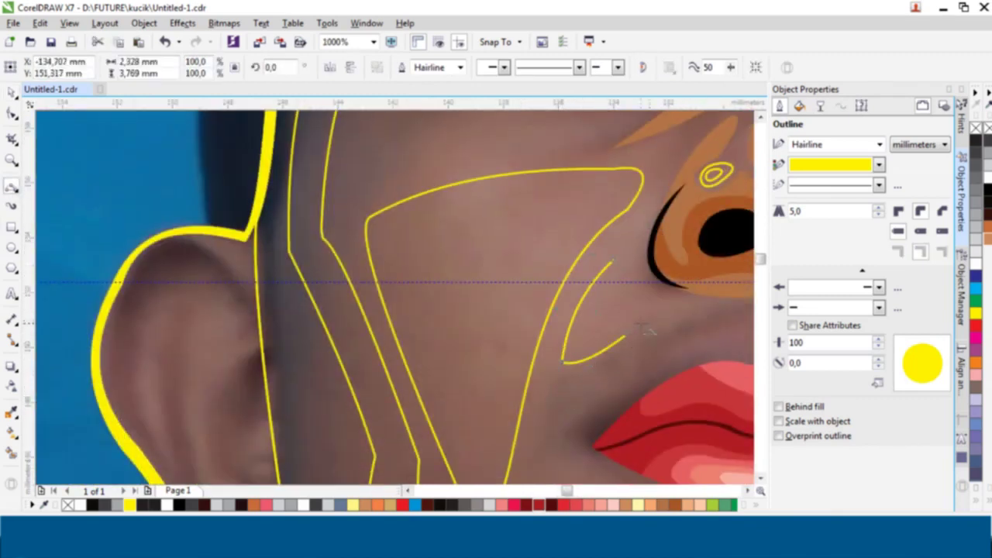
scroll(563, 304, "down", 1)
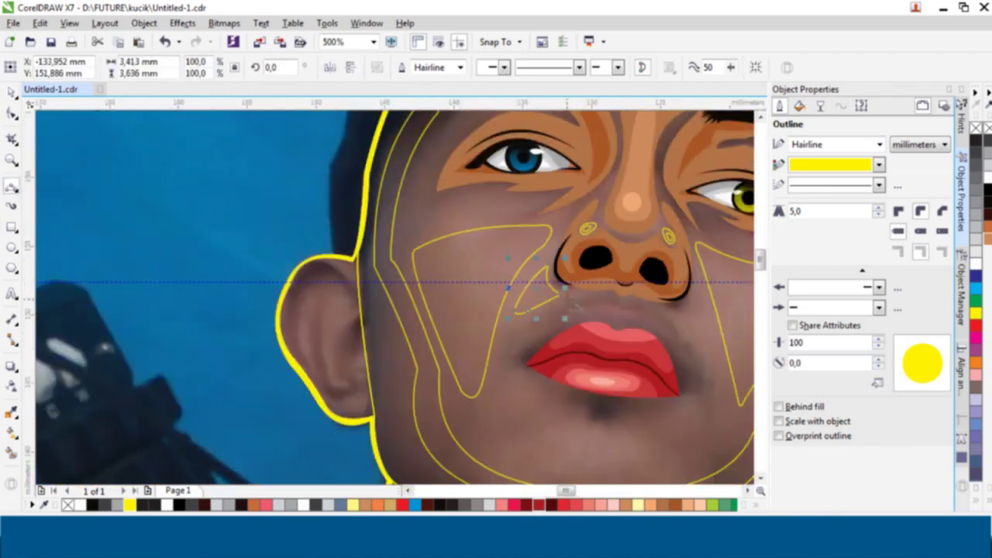
scroll(572, 317, "up", 2)
scroll(214, 222, "down", 1)
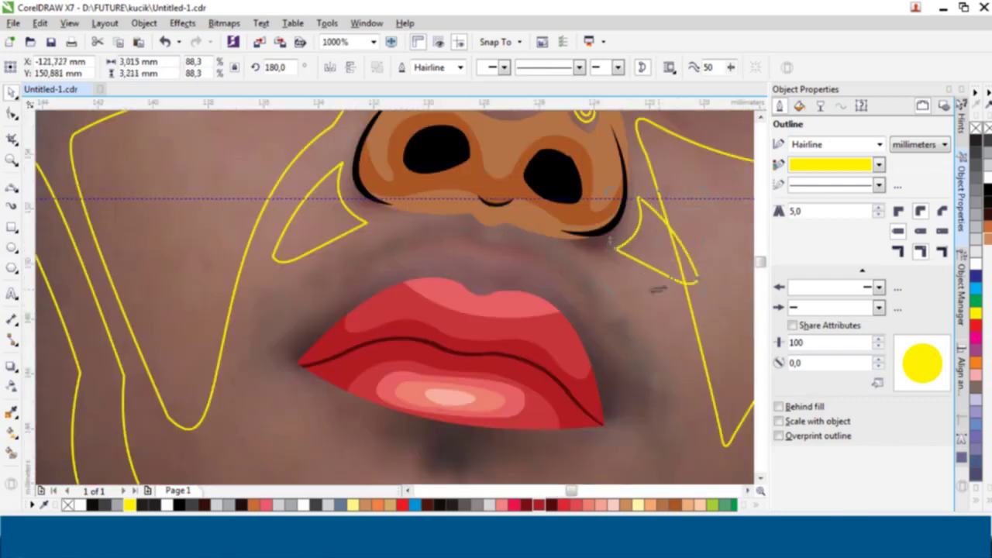
scroll(392, 293, "down", 1)
scroll(368, 448, "up", 1)
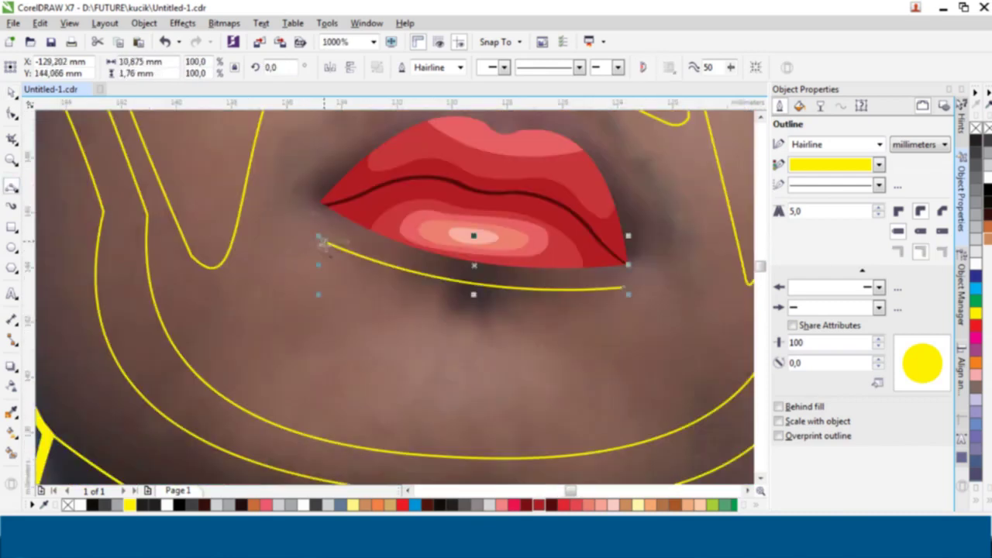
left_click(624, 287)
scroll(624, 288, "down", 1)
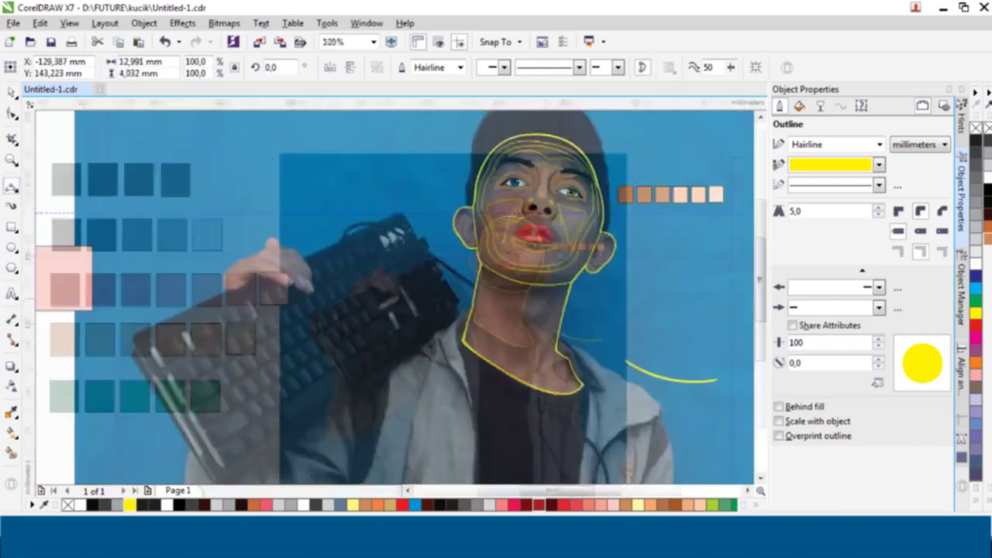
scroll(496, 232, "up", 1)
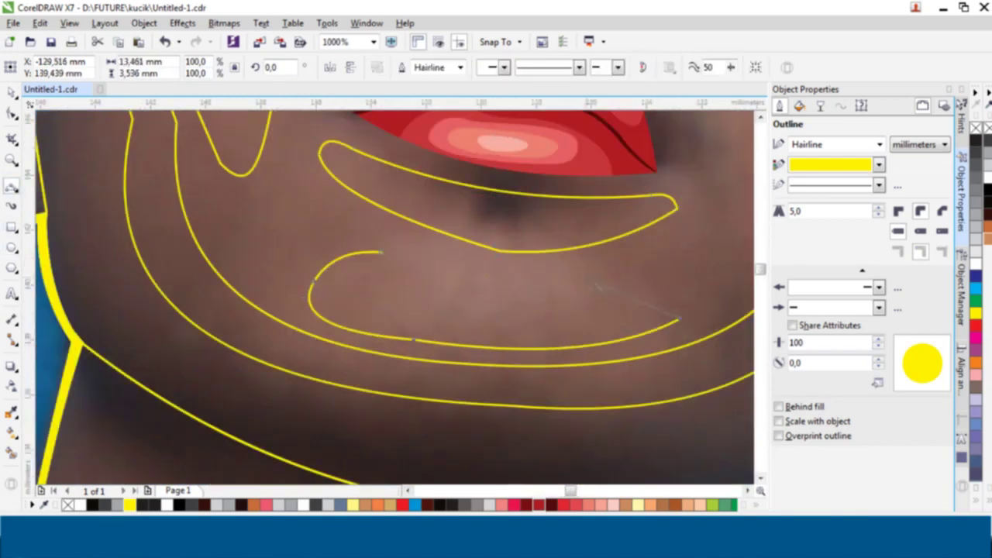
Step: Use Order > In Front Of to place the face shape in front of the photo
scroll(387, 294, "down", 2)
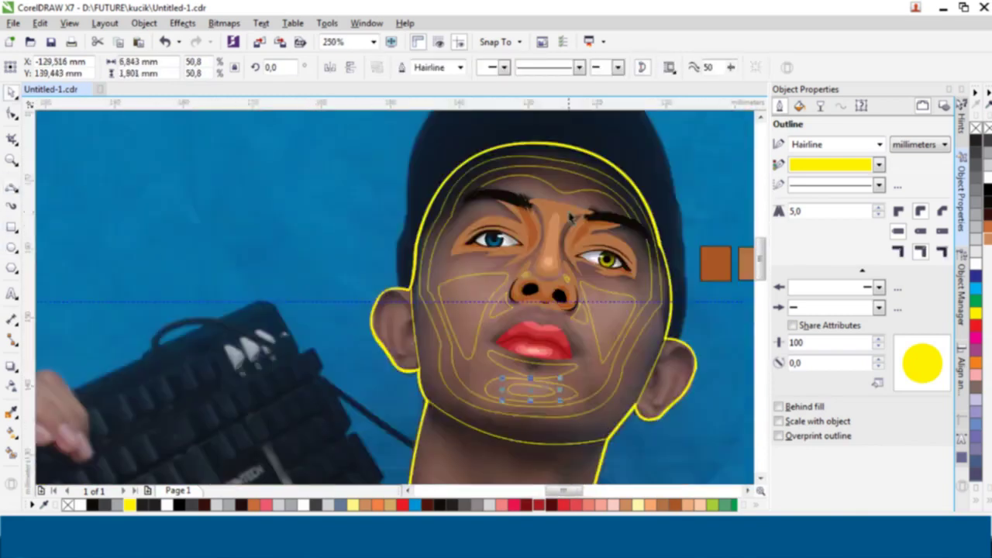
key("i")
scroll(532, 310, "up", 1)
scroll(531, 310, "down", 1)
right_click(329, 158)
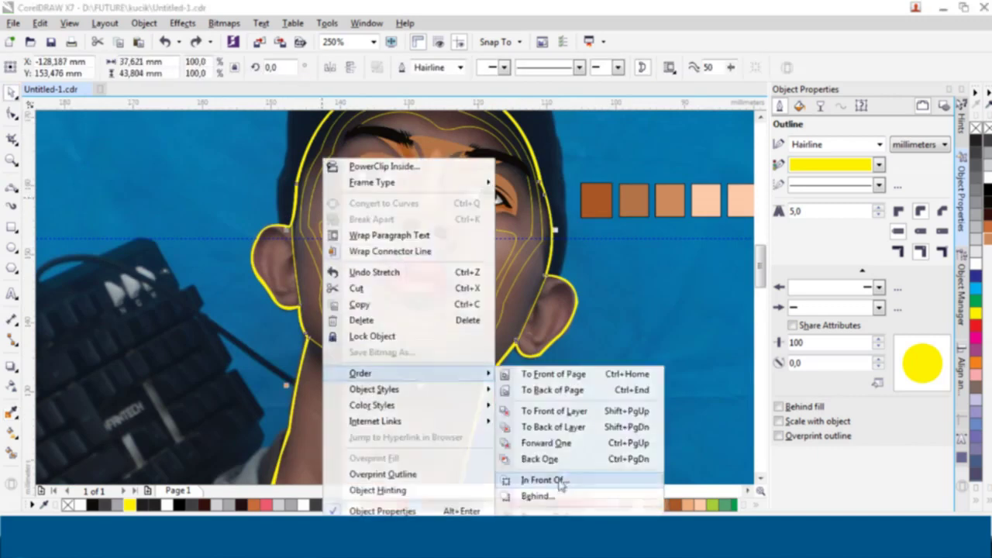
left_click(554, 482)
left_click(632, 203)
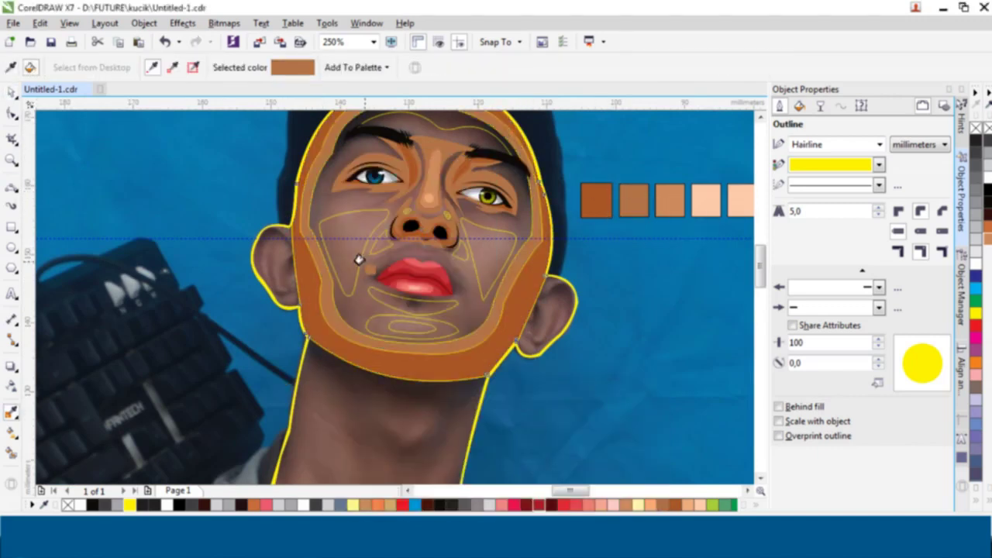
Step: Draw a freehand curve and recolour the face with a lighter tan
key("F5")
scroll(412, 263, "up", 3)
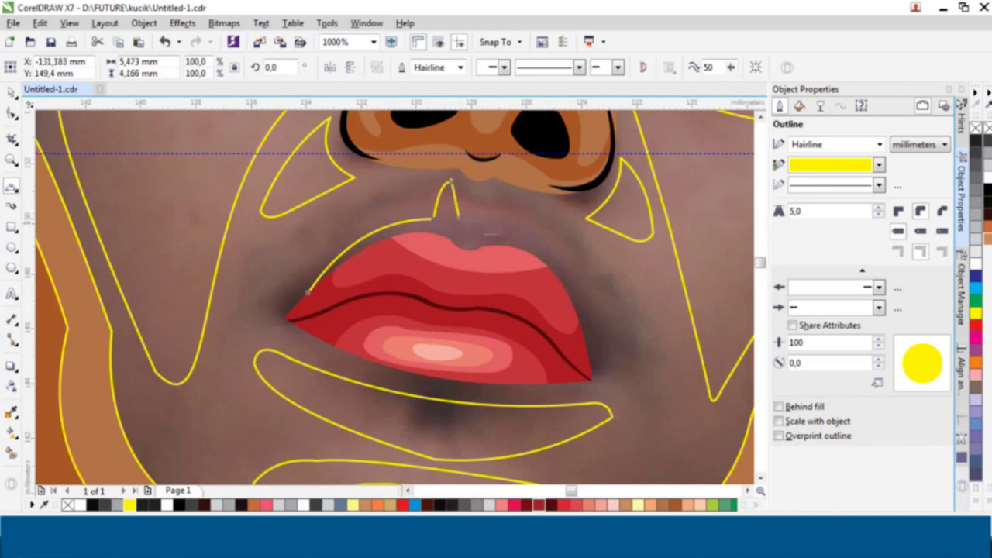
key("space")
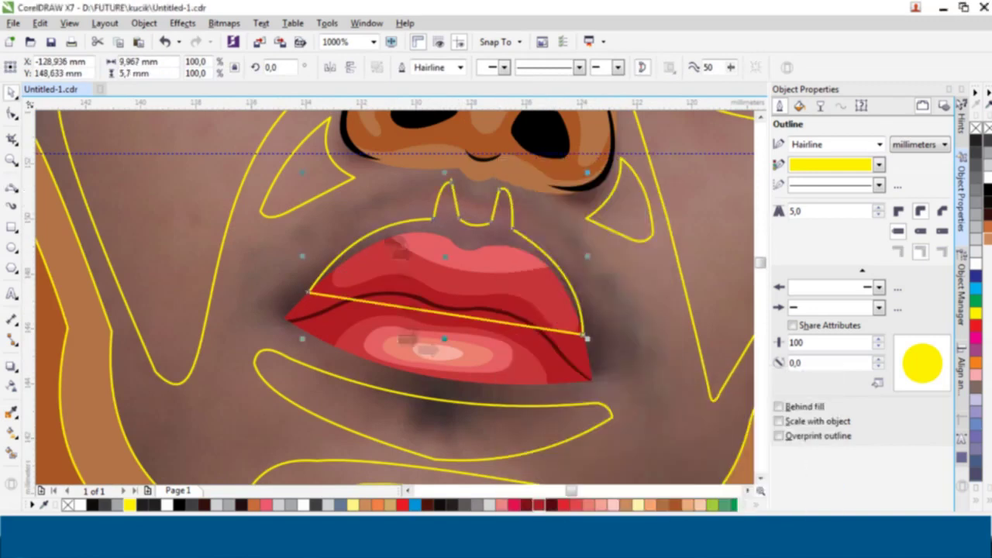
scroll(372, 295, "down", 5)
scroll(372, 294, "up", 5)
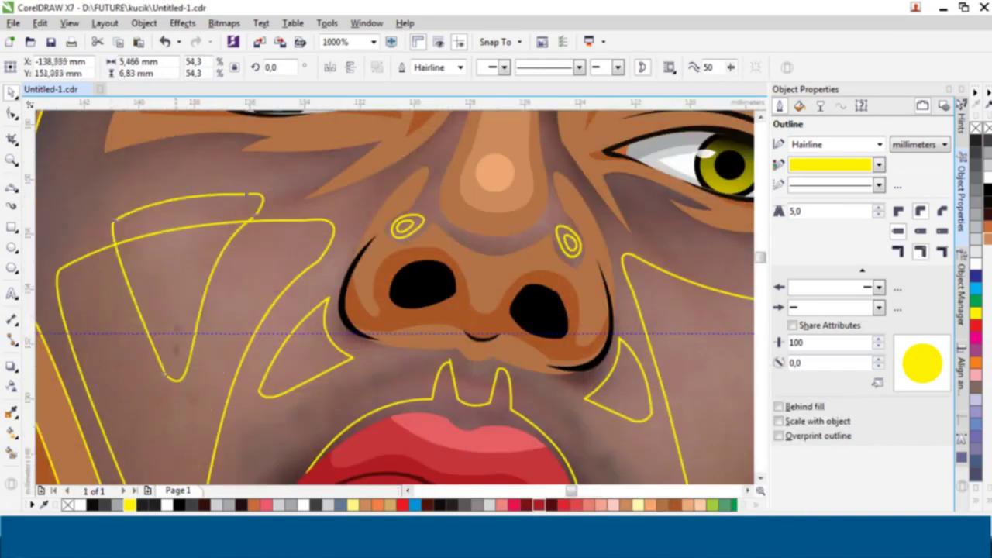
scroll(372, 295, "down", 2)
scroll(409, 273, "up", 1)
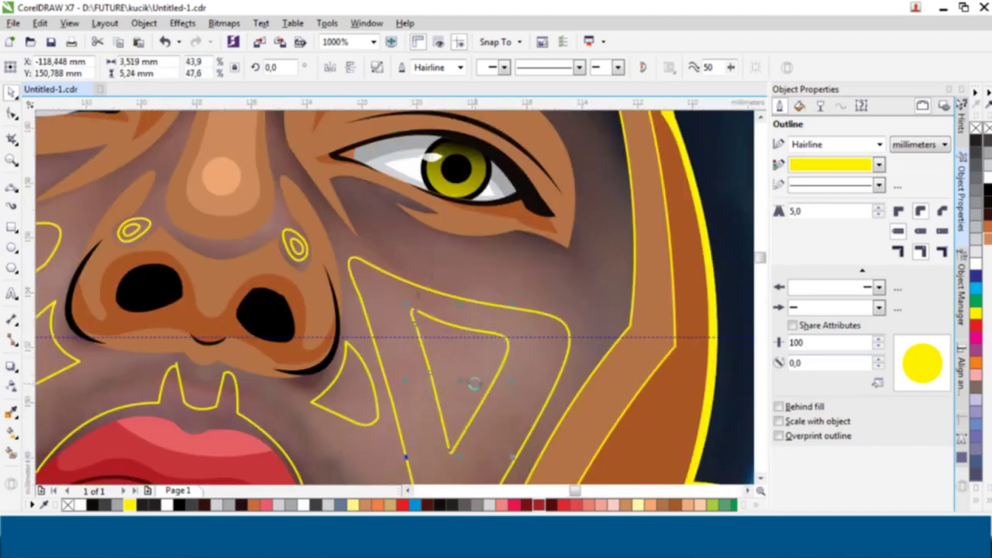
scroll(186, 235, "down", 2)
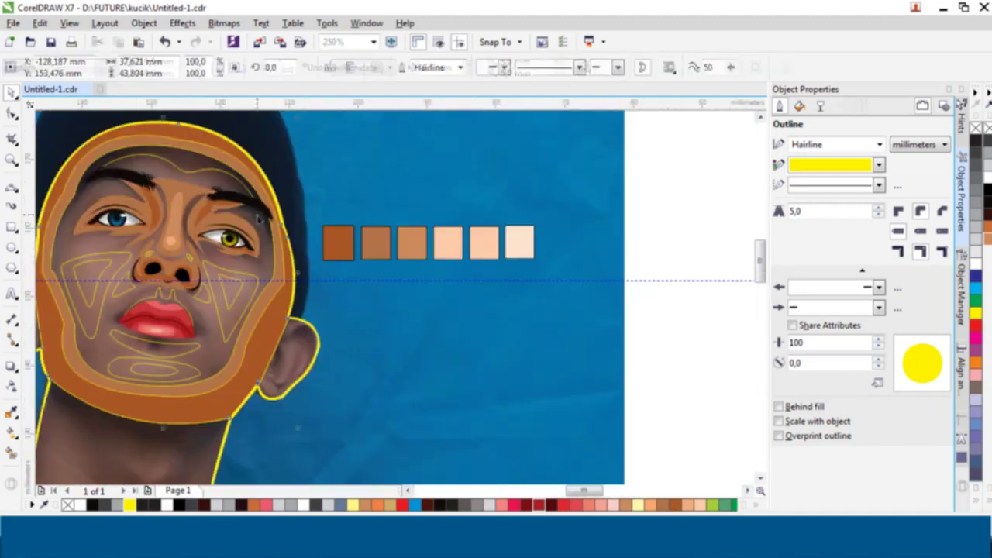
left_click(258, 218)
scroll(237, 221, "up", 1)
scroll(413, 240, "down", 1)
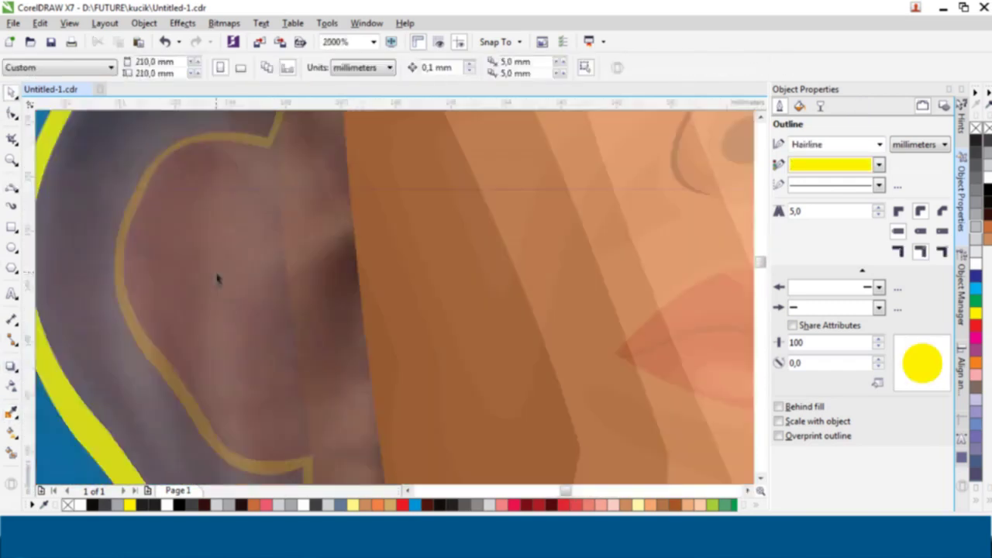
Step: Fill the inner ear shape with black
scroll(109, 231, "up", 4)
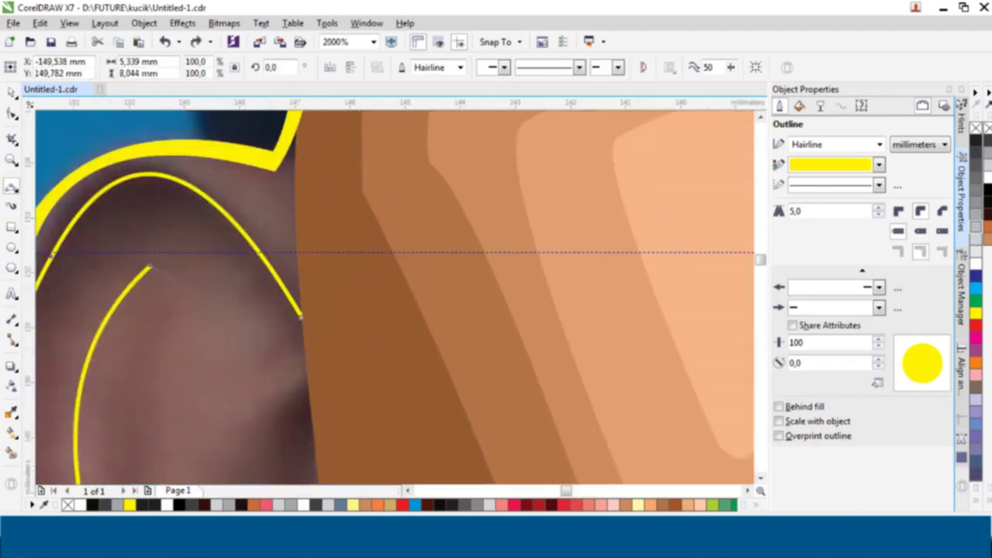
scroll(295, 372, "down", 2)
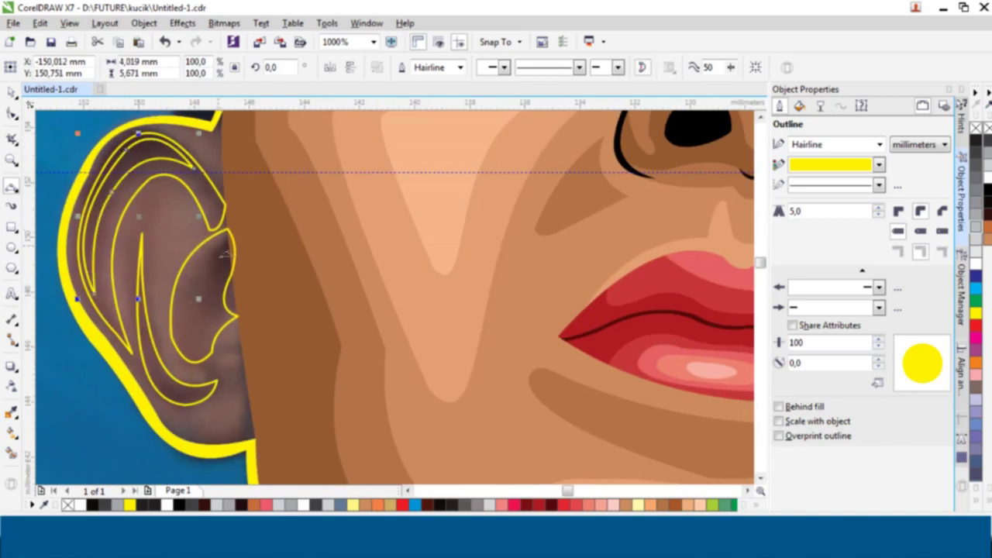
scroll(208, 268, "up", 2)
left_click(986, 189)
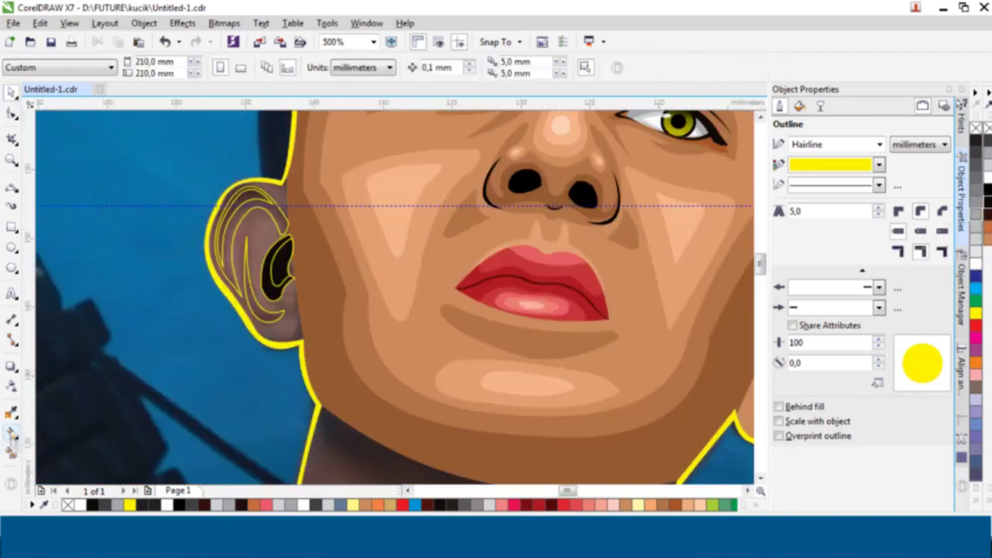
Step: Move the ear curves aside and fill the ear with the eyedropped tan
left_click_drag(256, 248, 124, 206)
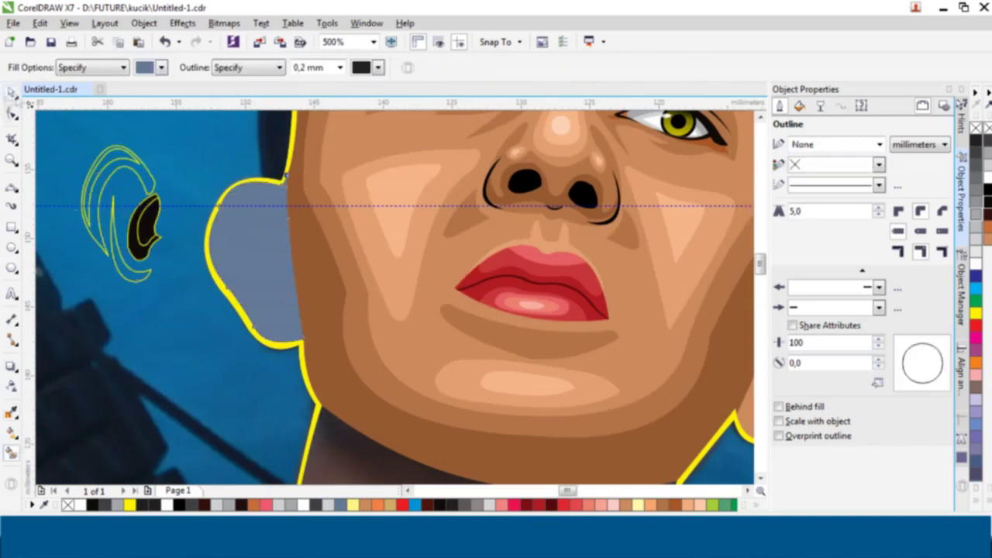
right_click(120, 211)
key("Escape")
scroll(250, 241, "up", 2)
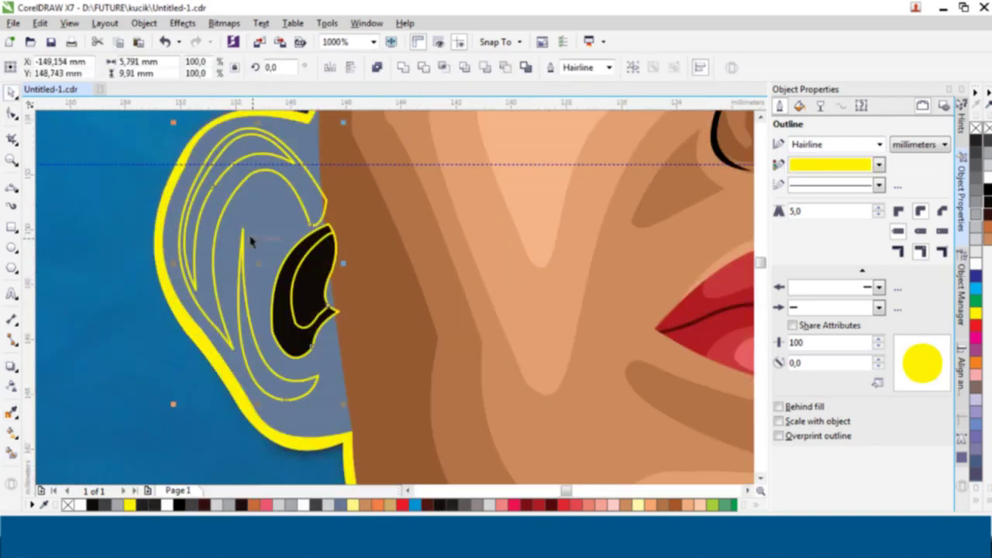
key("i")
left_click(434, 273)
key("space")
scroll(417, 261, "down", 5)
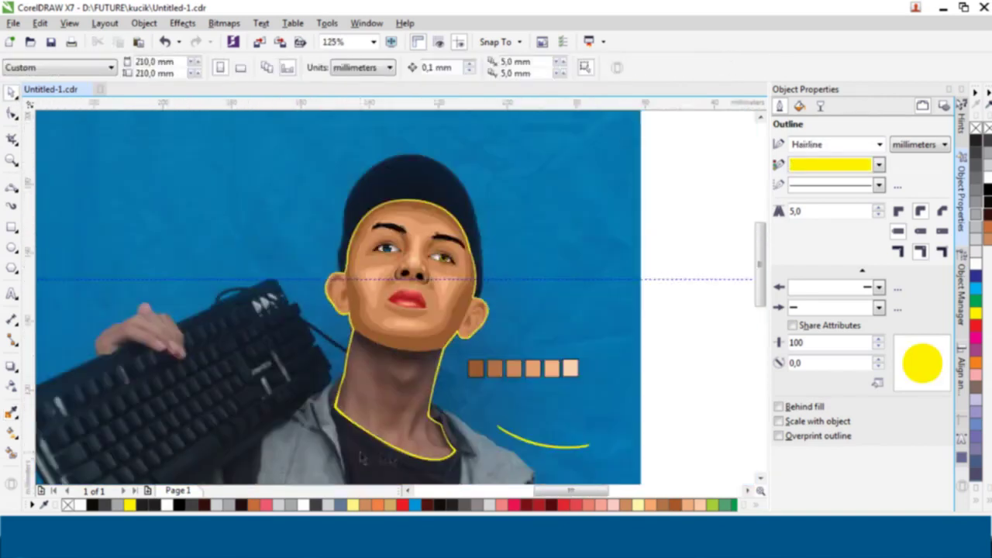
Step: Place nodes extending the neck shading curve down toward the collar
scroll(360, 457, "up", 2)
left_click(12, 453)
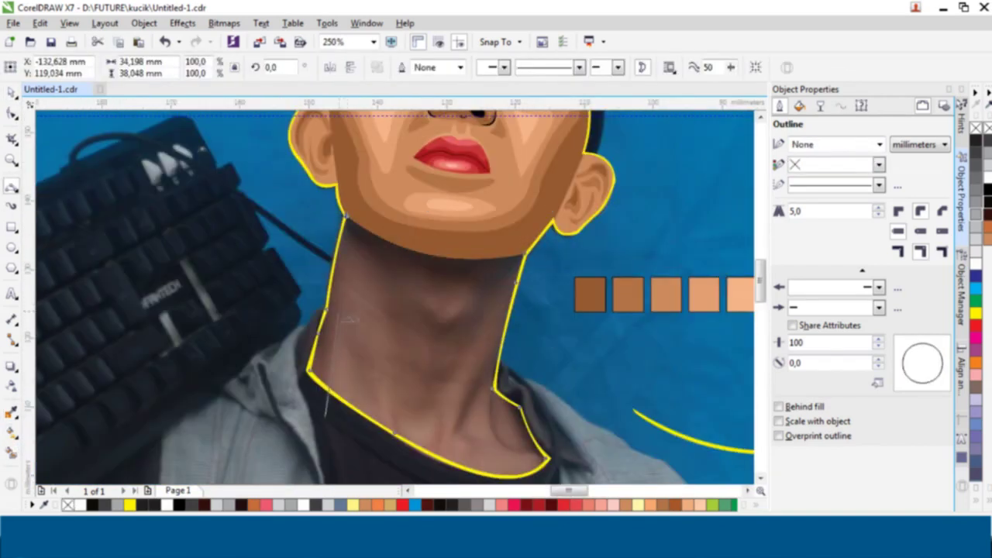
scroll(343, 319, "up", 4)
scroll(316, 215, "down", 3)
scroll(334, 198, "up", 1)
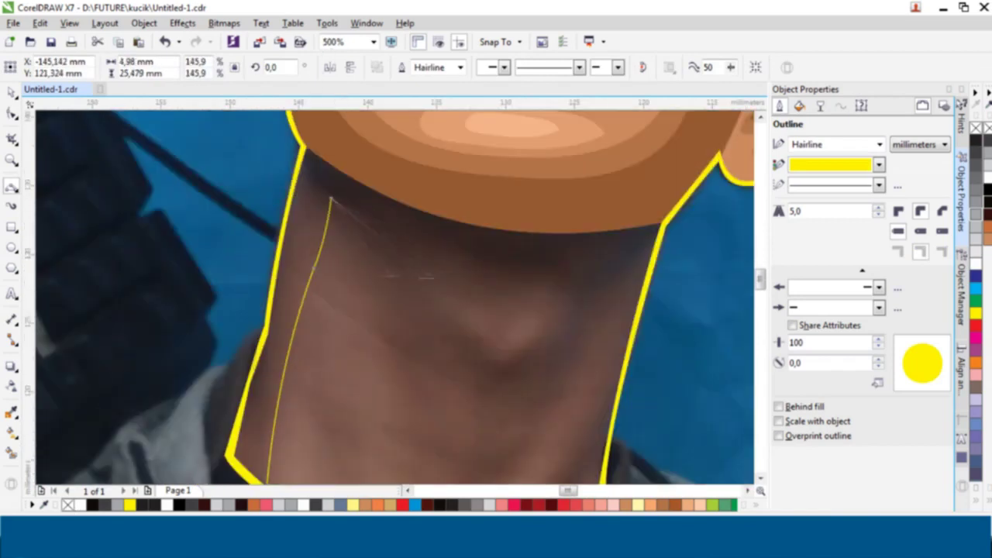
left_click(575, 403)
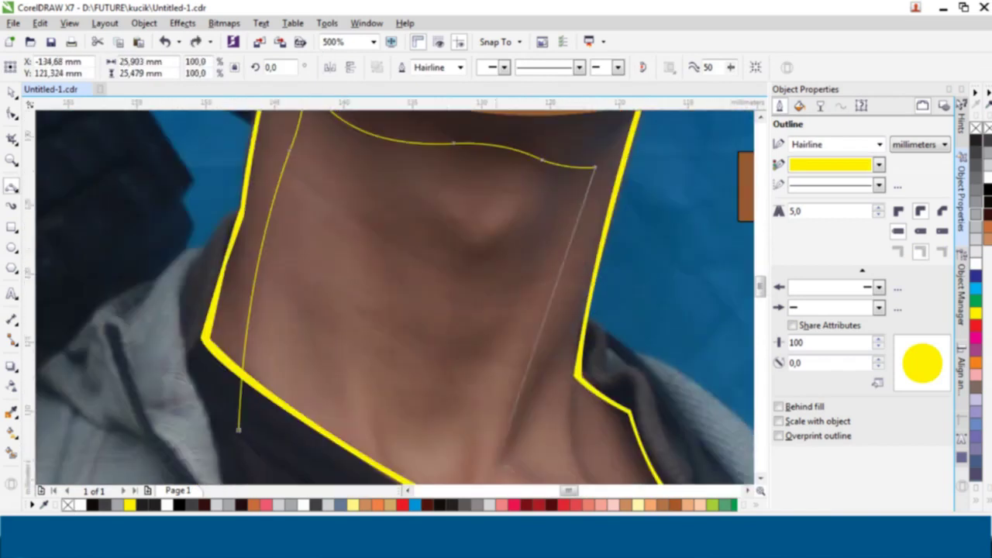
left_click(573, 361)
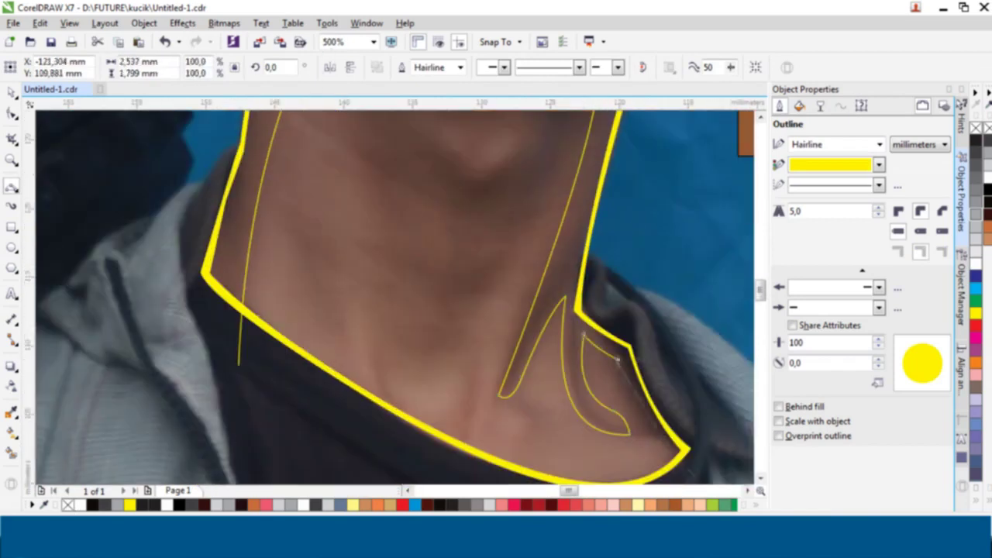
scroll(618, 360, "down", 1)
scroll(692, 434, "down", 4)
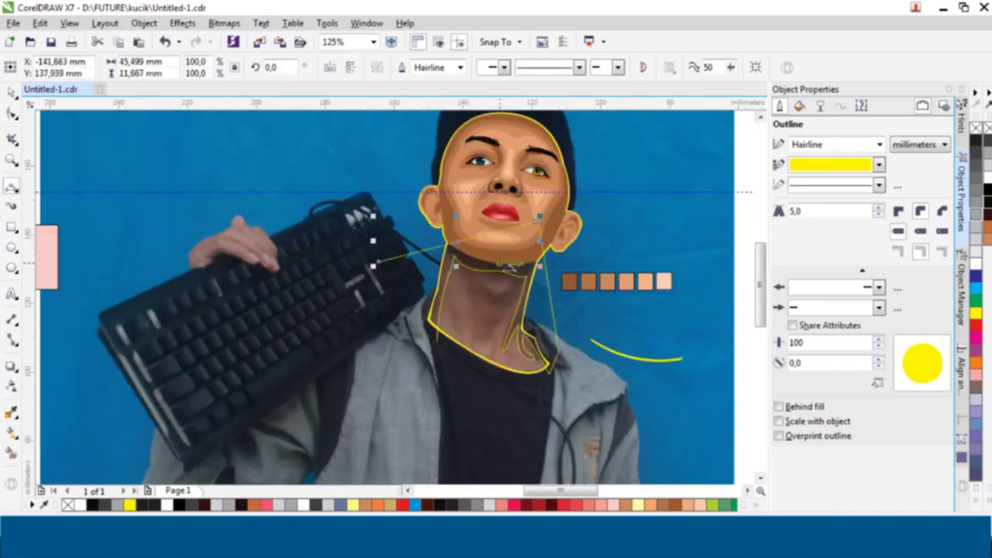
scroll(651, 310, "up", 1)
scroll(651, 310, "down", 1)
scroll(651, 310, "up", 1)
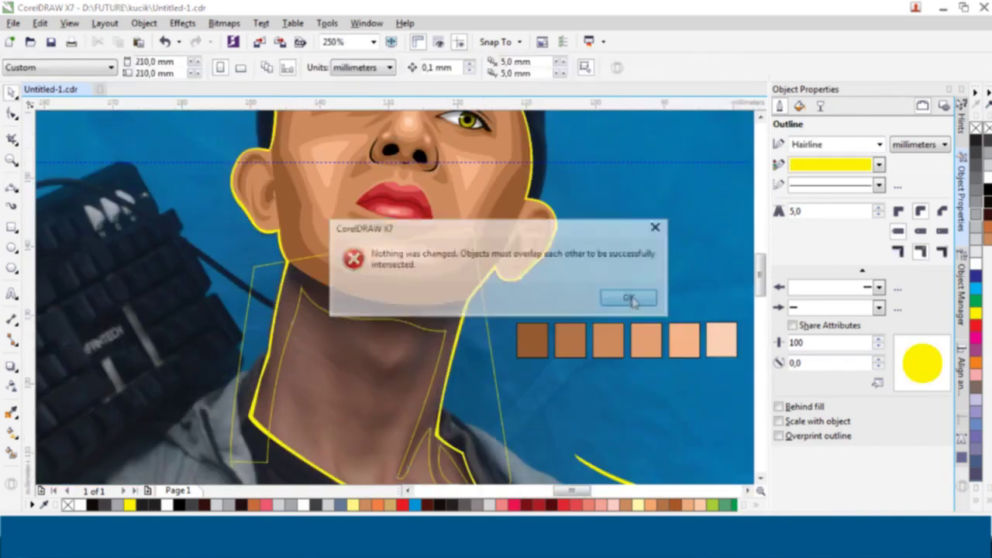
Step: Dismiss the repeated overlap warnings and undo the dark-brown neck fill
left_click(628, 298)
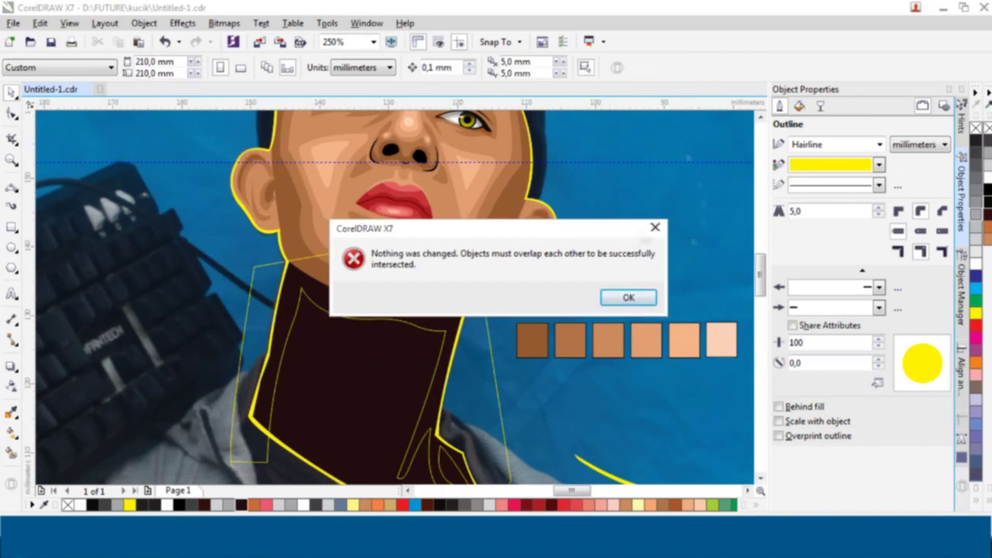
left_click(628, 298)
scroll(322, 426, "up", 1)
scroll(322, 426, "down", 1)
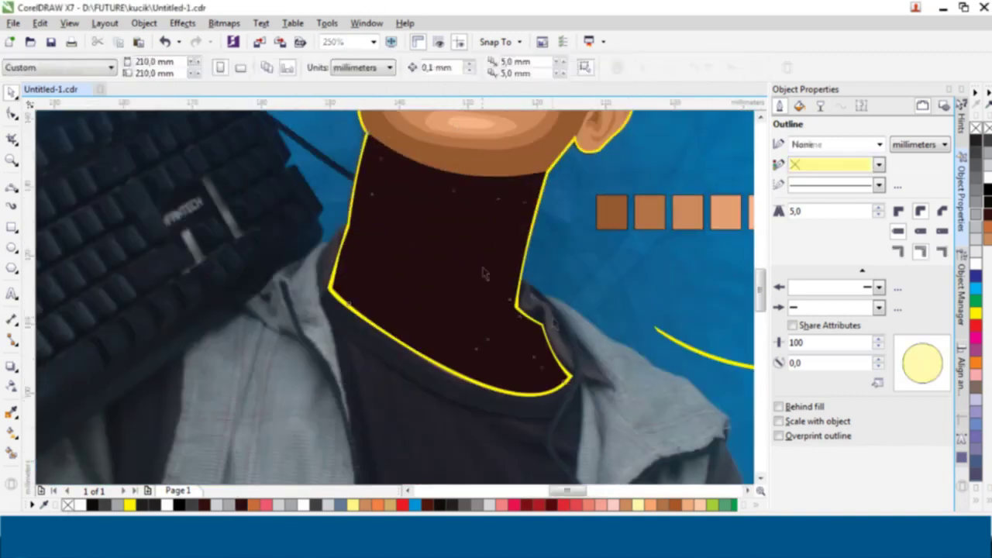
key("ctrl+z")
key("ctrl+z")
key("ctrl+z")
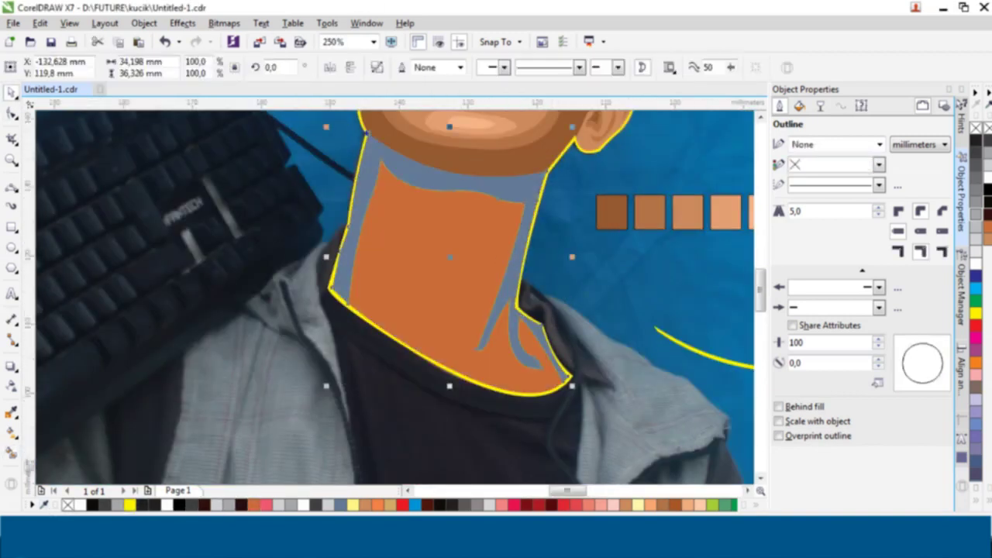
Step: Select the collar shape under the chin, then the neck shape
scroll(394, 298, "up", 2)
scroll(241, 298, "up", 2)
left_click(514, 206)
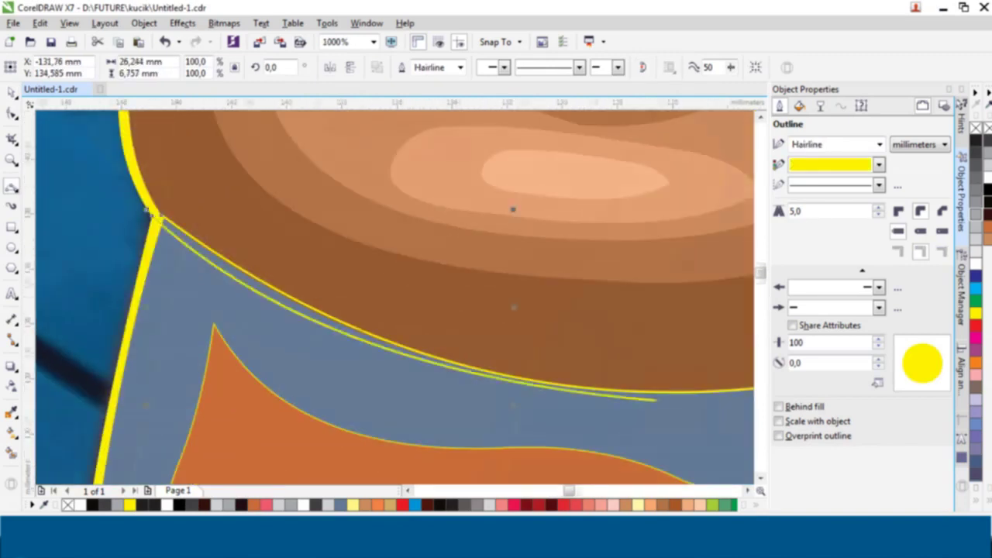
scroll(435, 297, "down", 2)
scroll(553, 285, "up", 2)
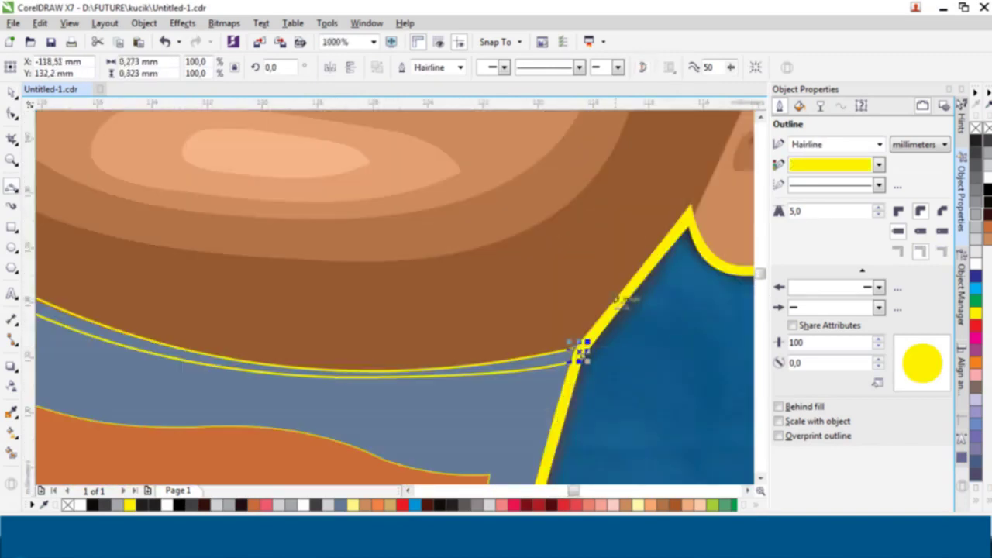
scroll(578, 348, "down", 6)
scroll(571, 270, "up", 6)
scroll(465, 256, "down", 2)
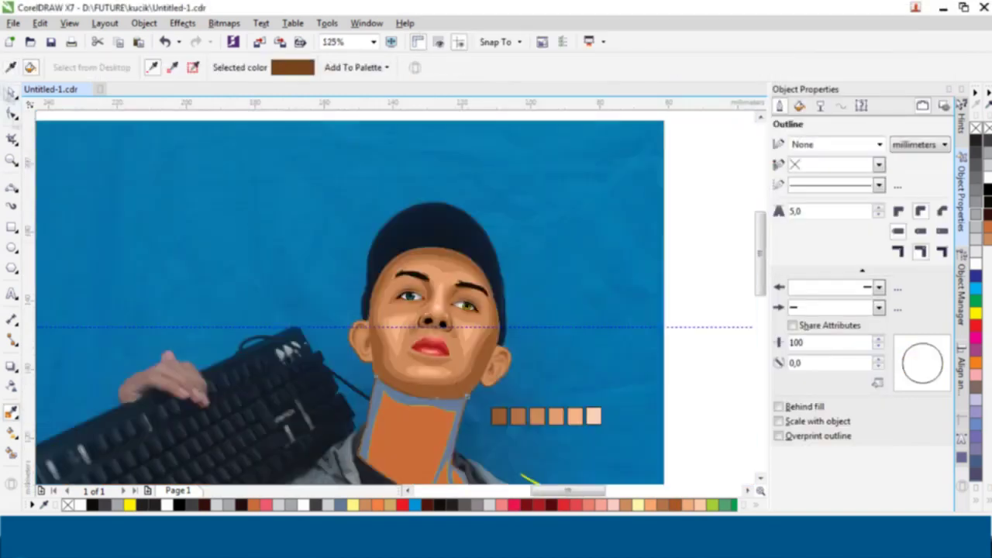
scroll(430, 411, "up", 1)
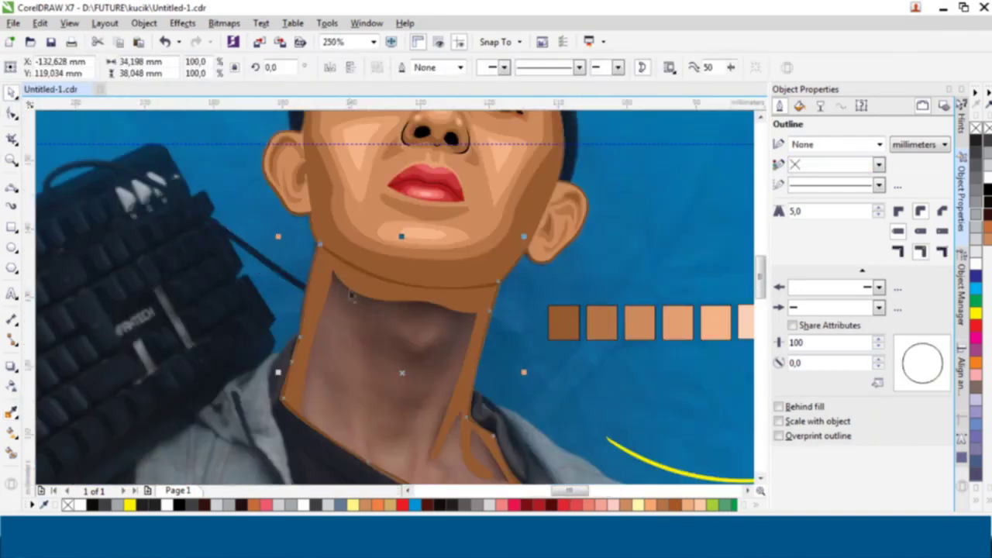
left_click(310, 310)
Step: Fill the selected neck shape with a tan skin swatch from the palette
left_click(116, 505)
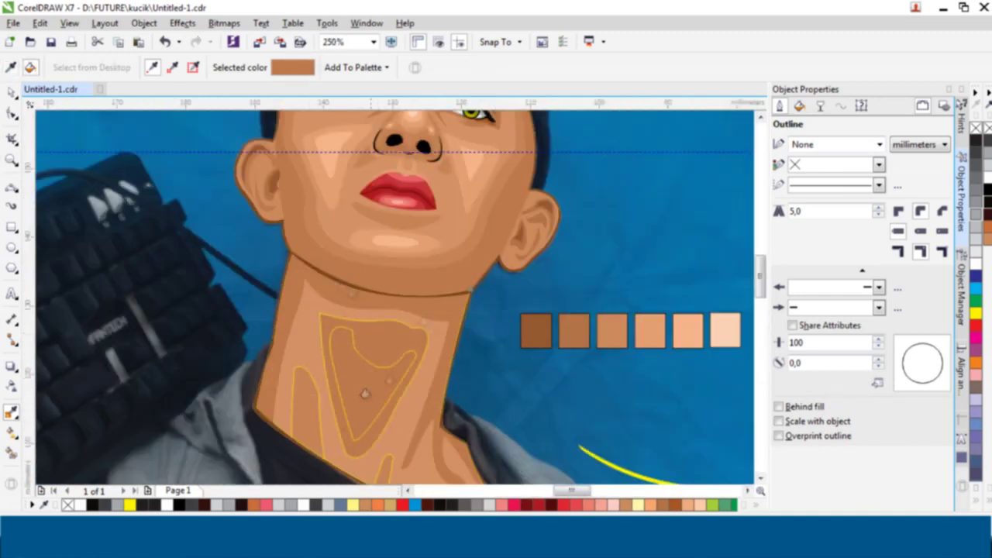
scroll(364, 394, "down", 3)
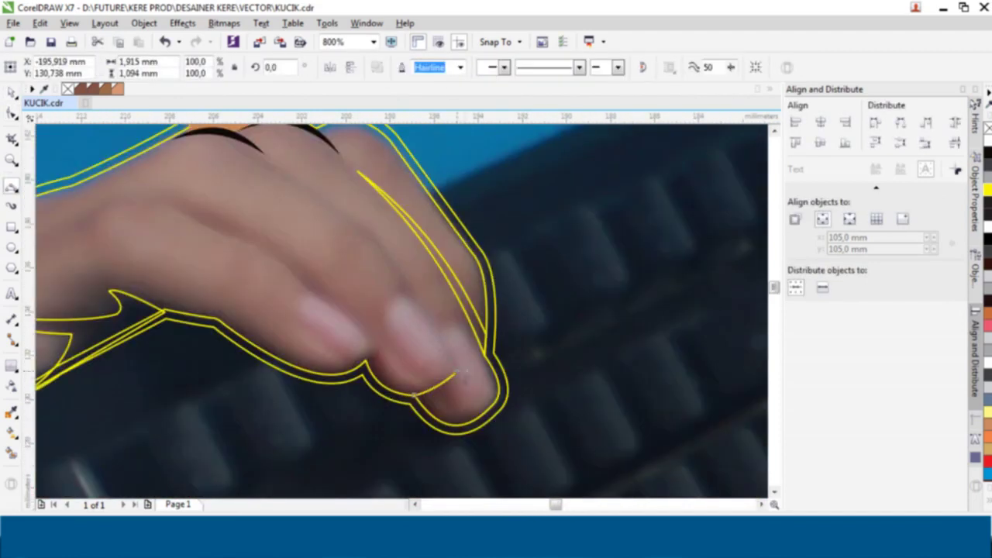
Step: Delete the stray upper finger line segment, then restore it
key("Delete")
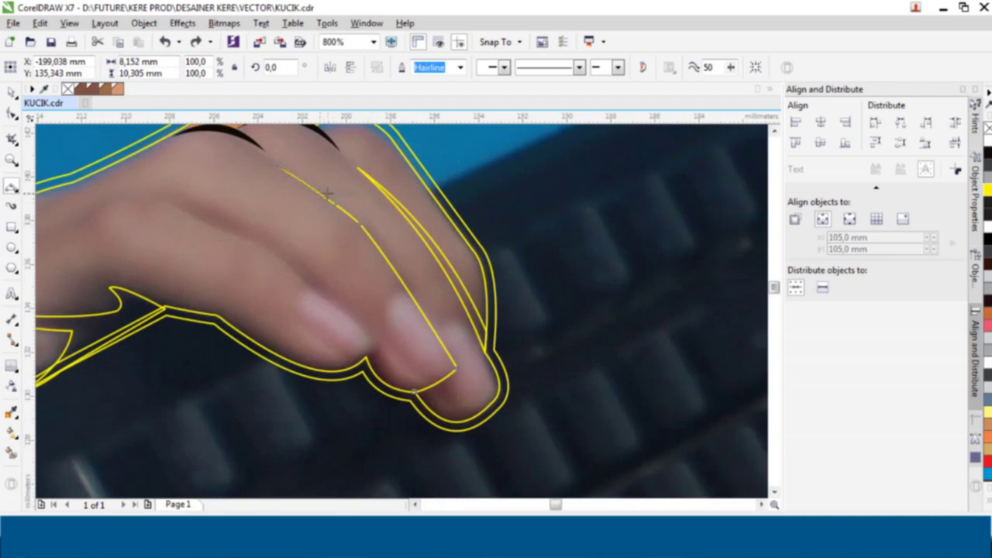
key("ctrl+z")
scroll(419, 426, "up", 1)
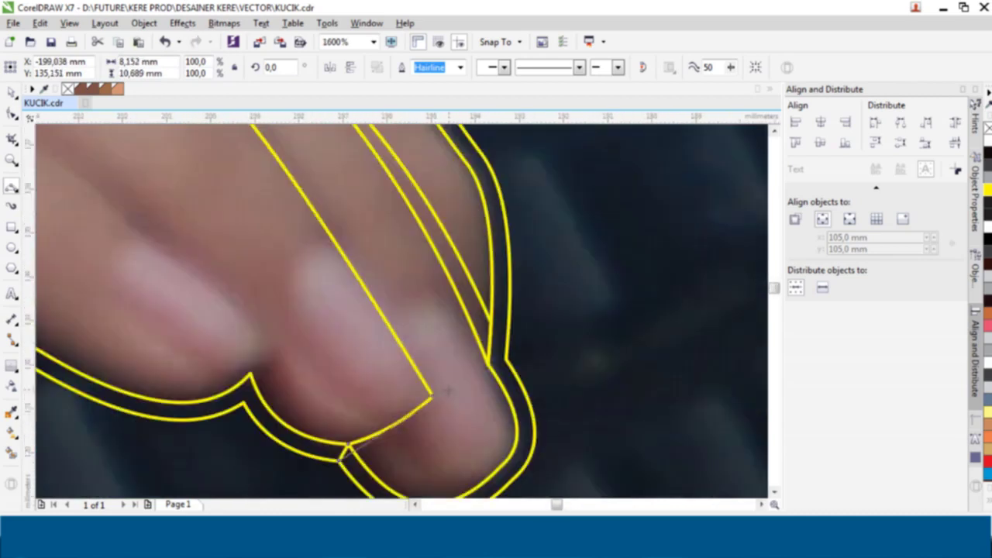
scroll(349, 310, "up", 1)
scroll(325, 255, "up", 1)
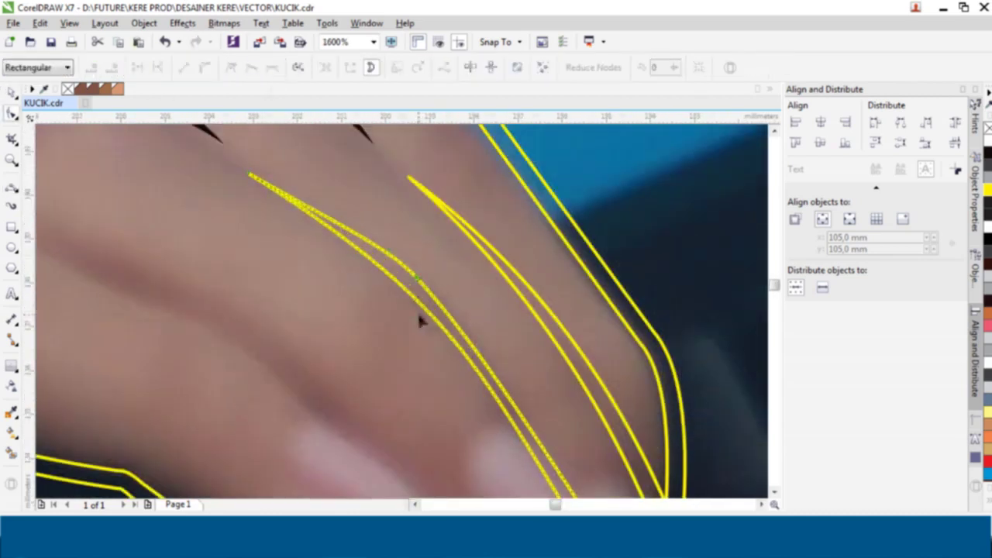
Step: Undo the last finger line edit and zoom in to refine the fingertips
key("ctrl+z")
scroll(470, 473, "up", 1)
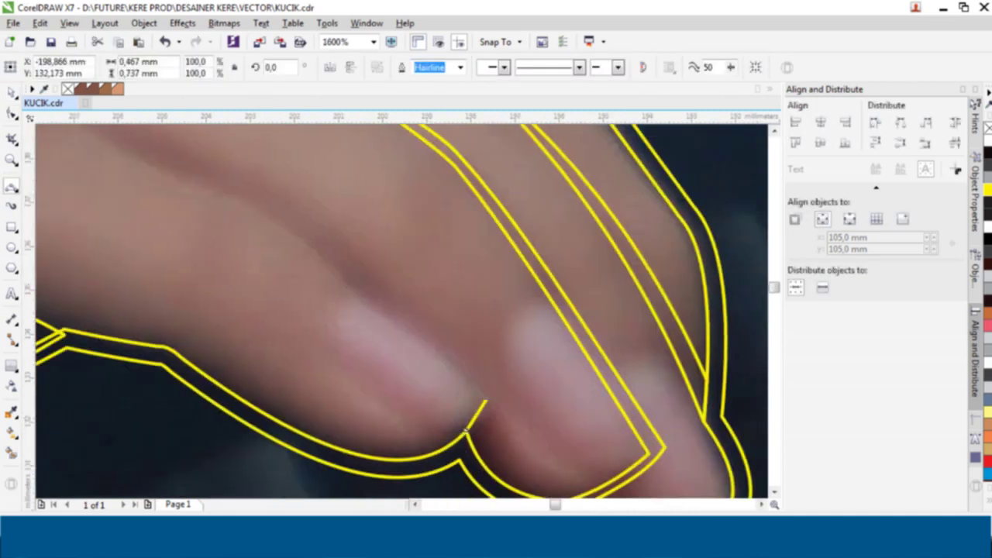
scroll(466, 429, "down", 1)
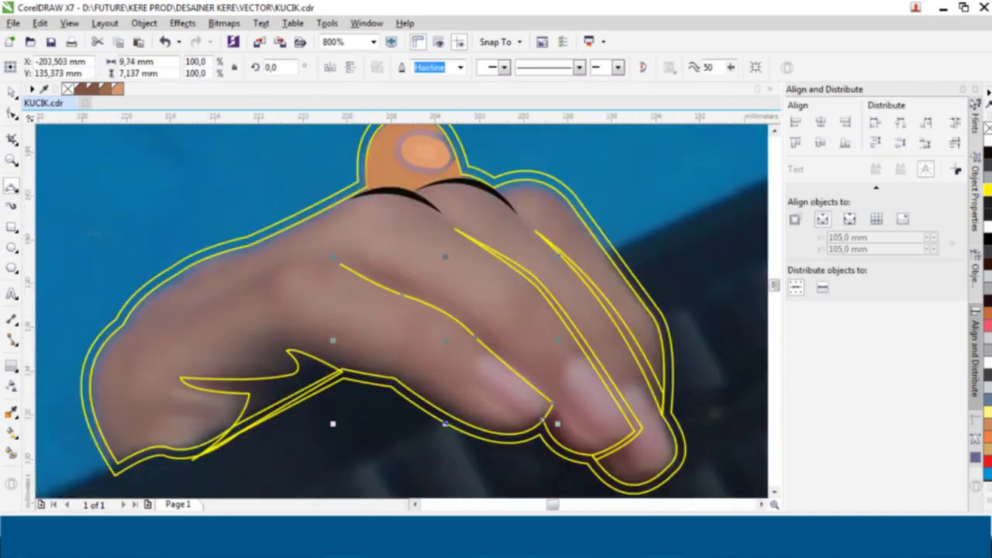
scroll(65, 333, "down", 1)
scroll(65, 333, "up", 2)
scroll(233, 310, "down", 2)
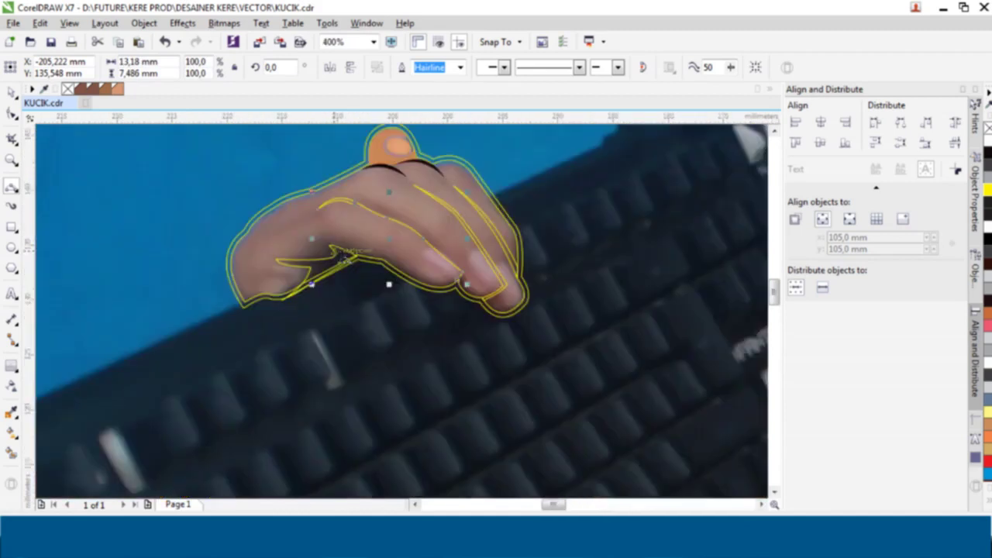
scroll(411, 427, "up", 1)
scroll(411, 425, "up", 1)
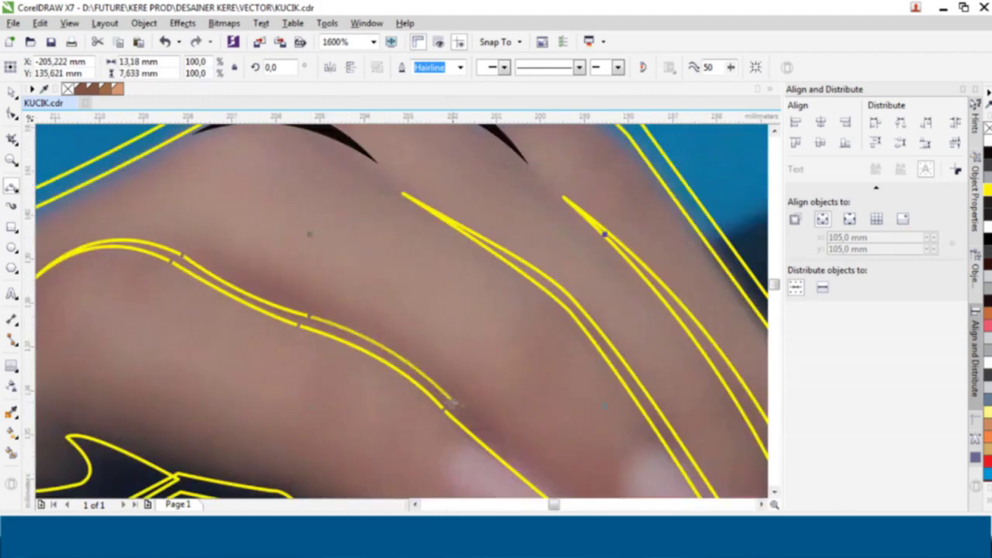
scroll(604, 405, "down", 1)
scroll(573, 459, "down", 1)
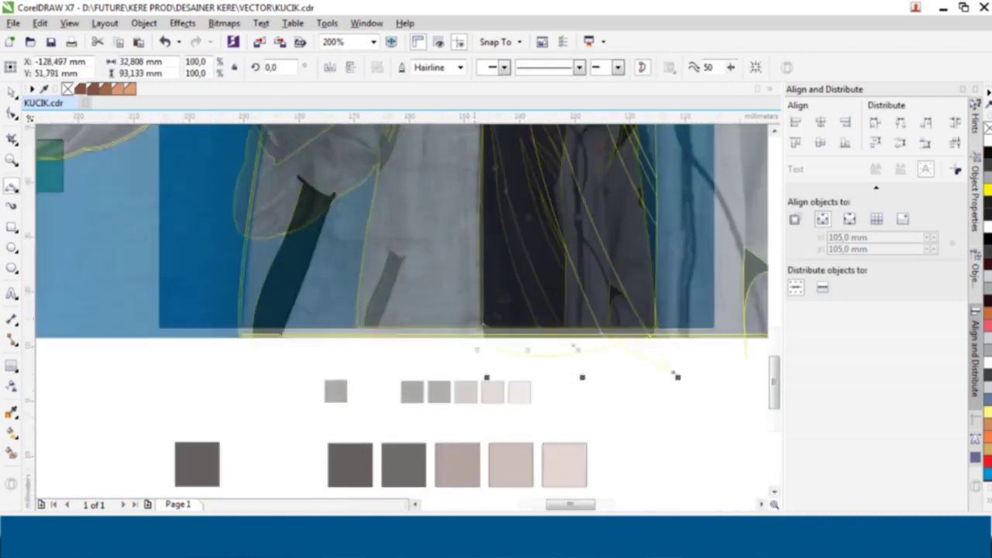
Step: Zoom in on the sleeve hanging below the keyboard
scroll(554, 335, "up", 2)
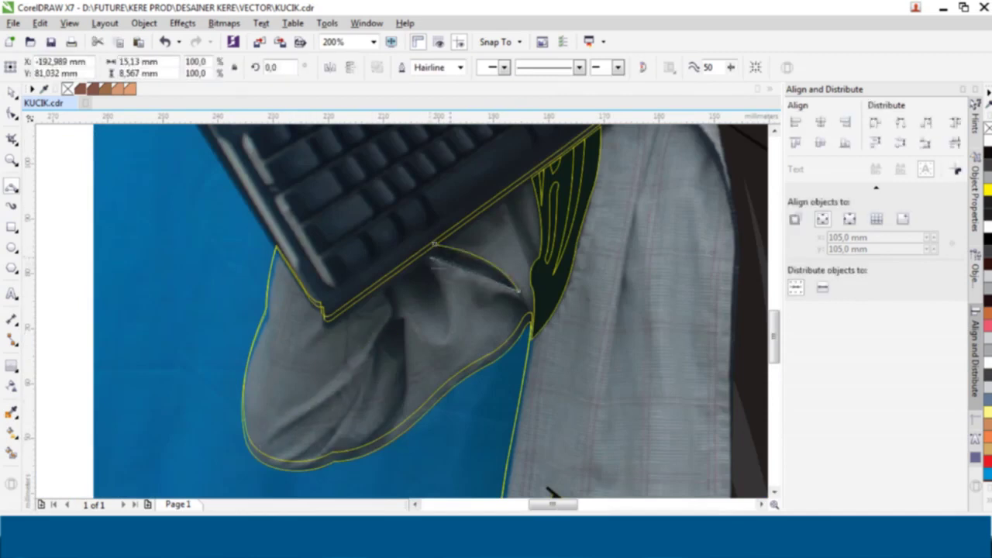
Step: Start the sleeve fold shape with Bezier nodes, discard the unfinished curve, and redraw it
scroll(428, 258, "up", 1)
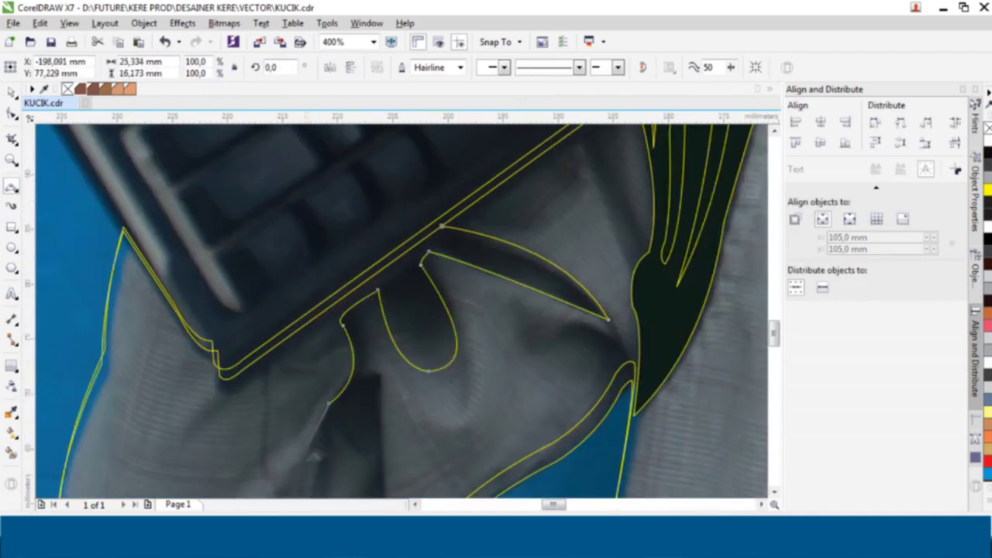
scroll(314, 456, "down", 2)
left_click_drag(337, 346, 368, 379)
left_click(375, 371)
scroll(381, 370, "down", 2)
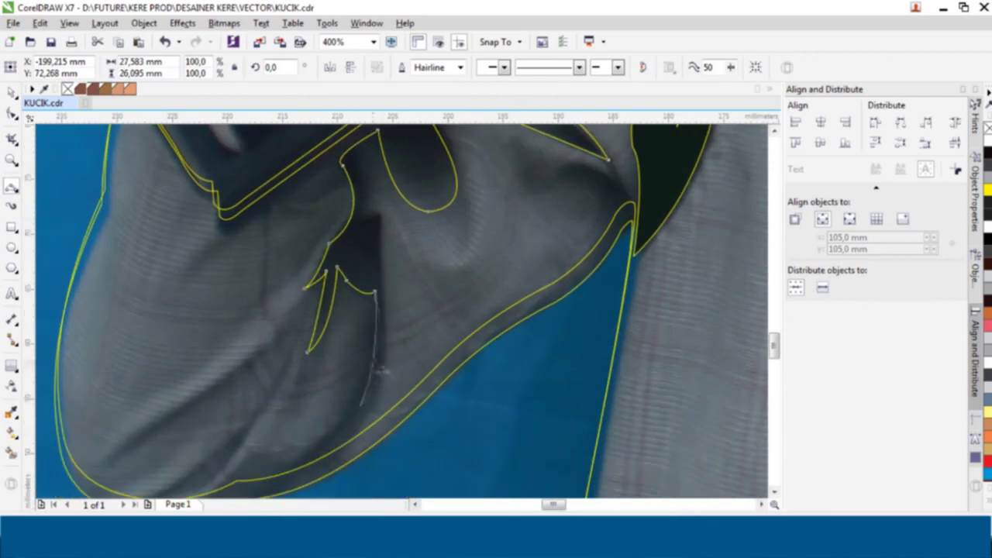
scroll(380, 218, "up", 2)
key("Delete")
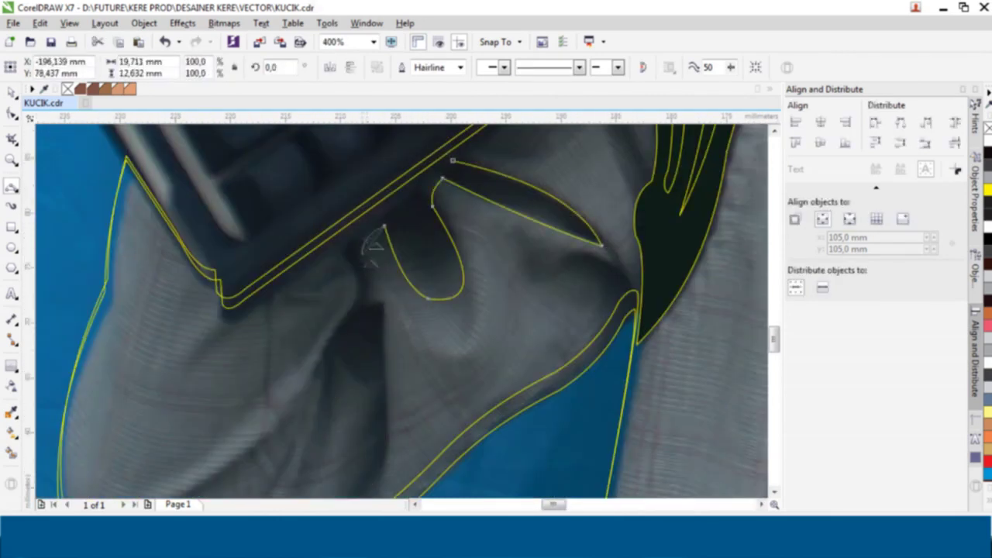
scroll(378, 309, "down", 1)
left_click(370, 444)
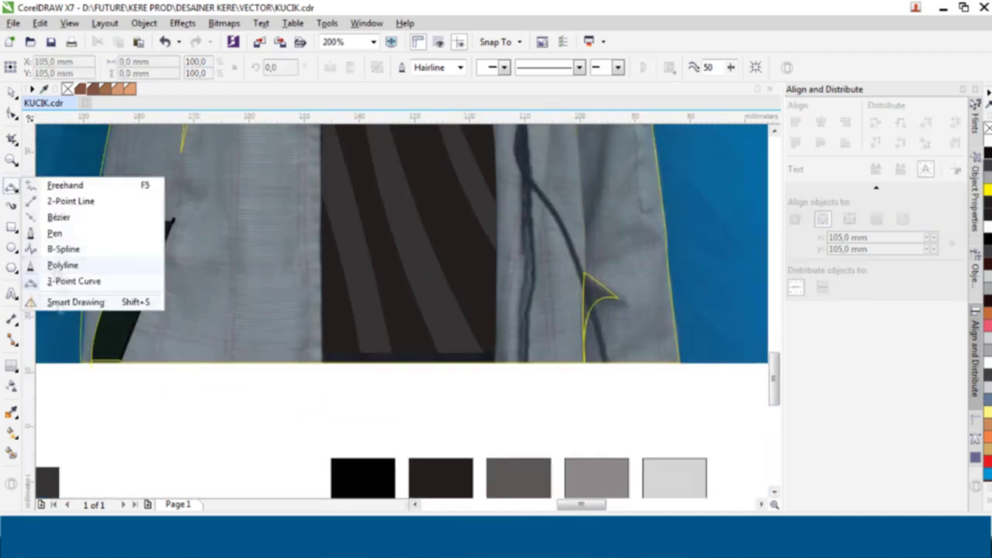
Step: Switch to the Polyline tool for the zipper edge, then select the dark green sample squares
left_click(62, 265)
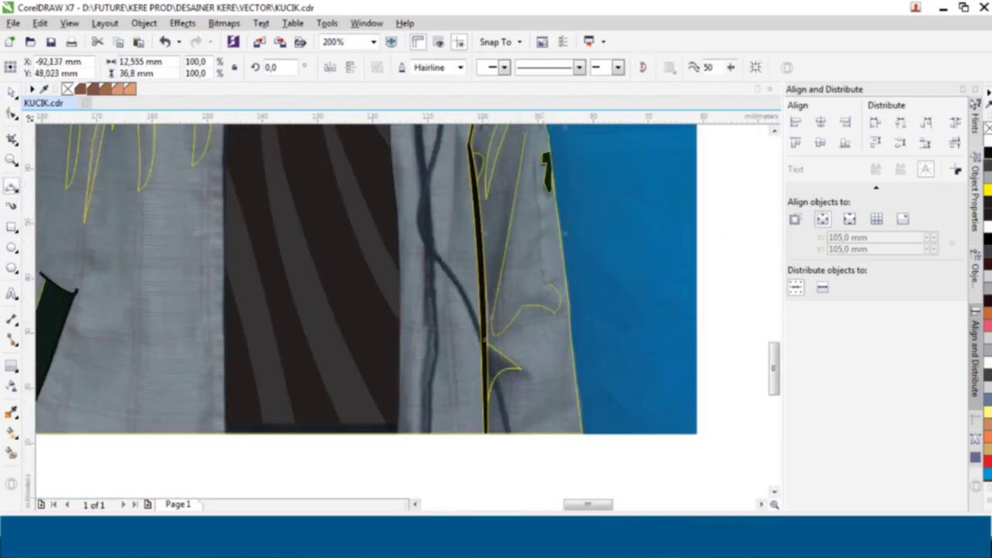
scroll(365, 310, "up", 3)
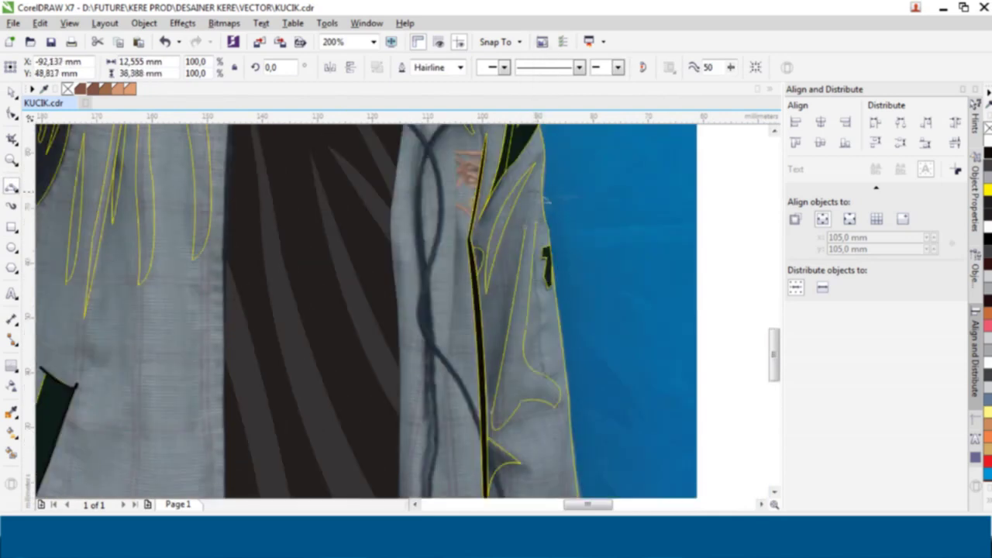
scroll(364, 310, "down", 2)
scroll(365, 310, "up", 3)
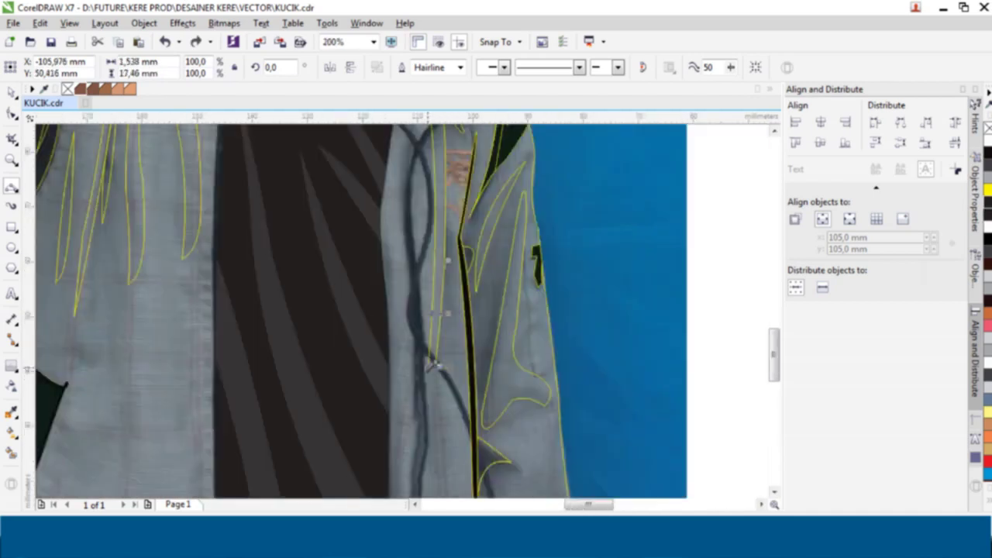
scroll(369, 476, "down", 2)
scroll(368, 477, "left", 5)
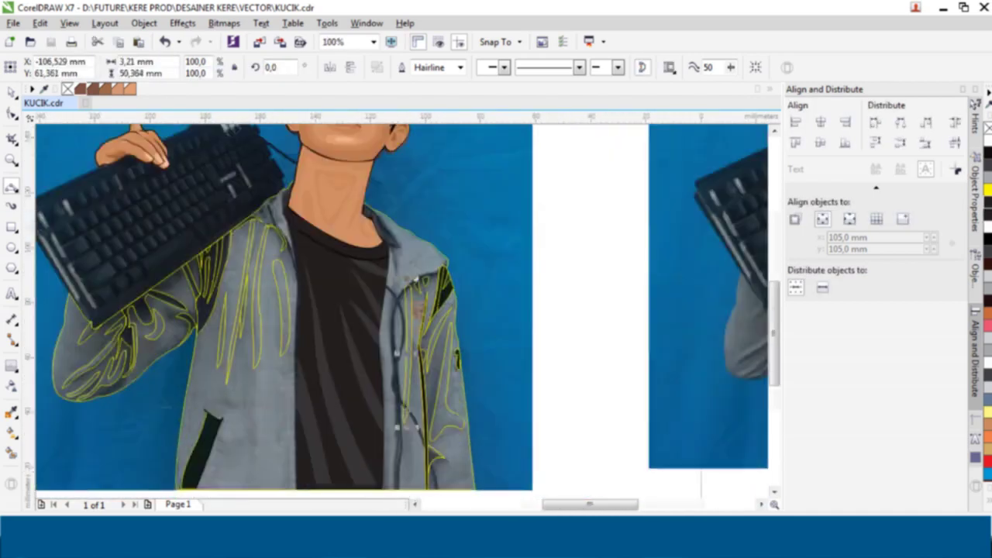
left_click_drag(299, 484, 109, 384)
Step: Eyedrop the grey-green sample colour, check its values, and apply it to the jacket highlights
key("i")
left_click(293, 68)
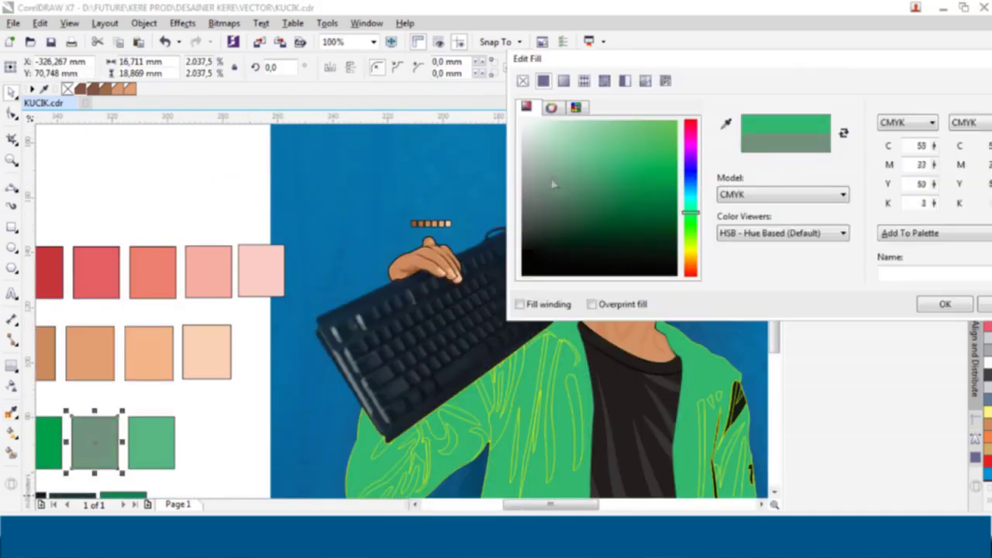
left_click(940, 303)
left_click(633, 447)
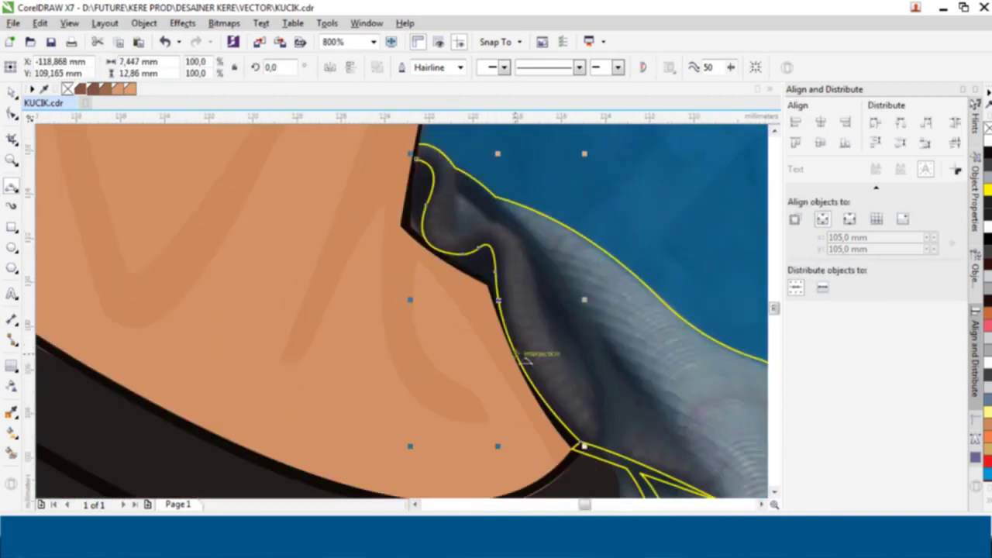
Step: Thicken the collar piece's outline and convert it to an object with Ctrl+Shift+Q
left_click(460, 68)
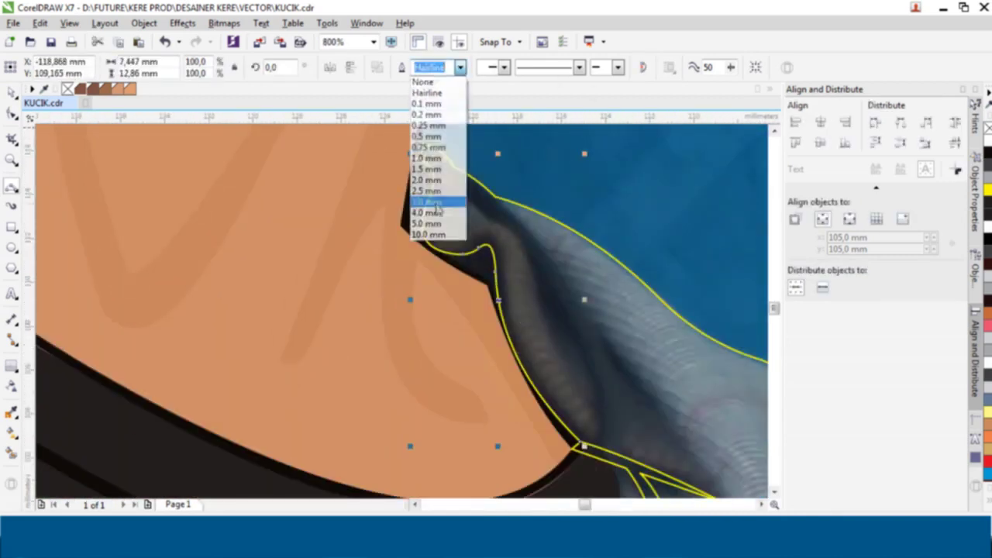
left_click(431, 199)
left_click(144, 24)
key("ctrl+shift+q")
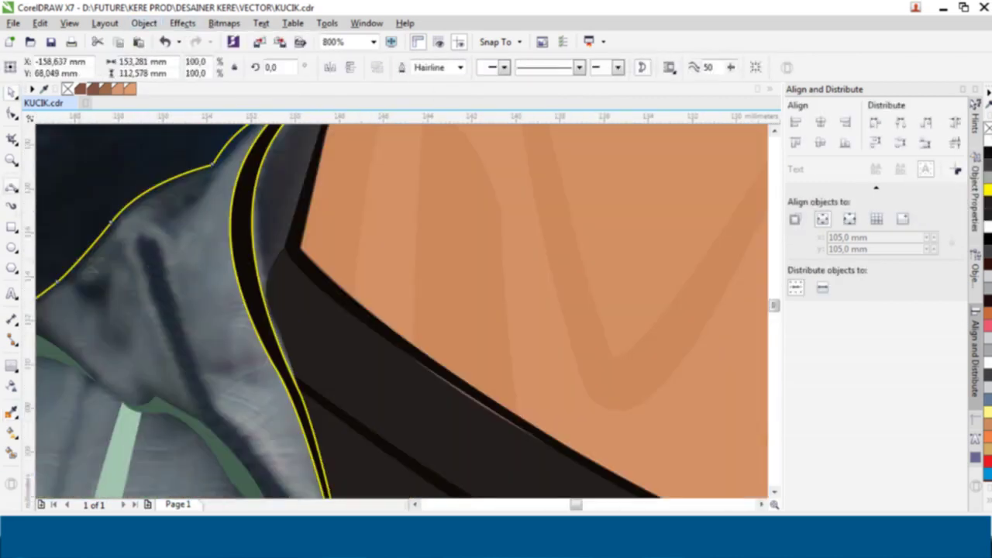
Step: Sample a dark green with the eyedropper and draw the collar fold curve
key("i")
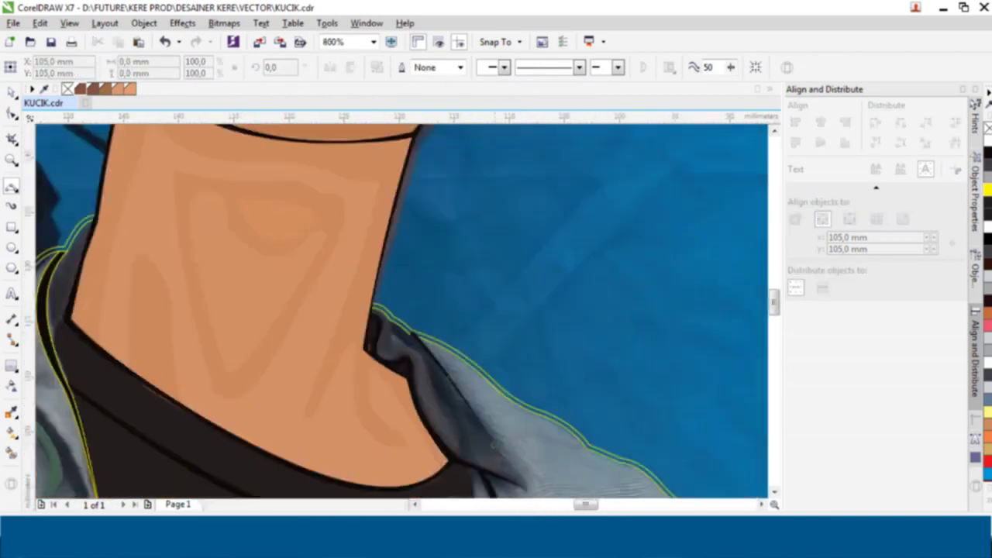
left_click(331, 154)
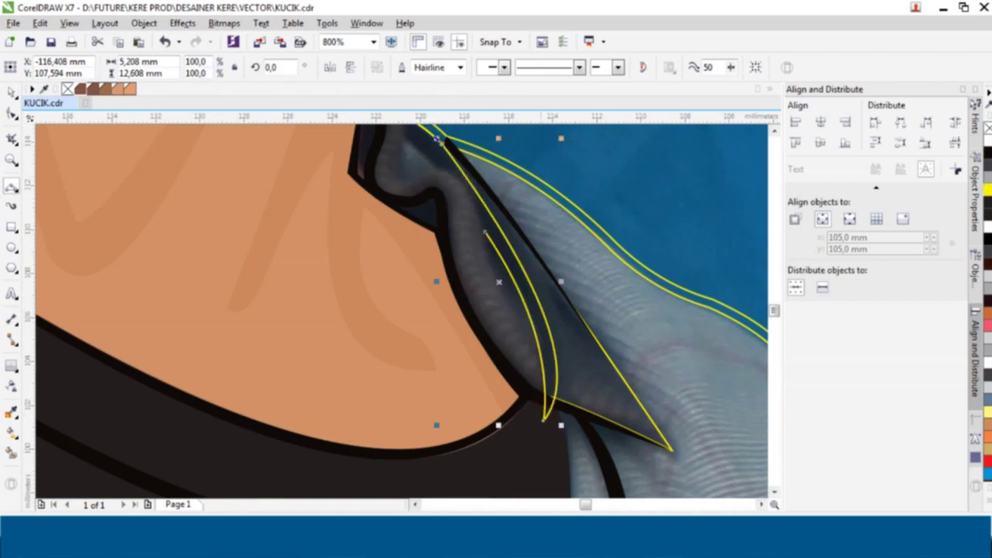
scroll(462, 179, "up", 3)
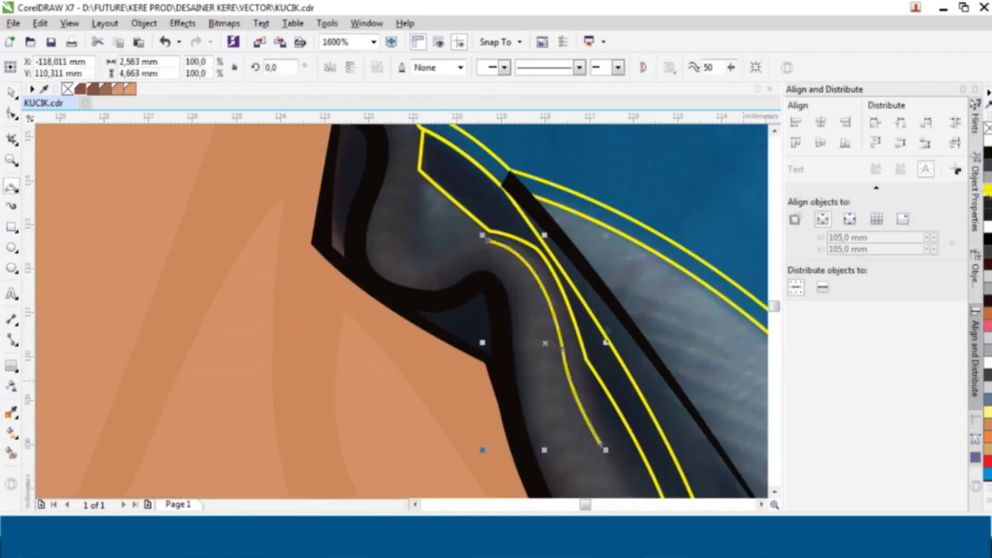
scroll(524, 282, "up", 1)
scroll(359, 138, "down", 1)
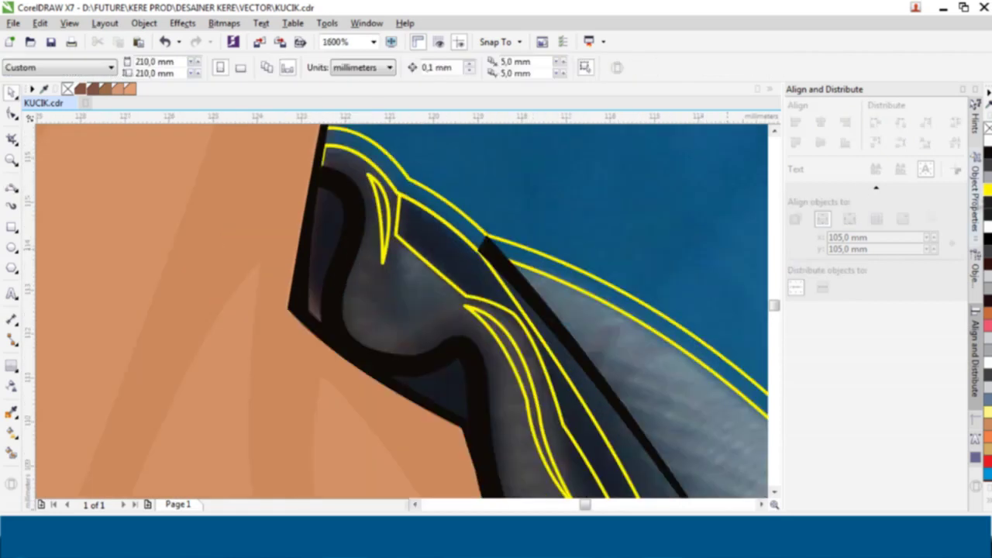
scroll(624, 387, "down", 1)
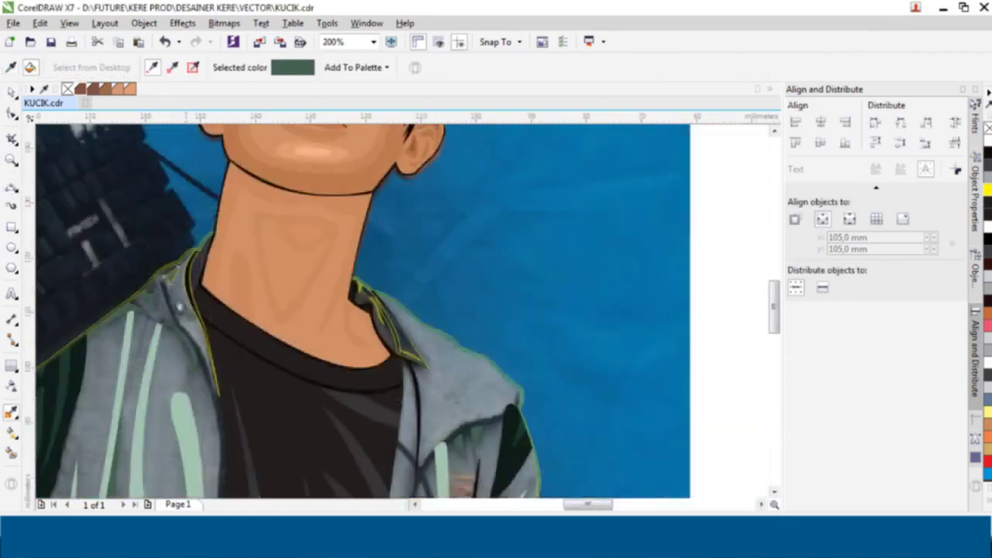
scroll(540, 427, "up", 3)
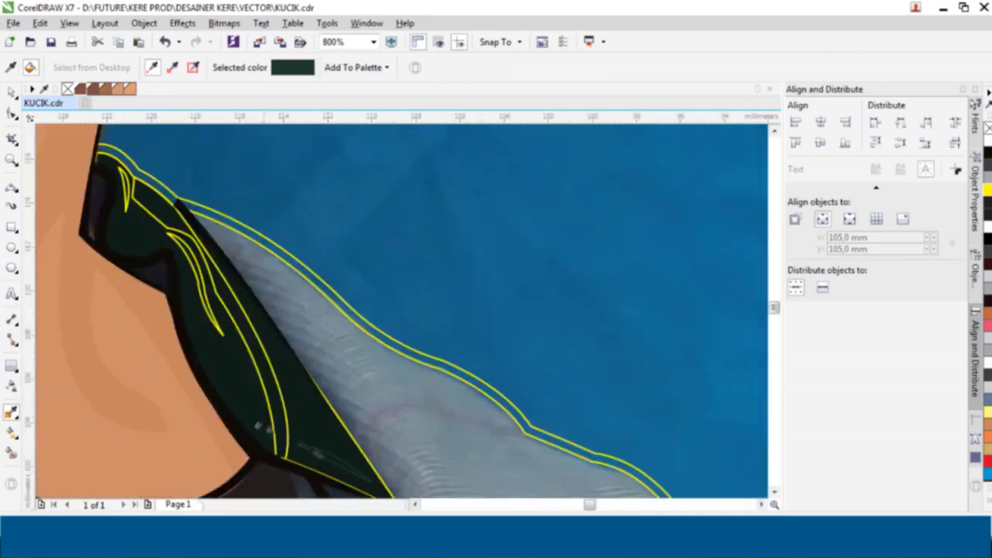
scroll(540, 427, "up", 2)
key("space")
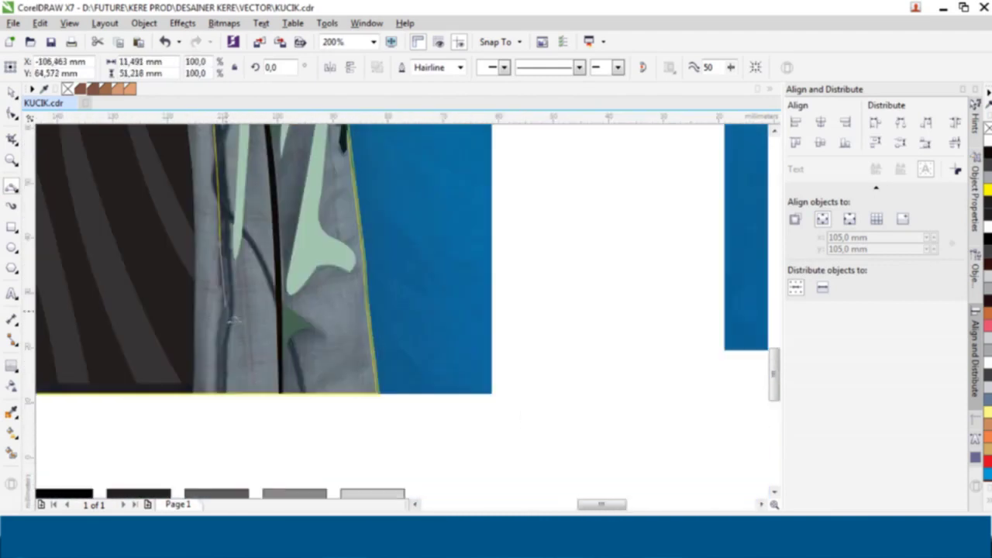
Step: Zoom into the jacket's shoulder and trace the seam band with the Freehand tool (F5)
scroll(219, 419, "up", 1)
scroll(217, 431, "up", 2)
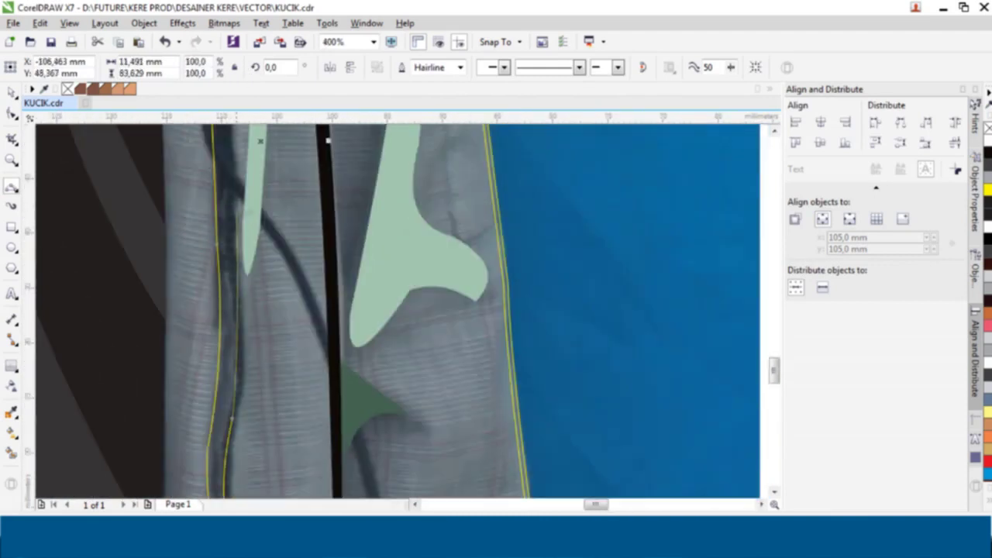
scroll(328, 140, "up", 2)
scroll(340, 171, "up", 2)
scroll(364, 225, "up", 2)
scroll(382, 258, "up", 2)
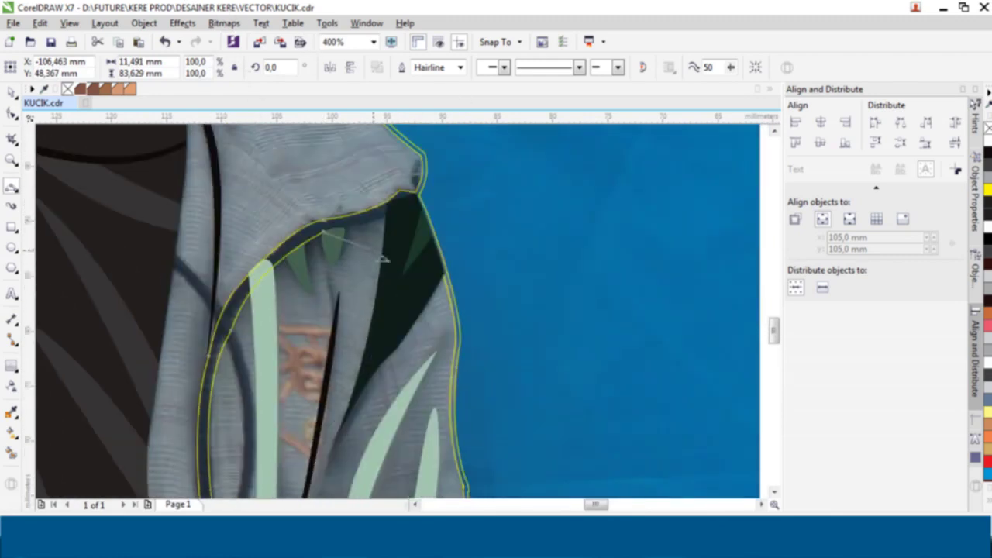
scroll(395, 222, "up", 2)
scroll(434, 233, "down", 1)
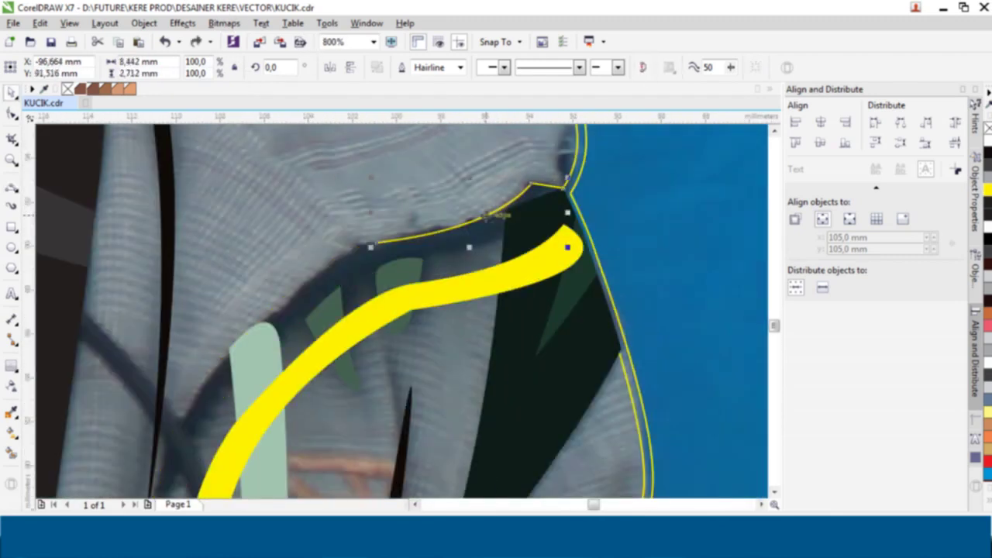
scroll(571, 244, "up", 1)
scroll(573, 254, "down", 1)
key("F5")
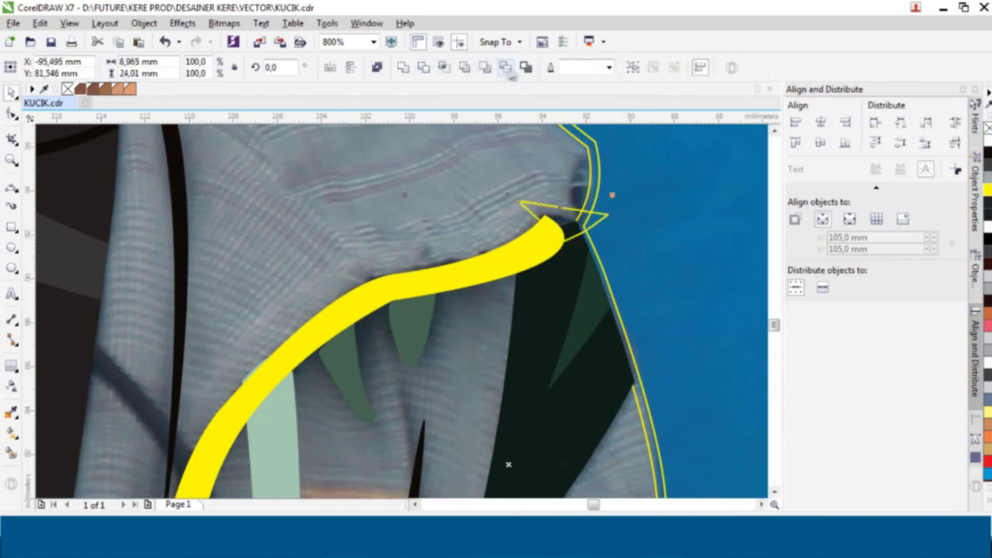
Step: Draw a small rounded rectangle on the jacket beside the seam
scroll(515, 481, "down", 2)
scroll(514, 481, "up", 1)
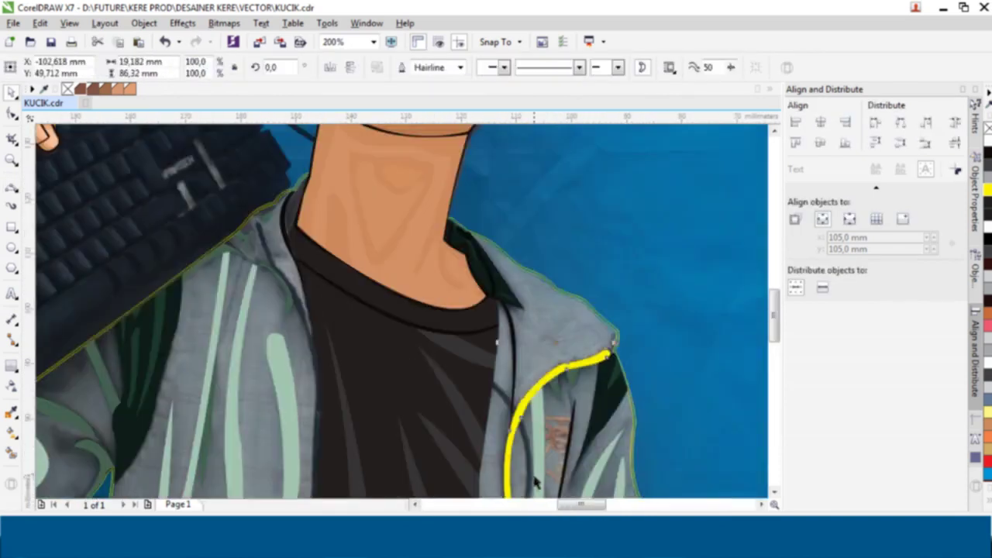
scroll(515, 480, "up", 1)
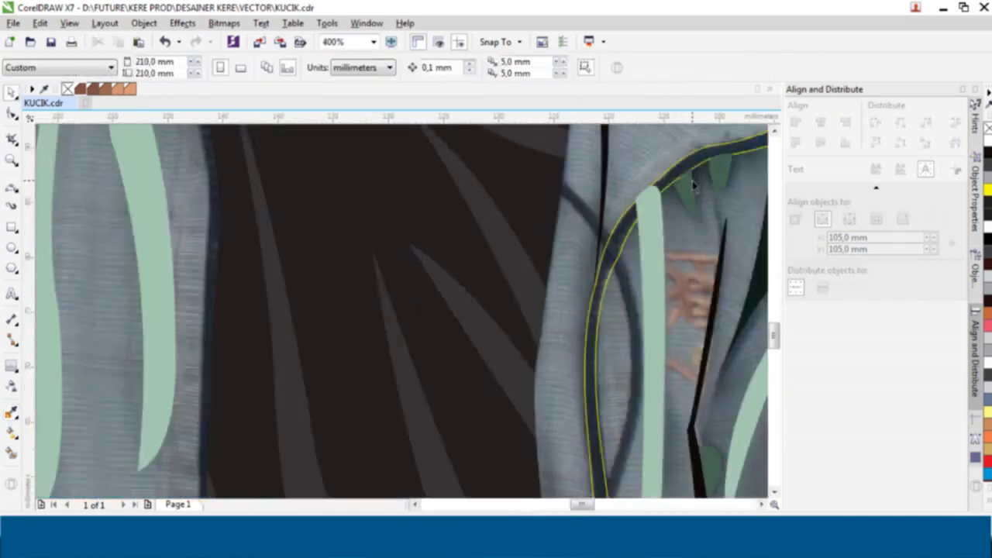
scroll(694, 185, "up", 1)
left_click_drag(399, 173, 449, 210)
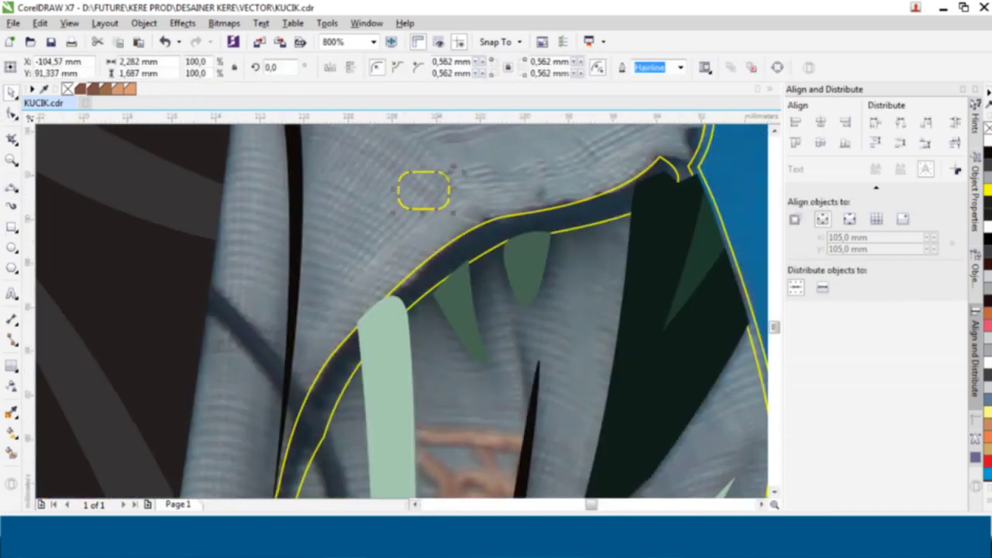
Step: Drag two copies of the rounded zipper link along the band
scroll(676, 184, "up", 2)
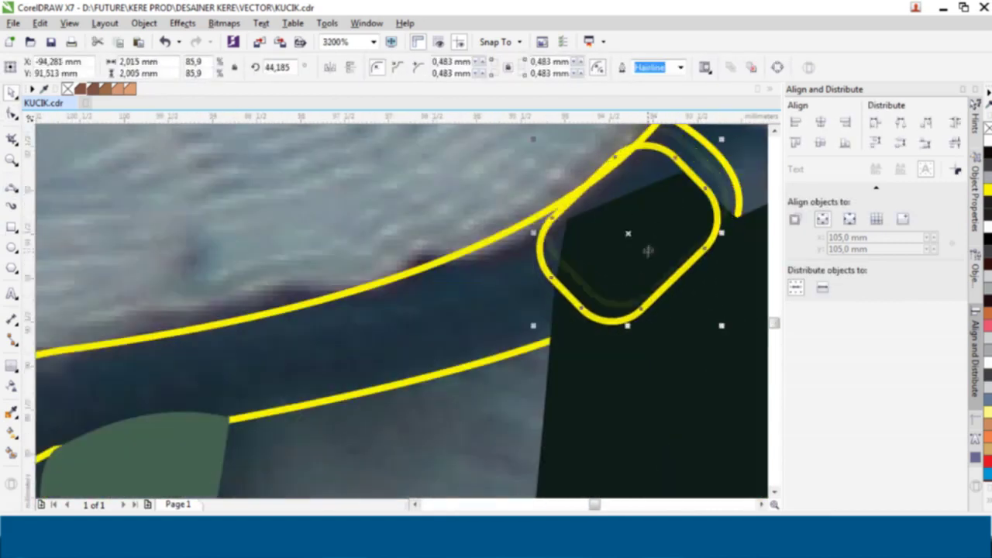
scroll(648, 250, "down", 1)
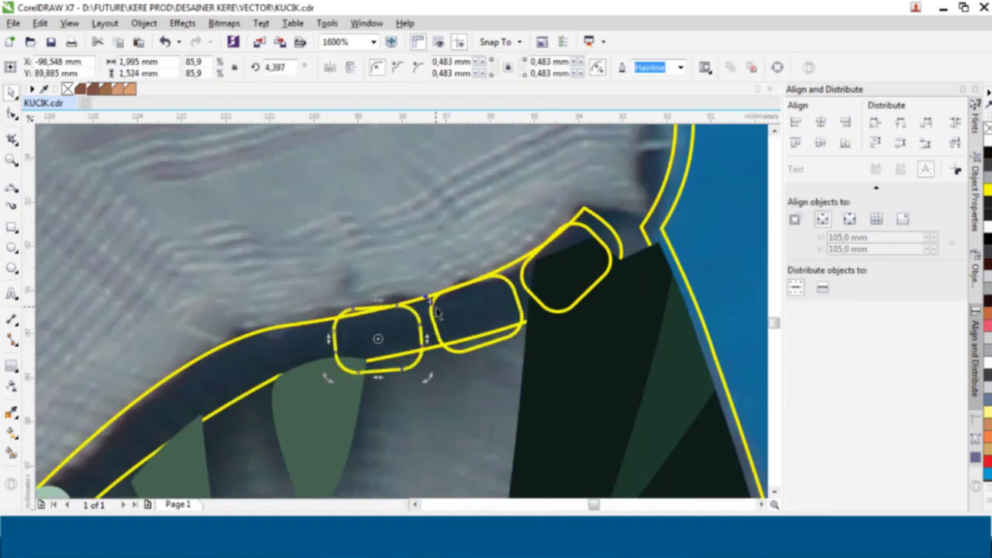
left_click_drag(422, 311, 322, 319)
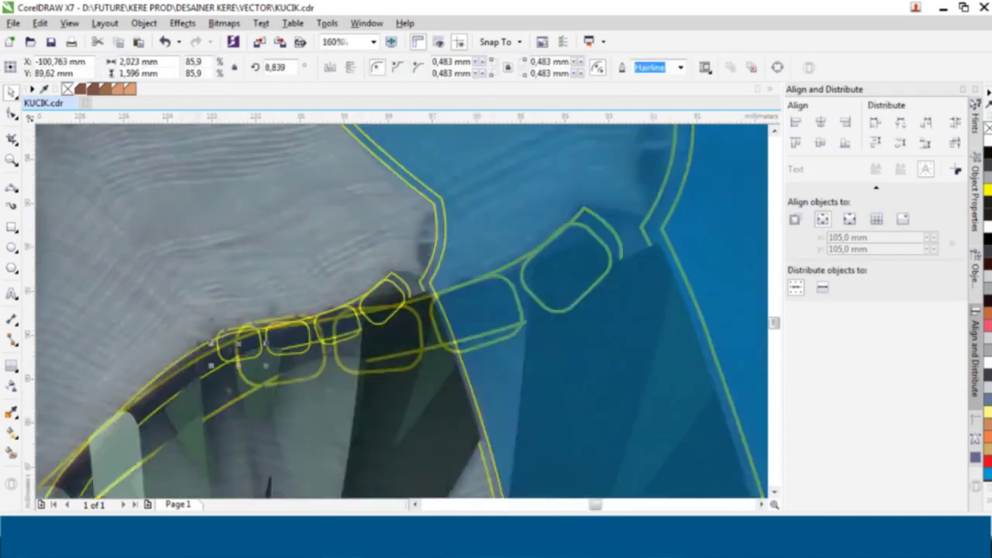
left_click_drag(316, 285, 219, 330)
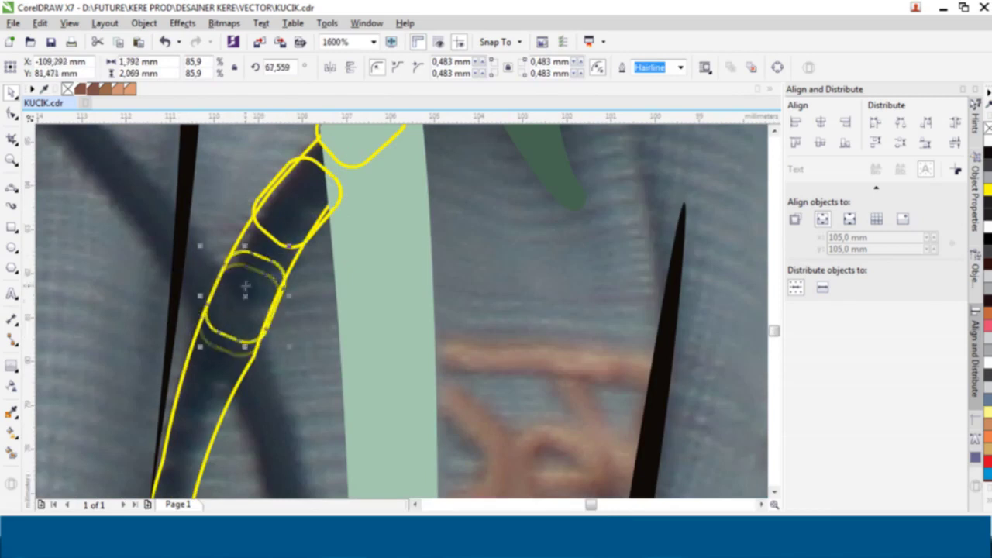
Step: Select the last link and repeat the duplication to extend the chain down the jacket
scroll(245, 286, "down", 1)
left_click(177, 276)
scroll(176, 334, "up", 1)
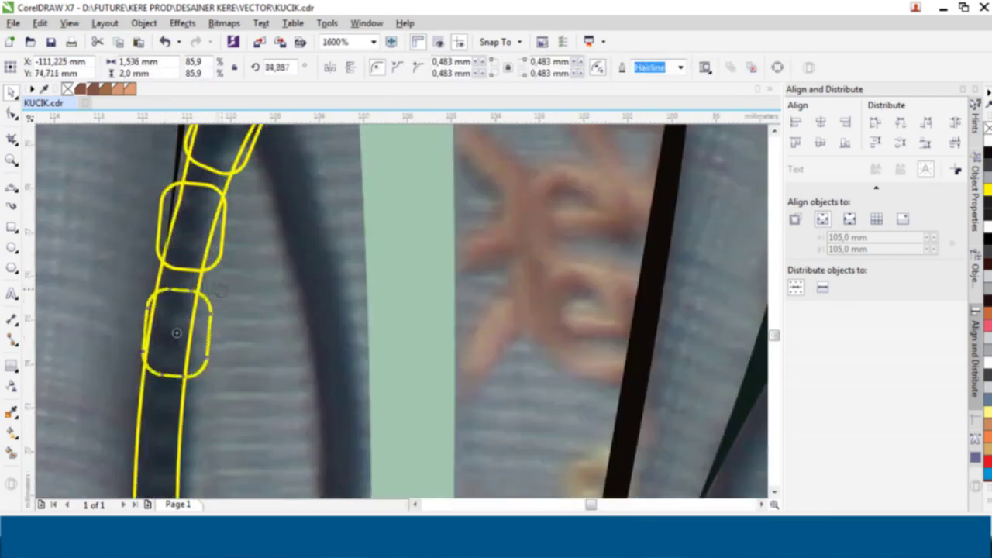
scroll(155, 388, "down", 1)
scroll(186, 294, "down", 1)
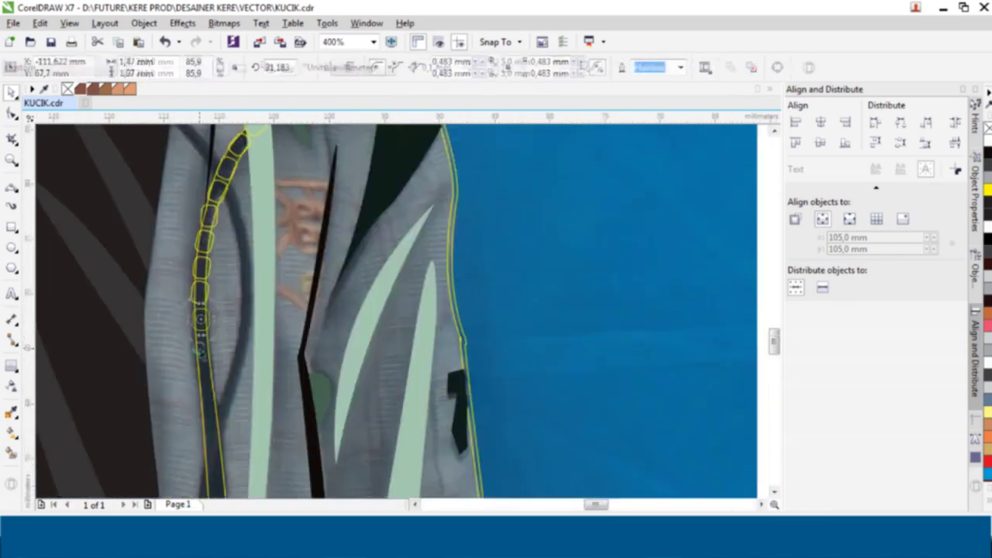
scroll(223, 347, "up", 1)
scroll(222, 347, "down", 1)
scroll(222, 345, "down", 1)
scroll(222, 343, "down", 1)
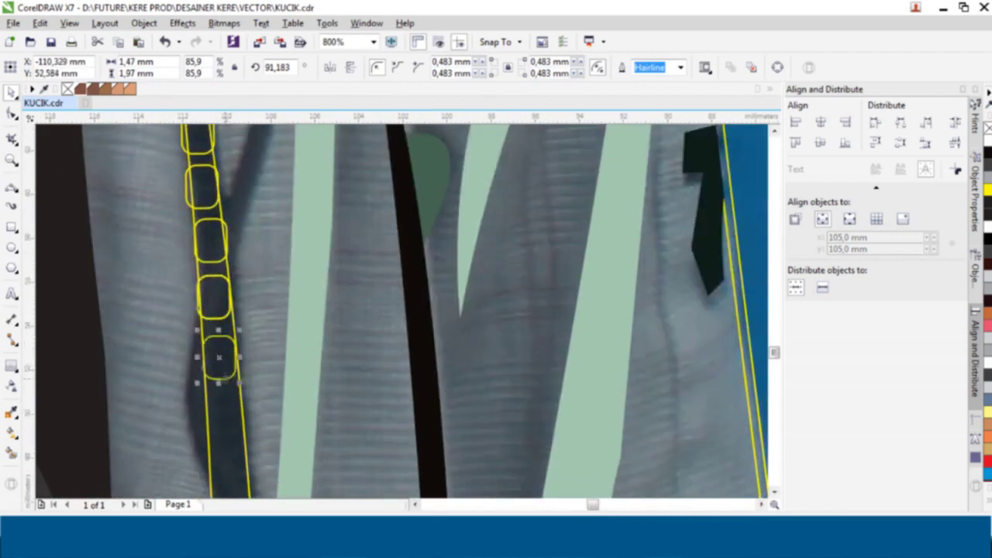
scroll(223, 341, "down", 1)
scroll(223, 341, "down", 1)
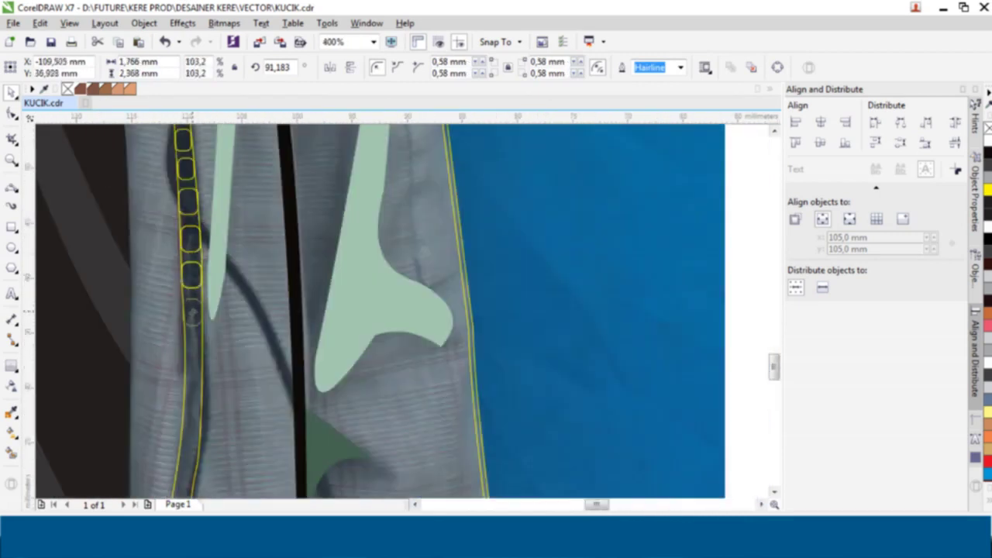
key("ctrl+r")
key("ctrl+r")
key("ctrl+b")
key("Escape")
key("ctrl+r")
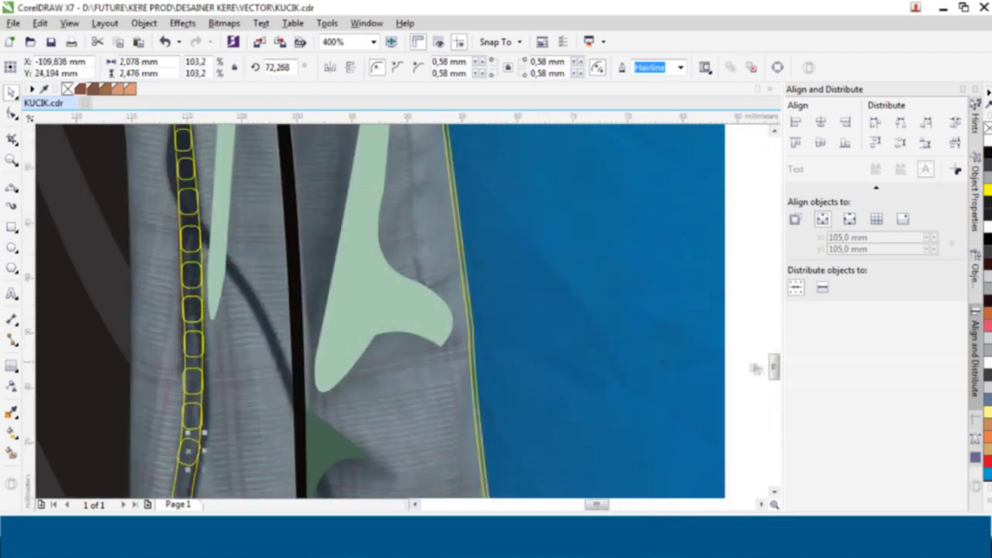
scroll(224, 341, "down", 3)
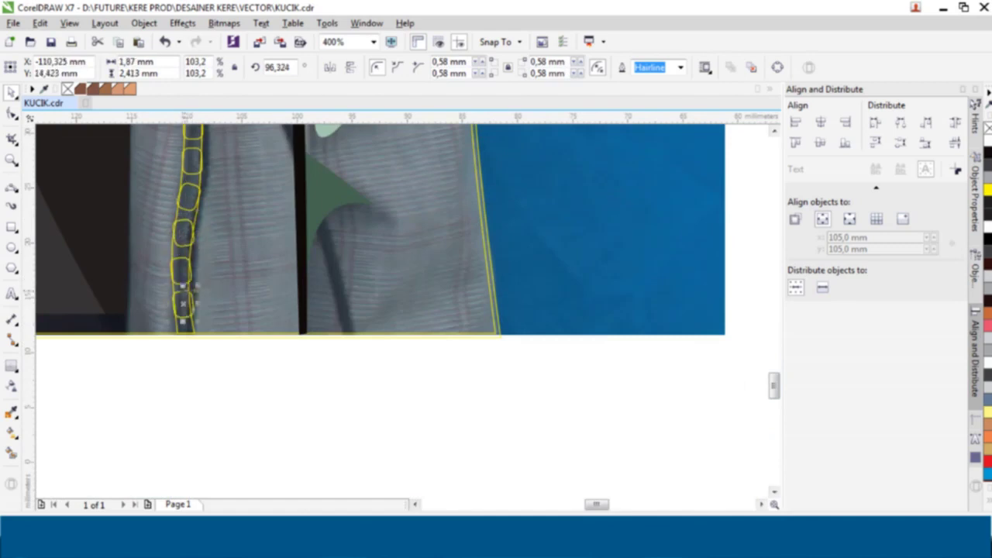
Step: Undo the last edit to the jacket before tracing the shoulder fold
scroll(198, 343, "up", 3)
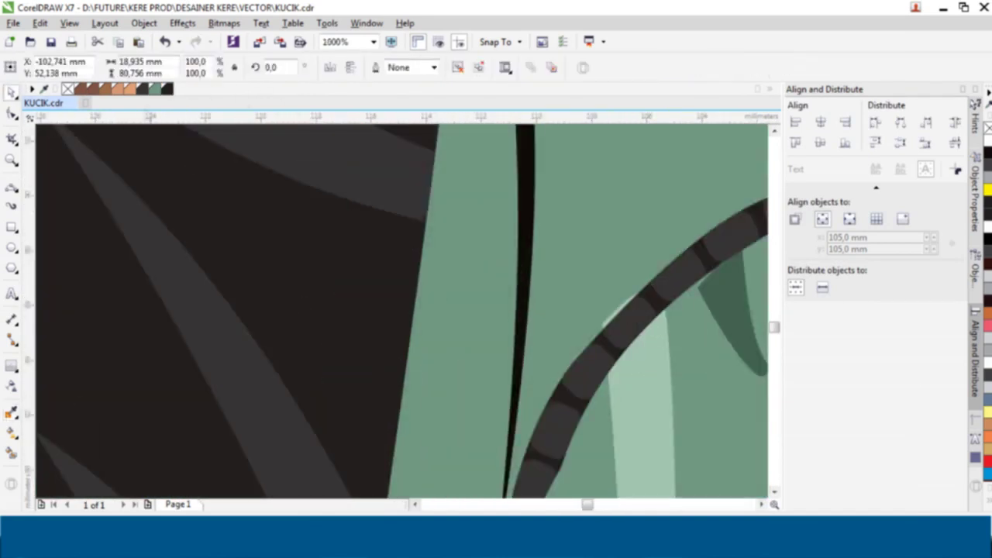
key("ctrl+z")
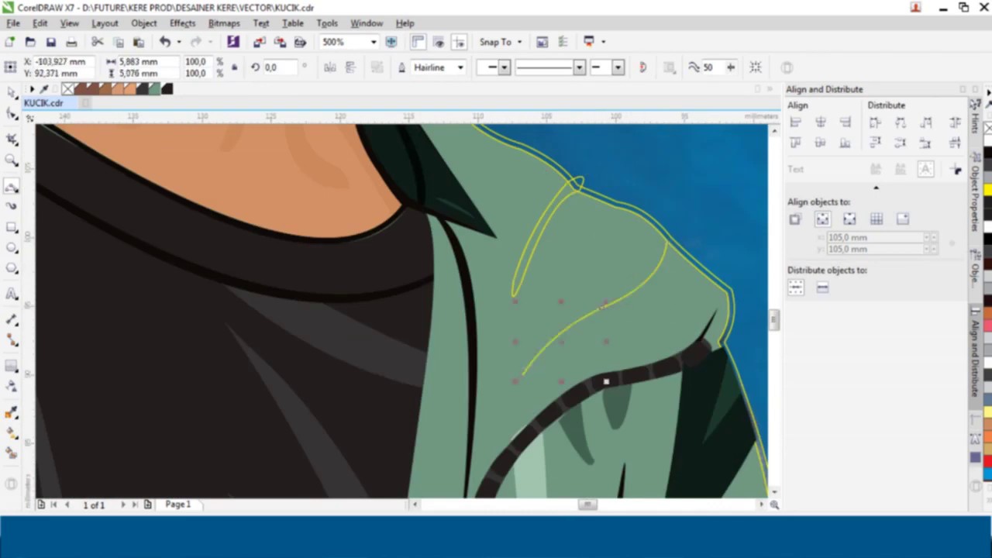
Step: Finish the shoulder fold curve with a final node down-left, then switch to the Pen tool
scroll(531, 381, "down", 1)
left_click(381, 445)
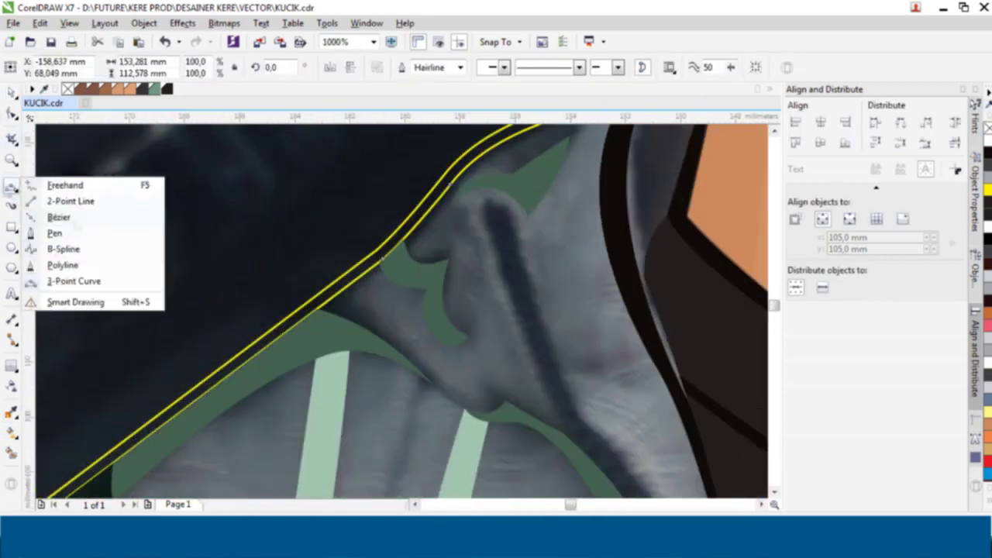
left_click(58, 232)
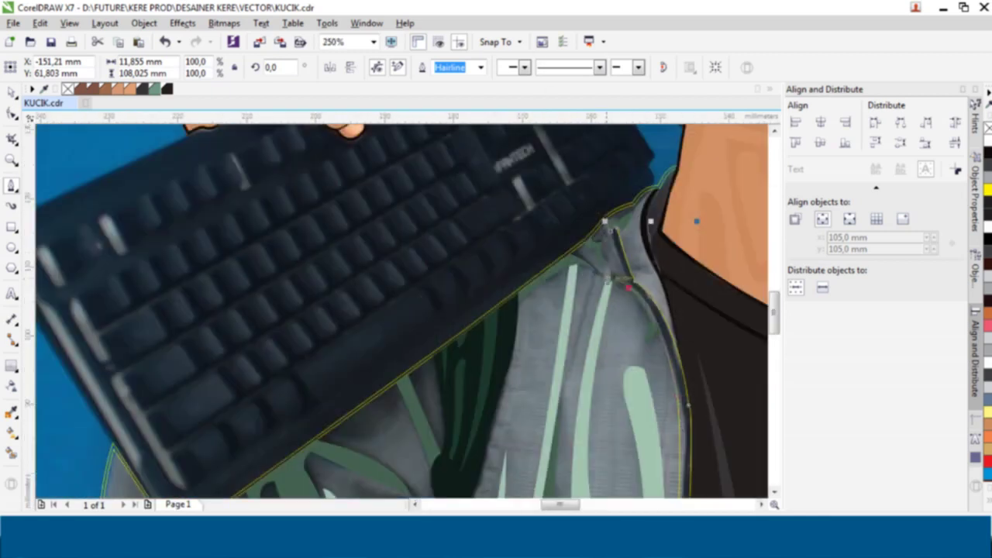
Step: Give the short curve a dashed outline style and a thicker outline width
scroll(628, 289, "up", 2)
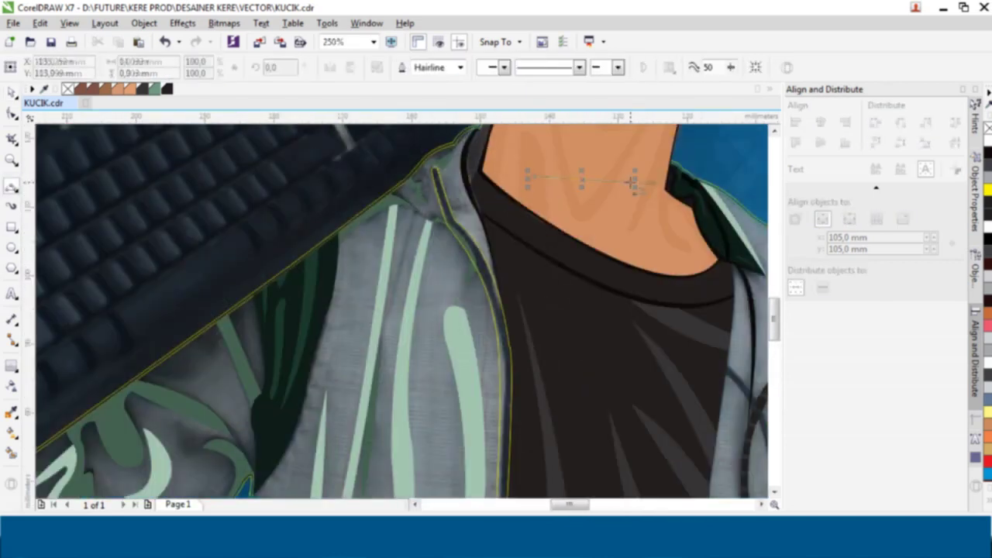
left_click(579, 67)
left_click(564, 113)
left_click(460, 68)
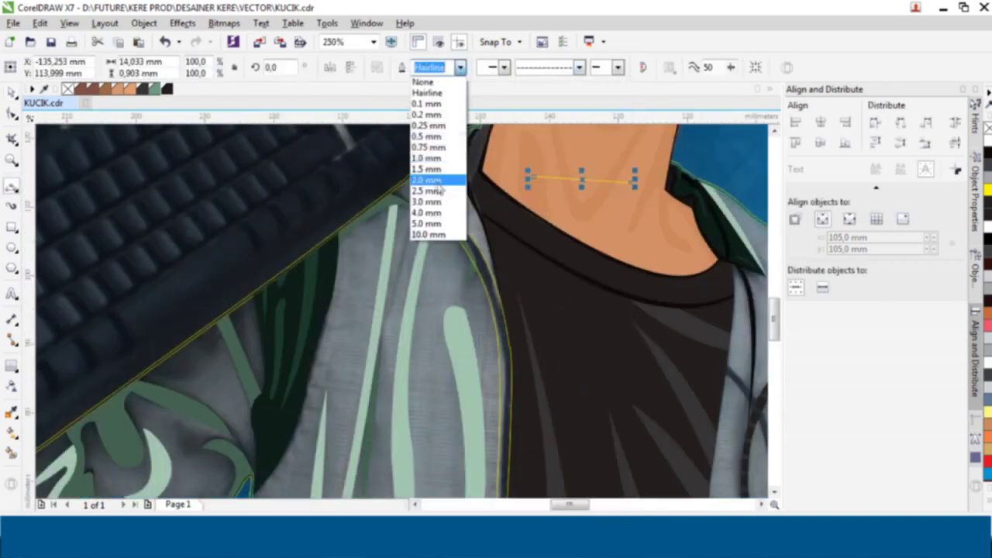
left_click(434, 148)
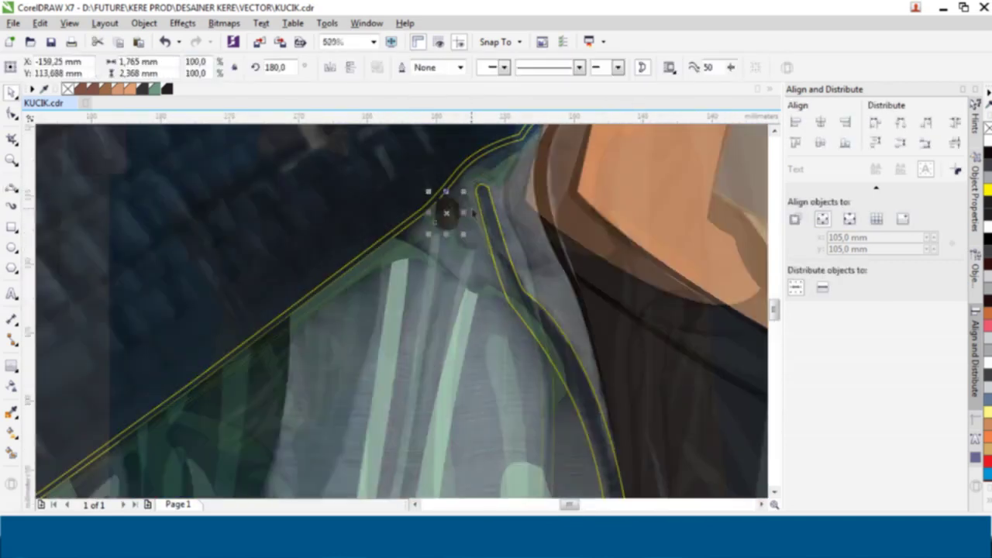
left_click(485, 208)
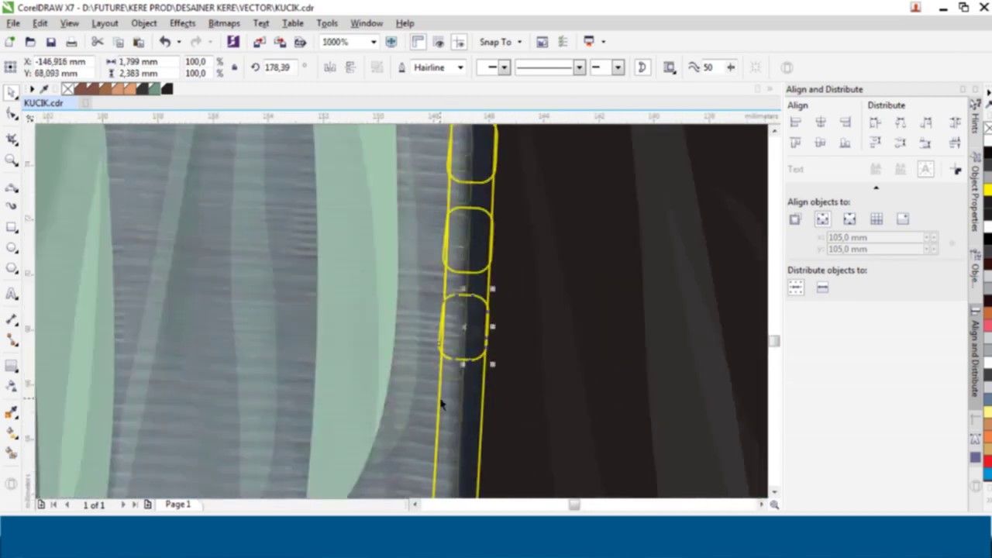
Step: Select the lower zipper links along the jacket's front
scroll(291, 213, "down", 1)
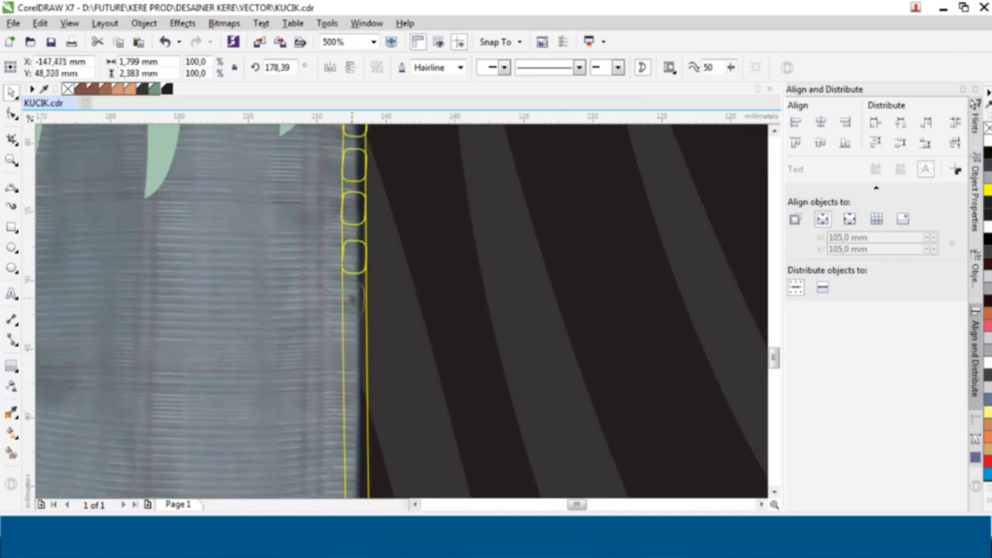
left_click_drag(353, 356, 335, 284)
scroll(339, 378, "down", 2)
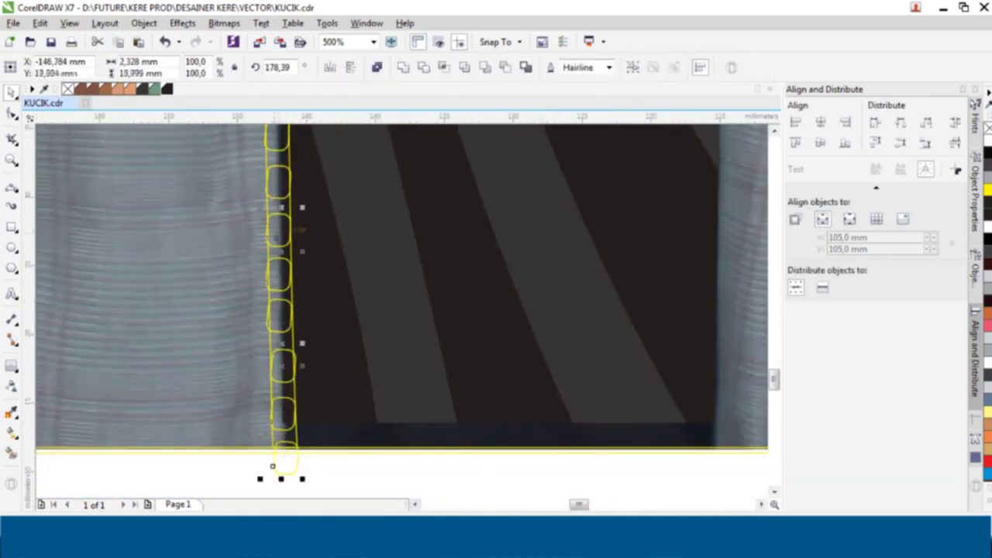
scroll(291, 387, "up", 1)
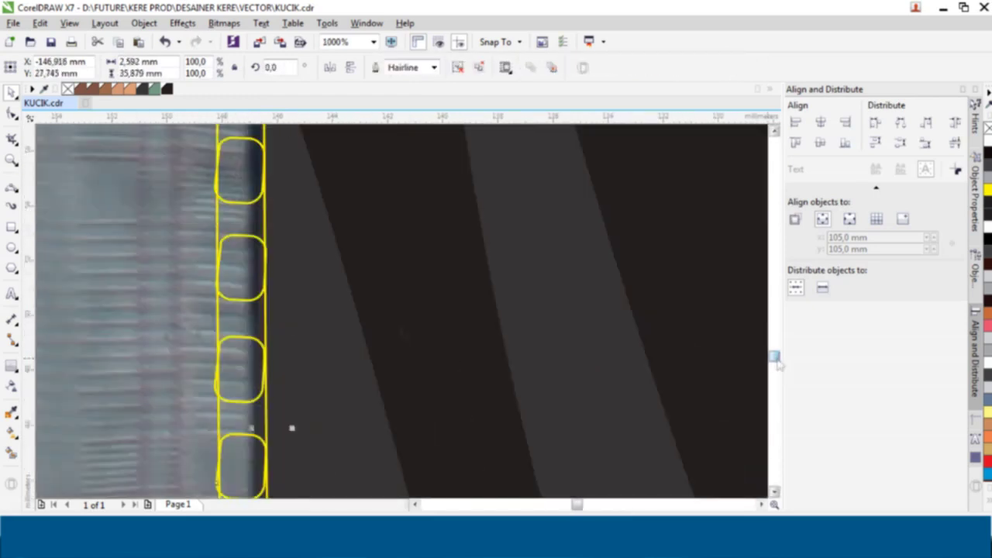
left_click_drag(775, 365, 774, 331)
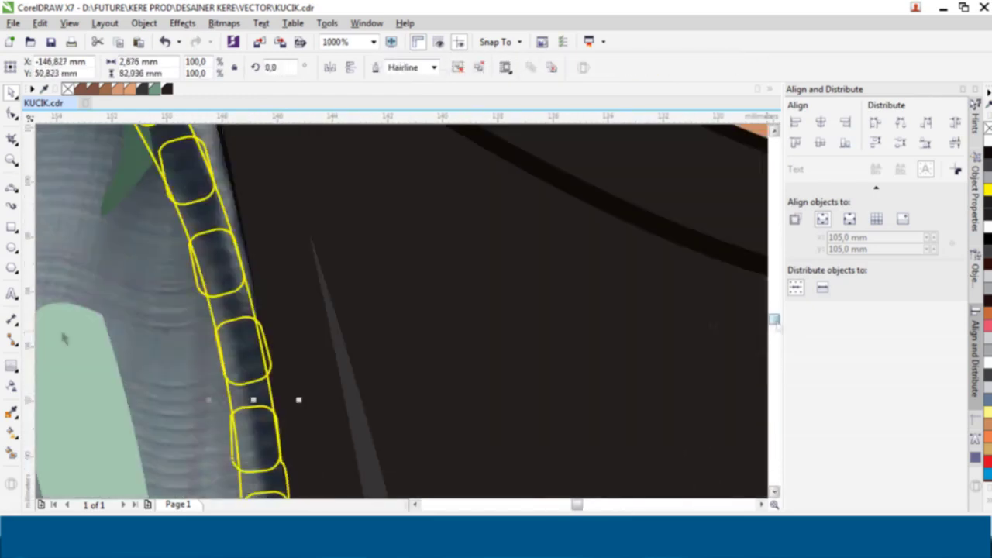
scroll(558, 348, "down", 3)
scroll(376, 256, "up", 3)
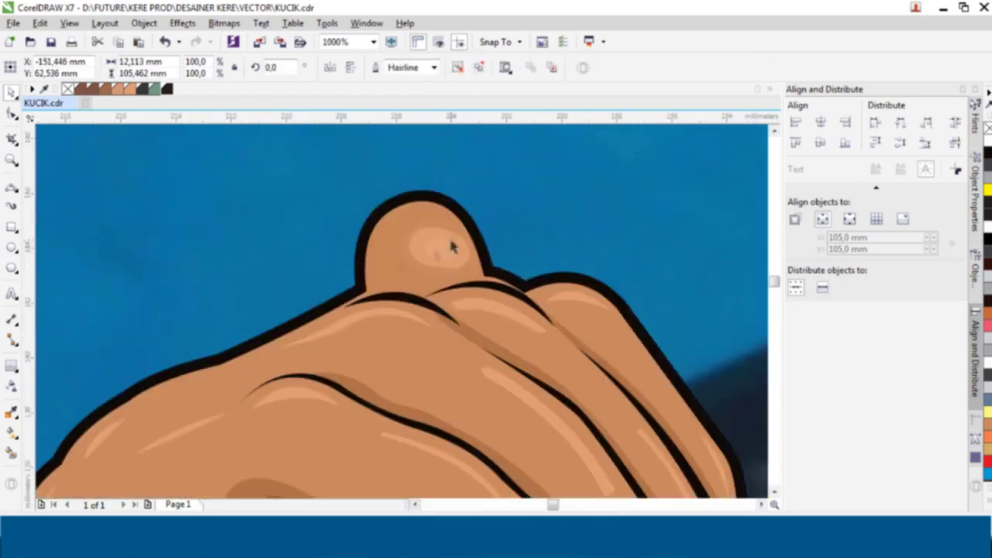
scroll(437, 246, "down", 2)
scroll(200, 215, "down", 1)
scroll(223, 286, "up", 3)
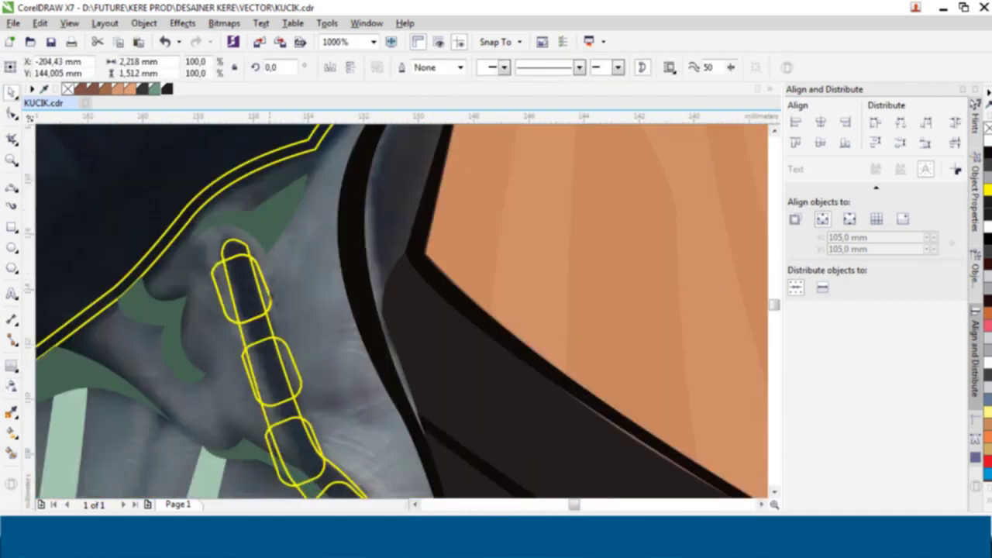
Step: Clear the selection and select the black zipper teeth instead
key("Escape")
left_click(222, 285)
key("Escape")
scroll(418, 310, "up", 3)
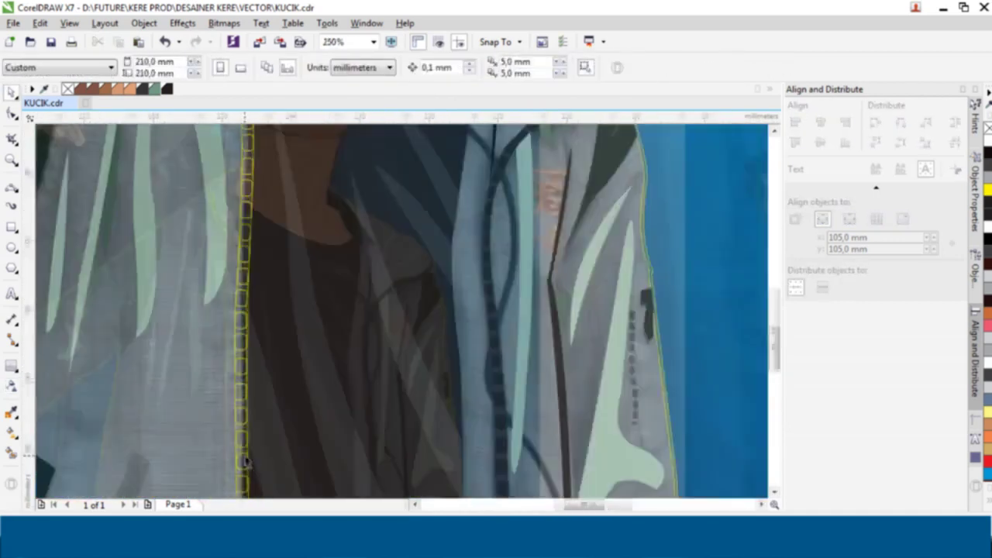
left_click(350, 208)
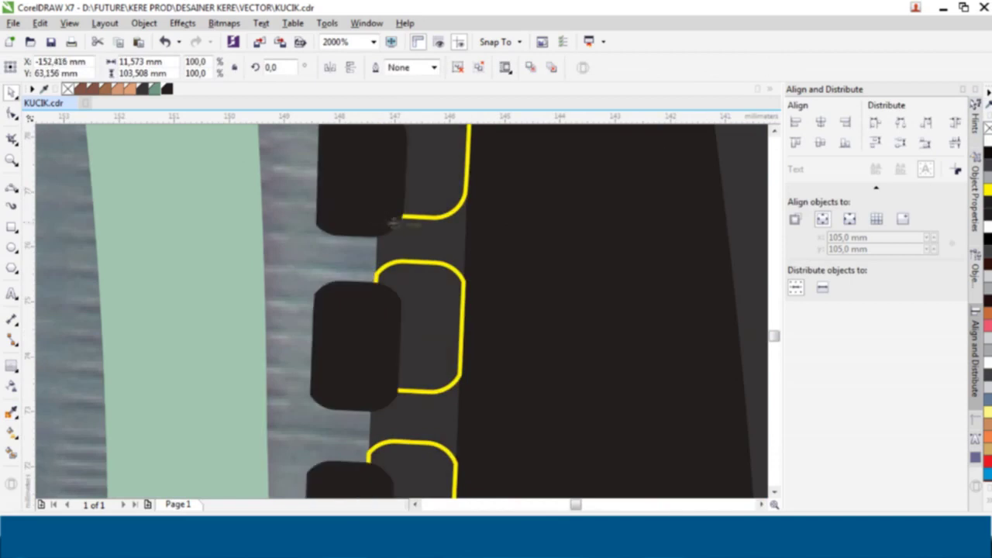
scroll(350, 207, "down", 2)
scroll(496, 155, "up", 1)
Step: Reshape the left end of the small crease shape by the keyboard edge and fill it black
key("Escape")
scroll(496, 233, "down", 4)
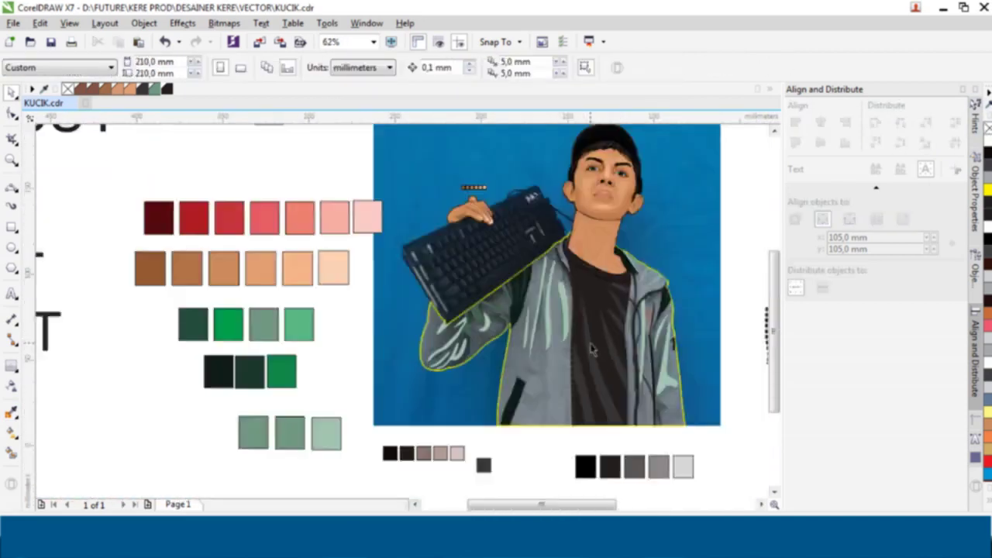
scroll(496, 271, "up", 1)
scroll(465, 293, "down", 2)
left_click(465, 293)
scroll(465, 293, "up", 4)
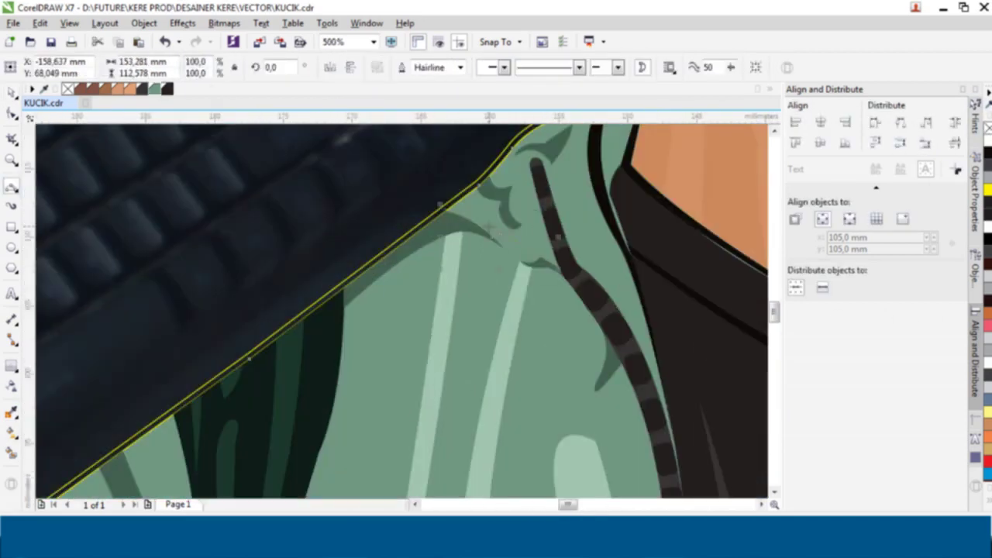
left_click_drag(424, 208, 392, 271)
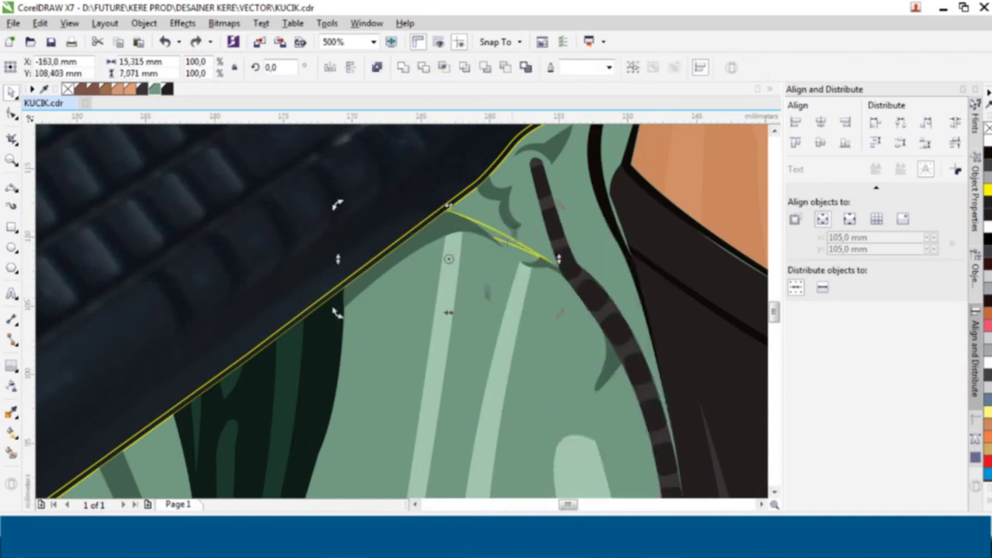
left_click(448, 222)
Step: Select a shape at the jacket's edge
scroll(447, 222, "up", 2)
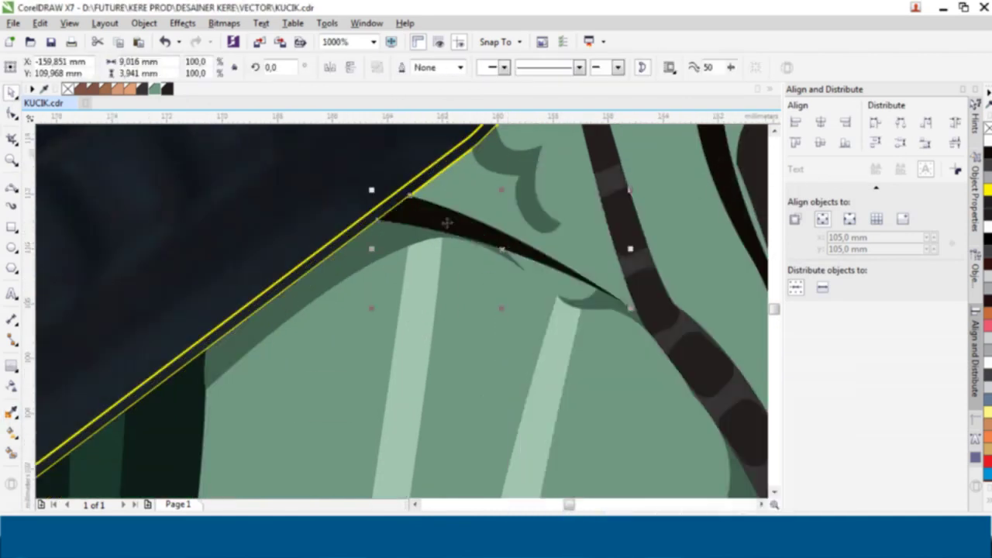
scroll(447, 222, "down", 6)
scroll(159, 320, "up", 1)
scroll(159, 320, "up", 2)
scroll(159, 320, "up", 2)
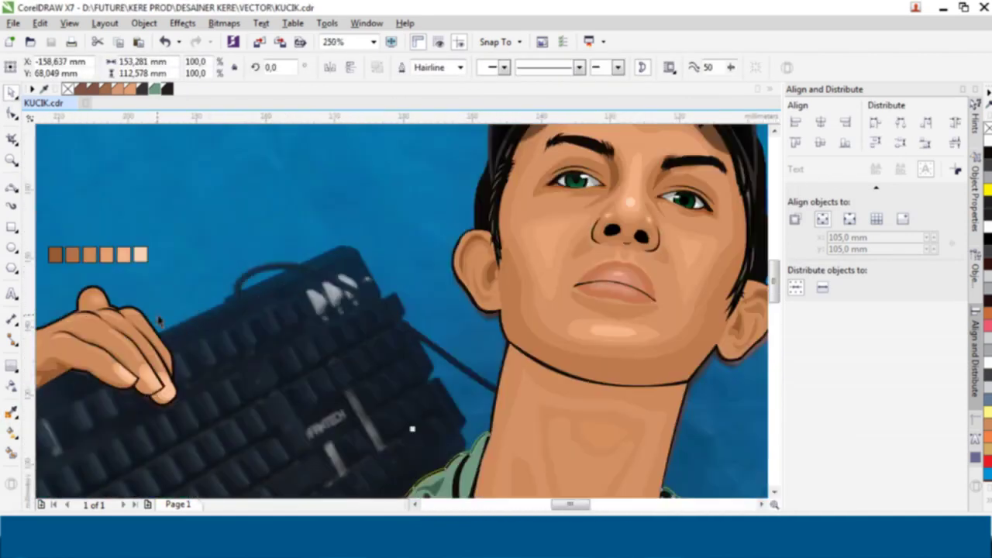
scroll(516, 377, "up", 2)
scroll(454, 354, "down", 3)
scroll(454, 355, "down", 3)
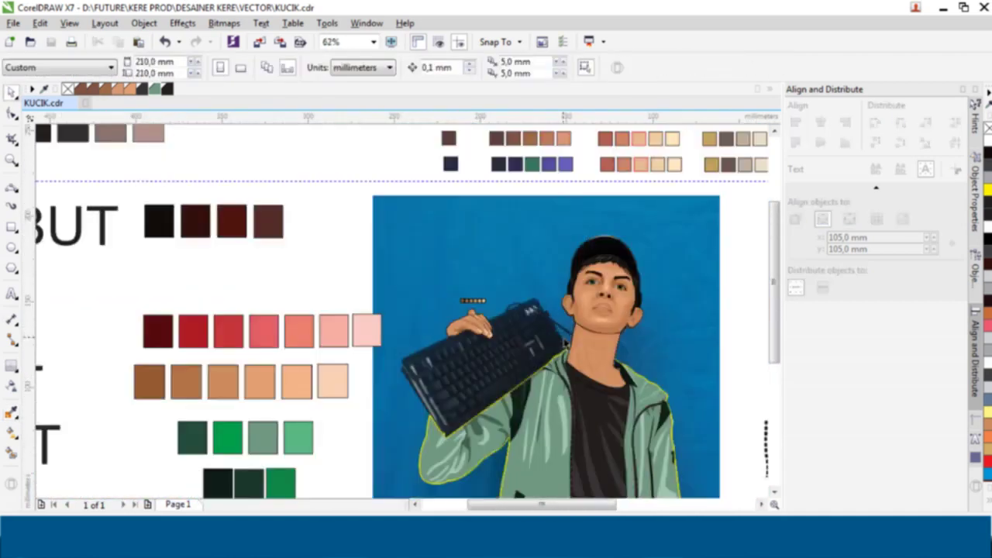
left_click(564, 342)
scroll(406, 364, "up", 6)
scroll(310, 336, "down", 6)
Step: Close the outline around the keyboard's top key row into a shape
scroll(292, 336, "up", 6)
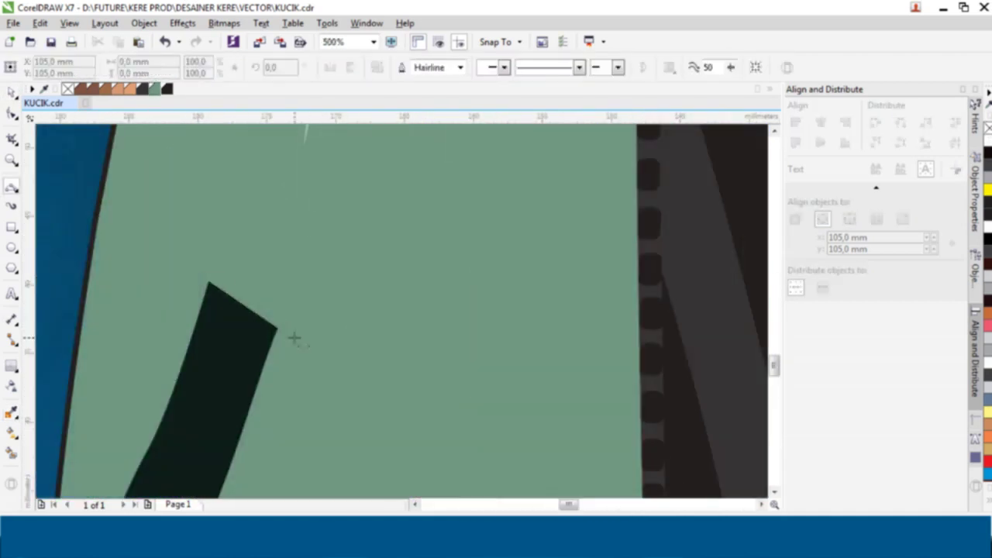
left_click(306, 286)
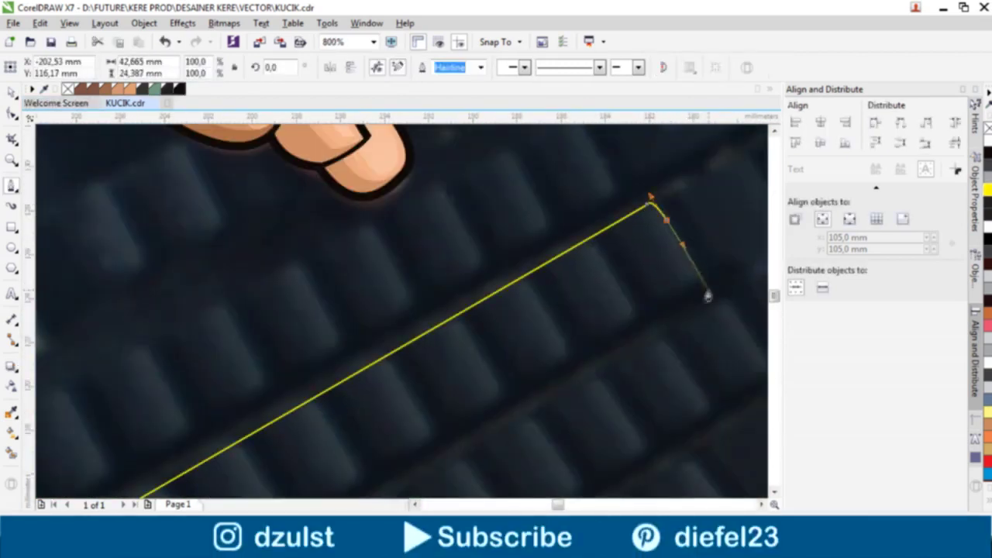
scroll(664, 317, "down", 3)
scroll(288, 472, "up", 2)
scroll(261, 478, "up", 1)
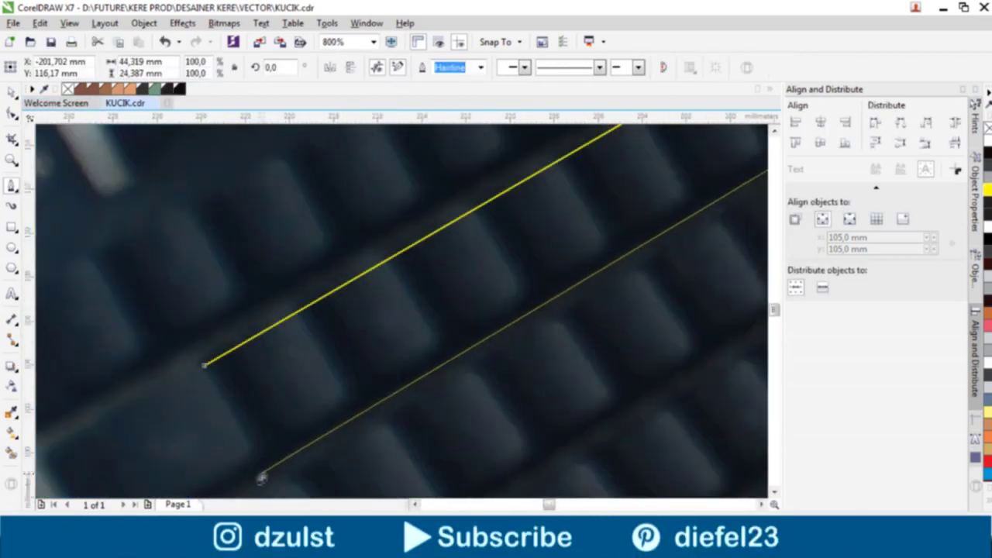
left_click(267, 471)
Step: Start a curve at the row's left end, tracing the first keycap's bent edge, rounded corner and side
scroll(365, 228, "down", 1)
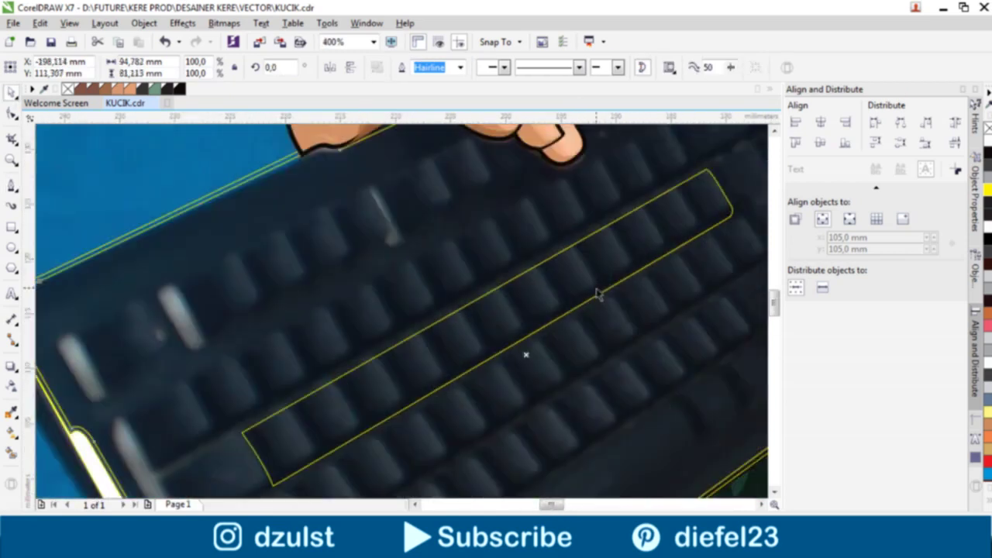
scroll(287, 374, "up", 1)
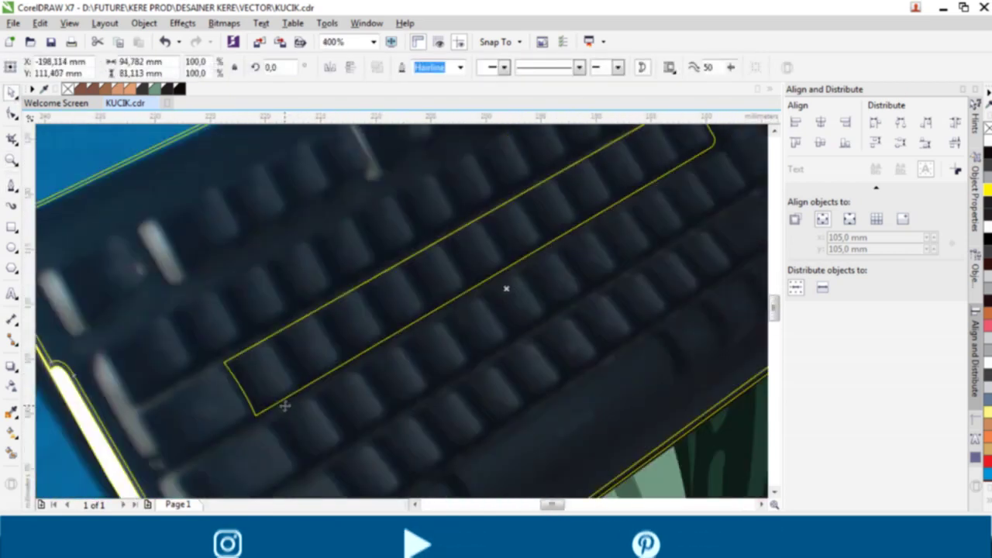
scroll(503, 325, "down", 2)
scroll(542, 322, "up", 2)
scroll(450, 441, "up", 1)
scroll(496, 197, "down", 1)
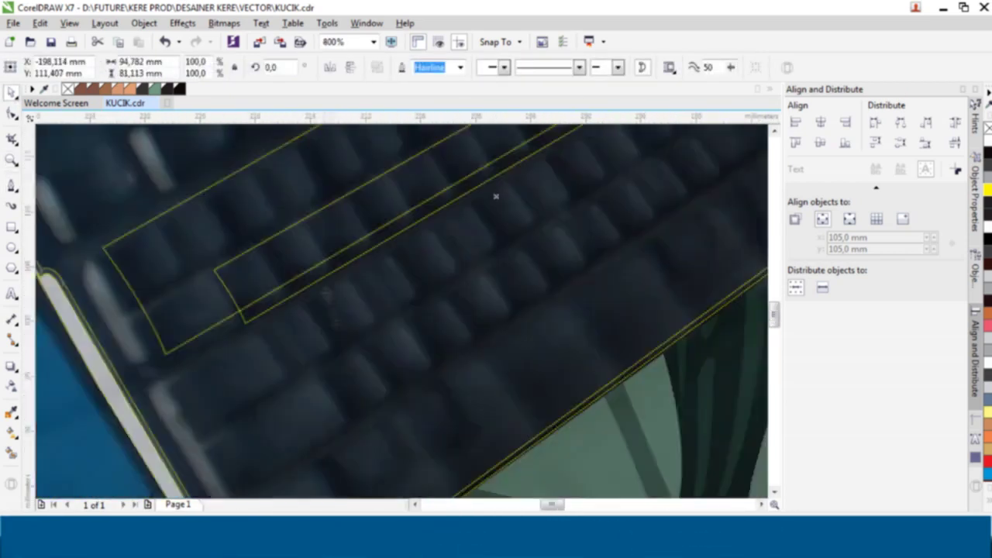
scroll(421, 266, "down", 1)
scroll(306, 347, "up", 2)
left_click(223, 270)
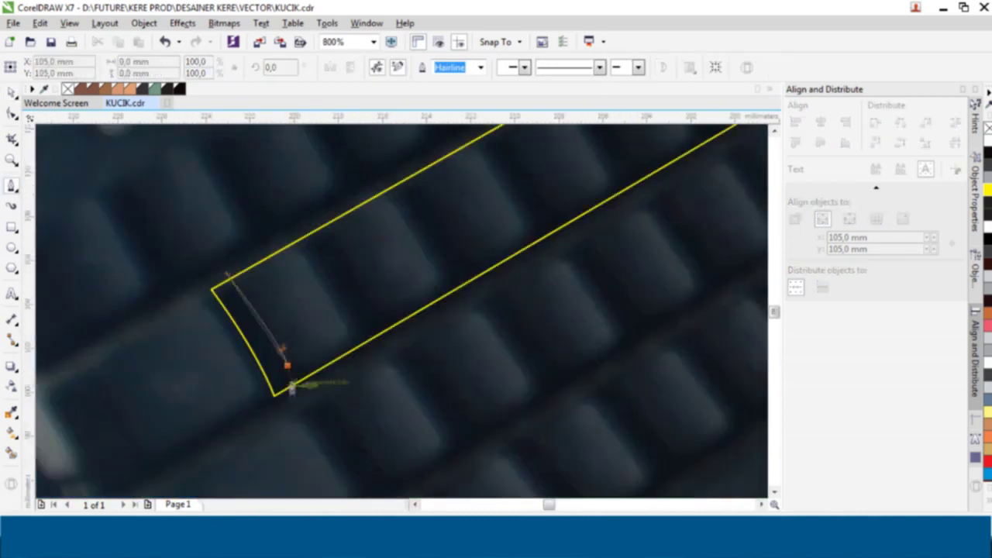
left_click_drag(287, 365, 325, 360)
scroll(324, 290, "up", 2)
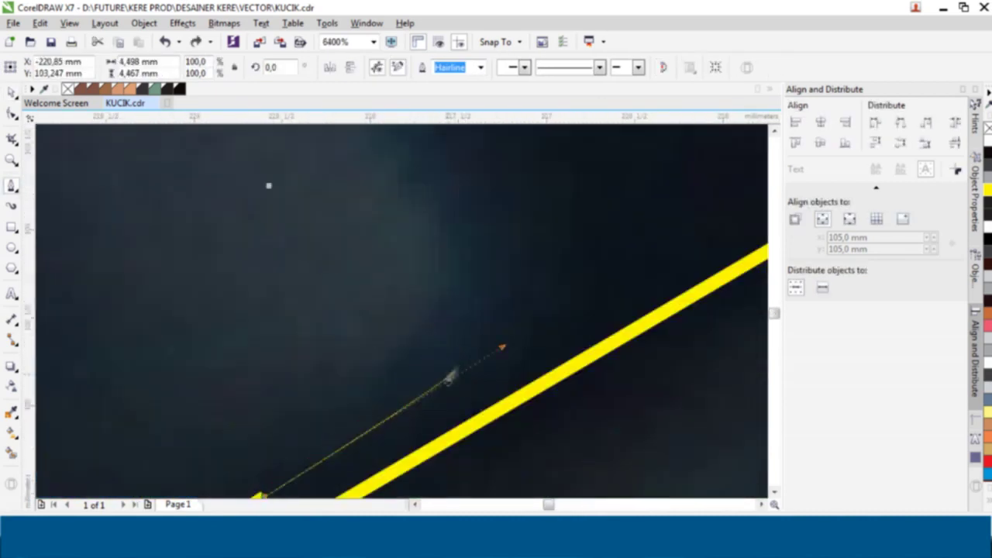
scroll(504, 341, "down", 1)
scroll(504, 286, "down", 2)
scroll(465, 248, "up", 2)
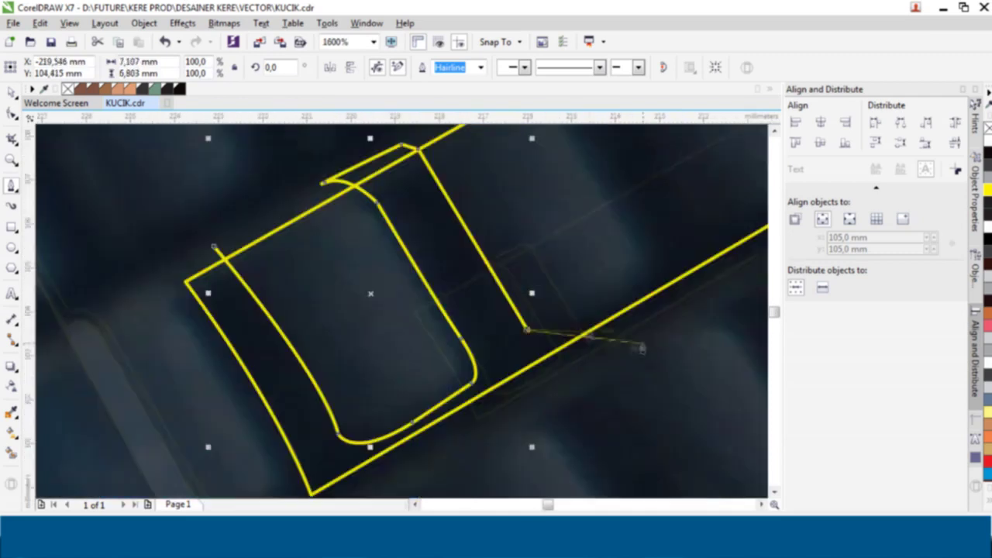
left_click_drag(601, 318, 658, 277)
left_click_drag(492, 124, 470, 148)
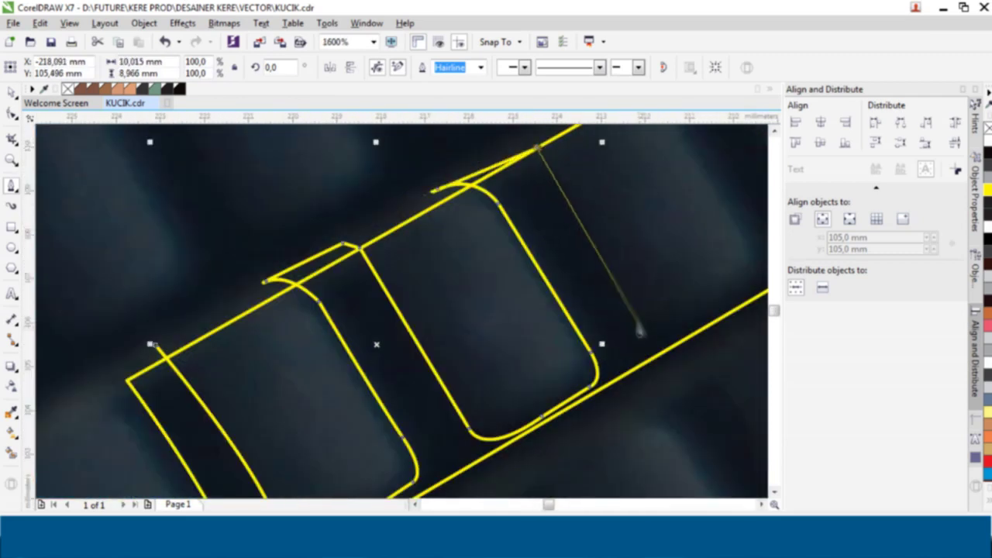
Step: Add another rounded corner to the keycap outline
scroll(753, 289, "down", 1)
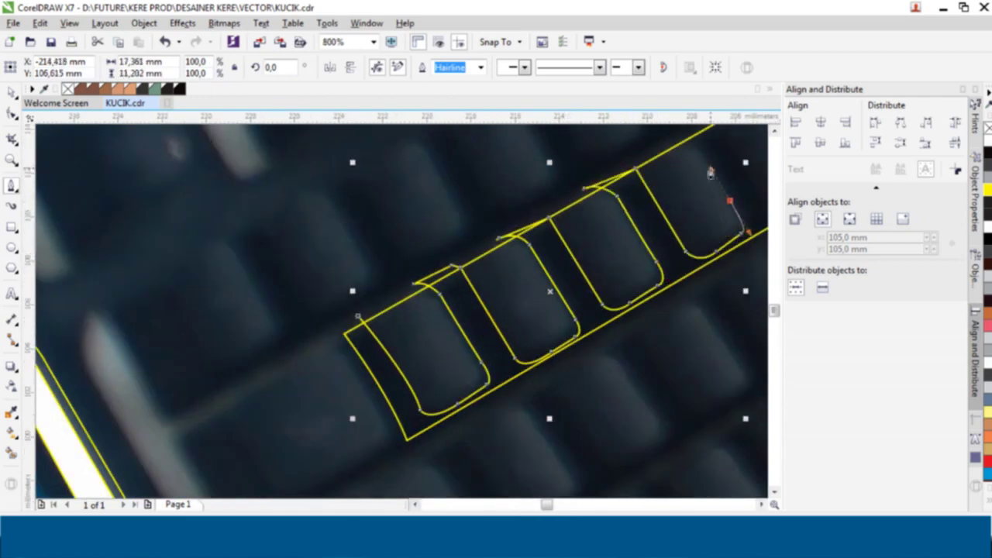
scroll(668, 142, "up", 1)
scroll(581, 221, "up", 1)
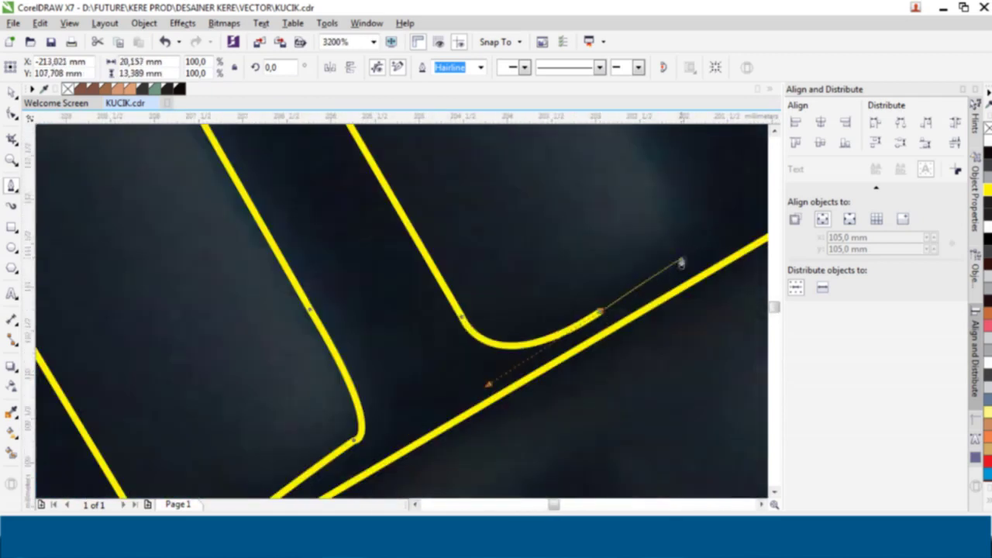
scroll(680, 264, "down", 1)
scroll(549, 193, "down", 1)
scroll(604, 274, "down", 1)
scroll(568, 264, "up", 3)
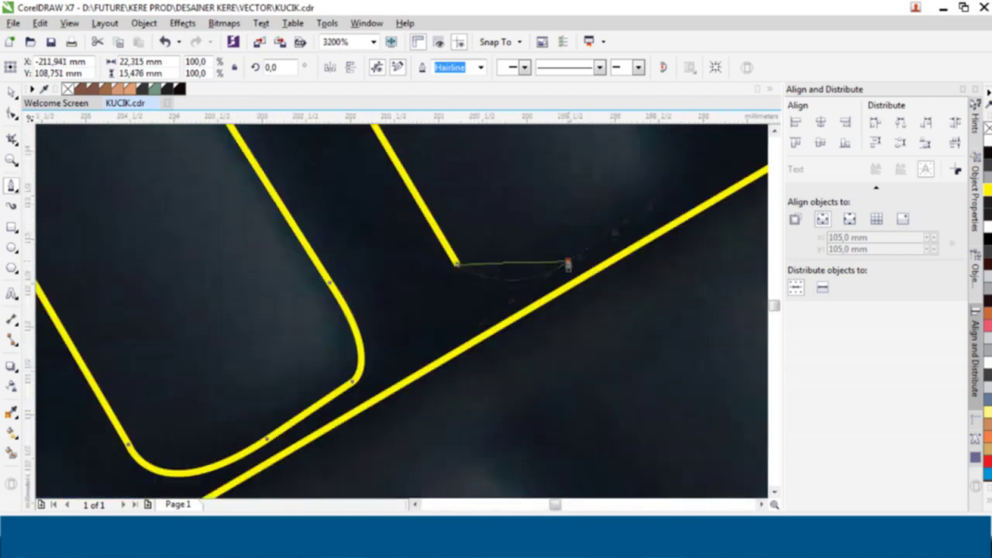
scroll(676, 187, "down", 2)
scroll(531, 235, "up", 2)
left_click_drag(532, 235, 465, 139)
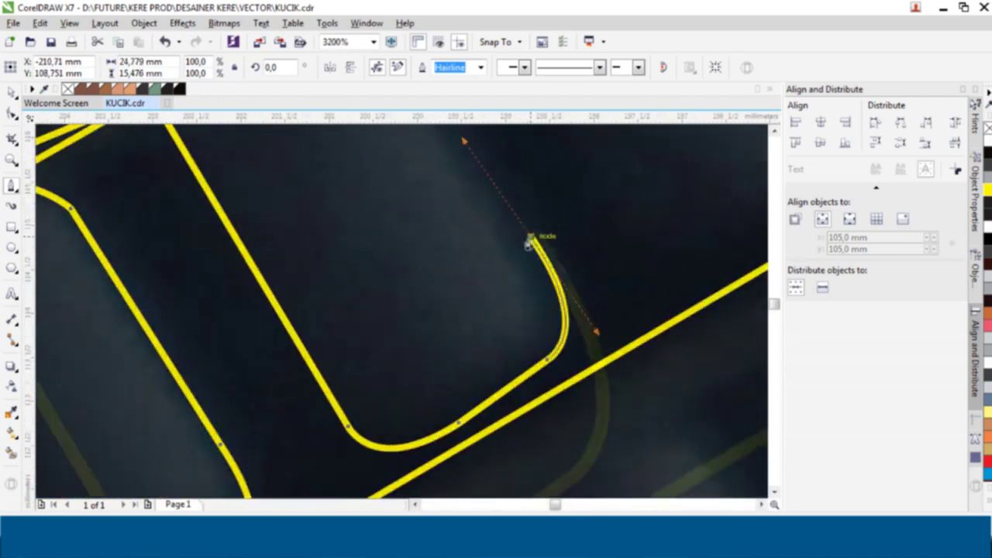
scroll(465, 140, "down", 1)
scroll(446, 178, "down", 1)
scroll(215, 289, "up", 1)
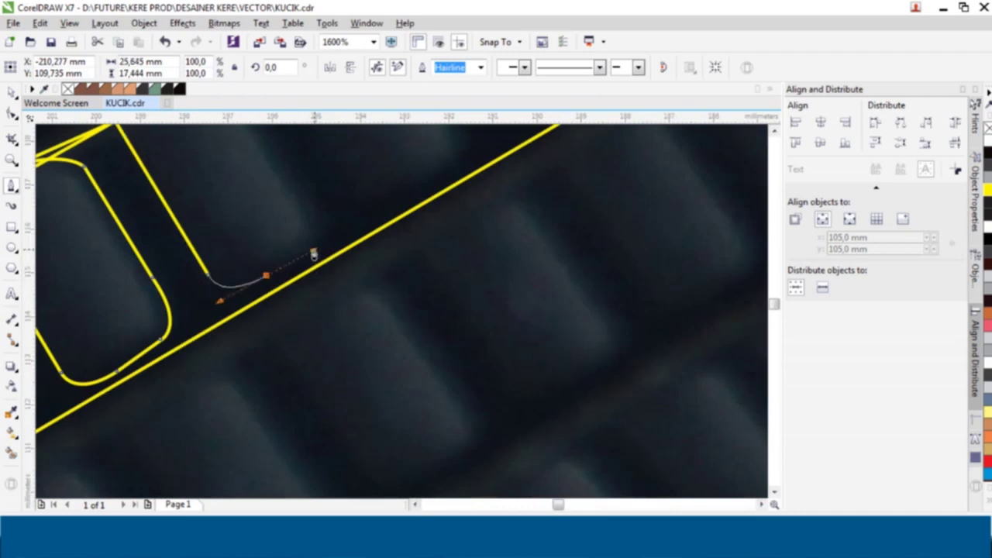
scroll(256, 166, "down", 1)
scroll(164, 245, "up", 1)
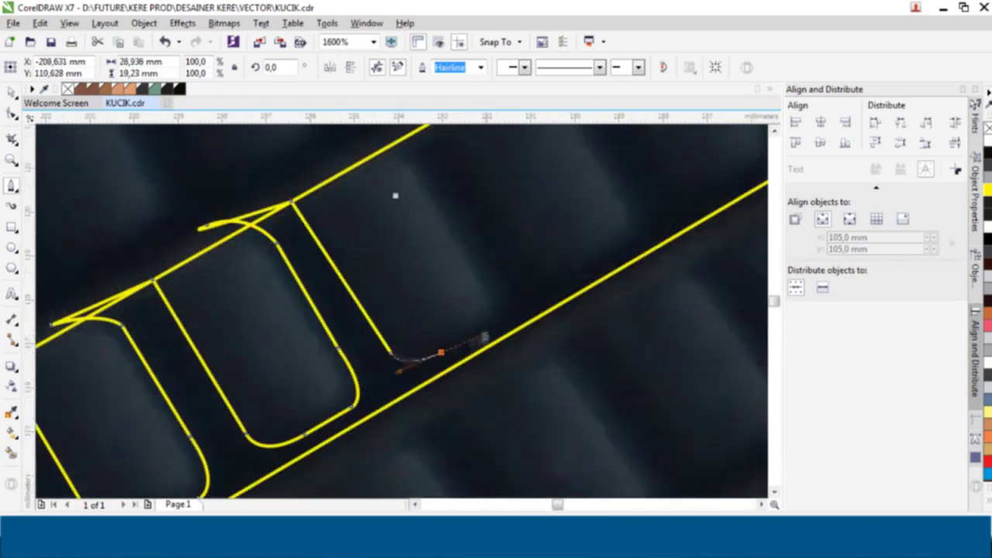
scroll(500, 165, "down", 1)
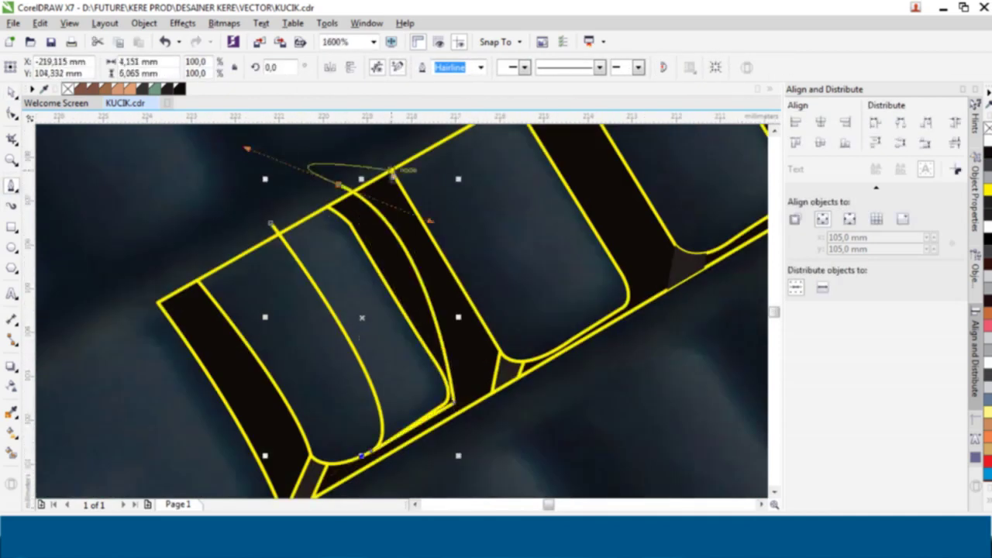
Step: Scroll around the keyboard's top row to inspect the traced keycaps
scroll(395, 310, "down", 1)
scroll(368, 341, "up", 1)
scroll(426, 341, "down", 2)
scroll(496, 317, "up", 1)
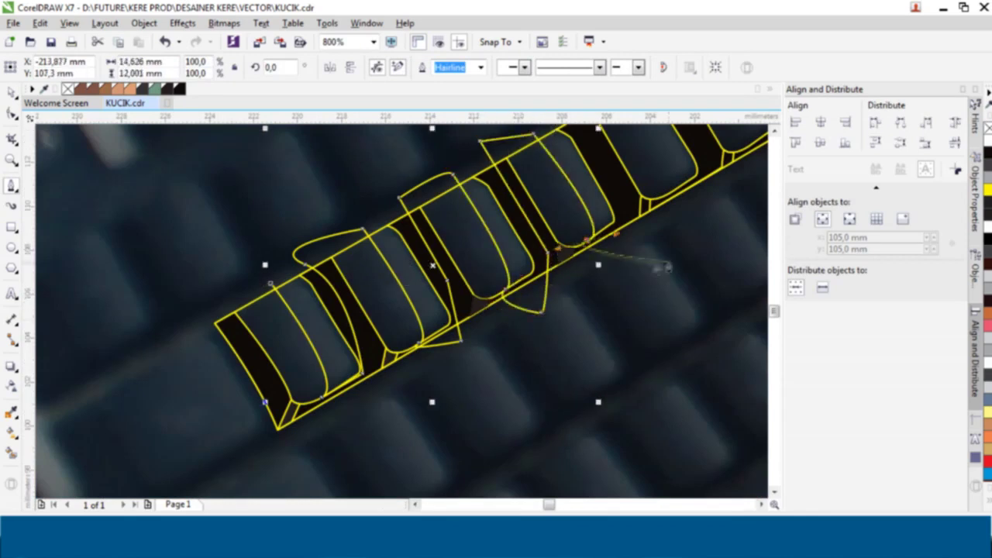
scroll(561, 196, "up", 2)
scroll(685, 133, "up", 3)
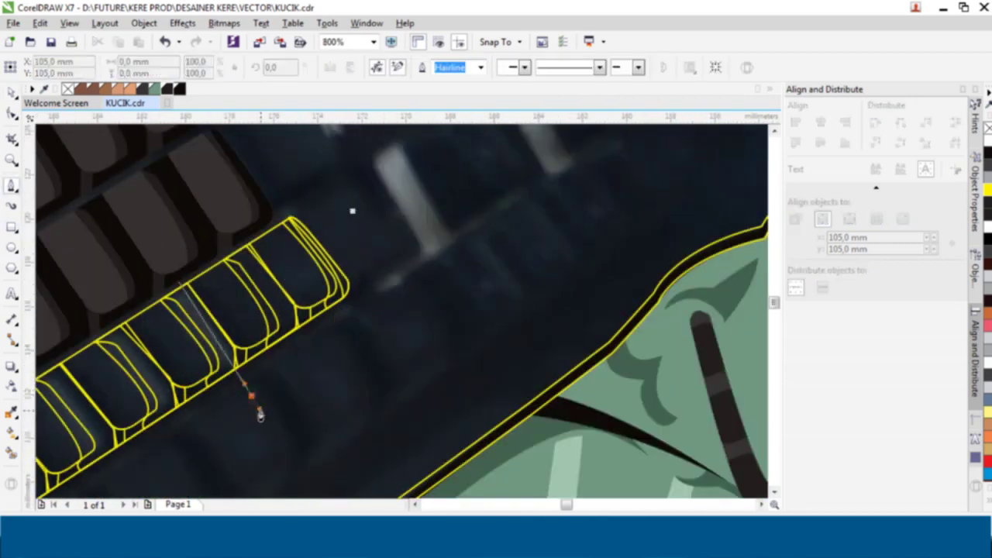
Step: Select the traced keycap row and pick up the Color Eyedropper to sample a brown key
scroll(250, 405, "down", 2)
key("i")
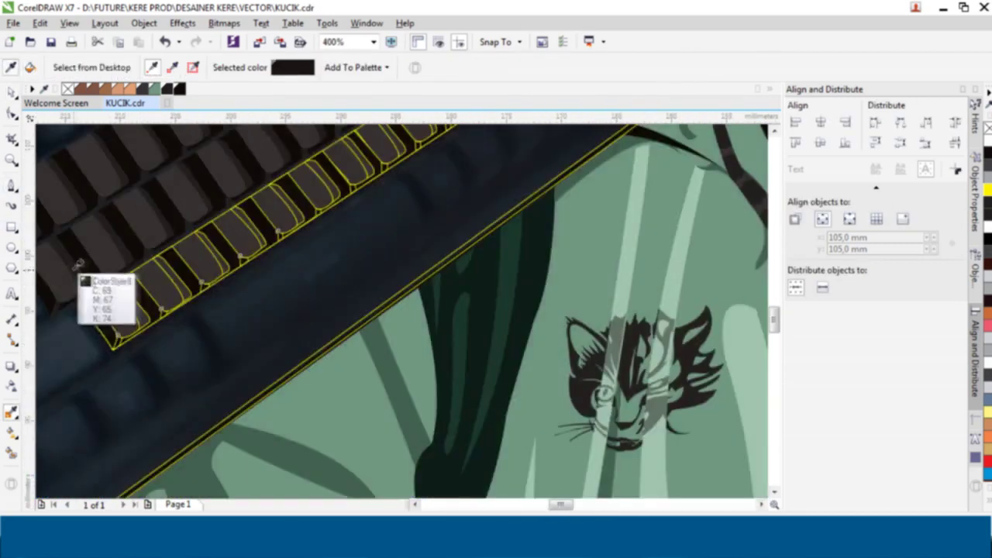
key("space")
scroll(234, 225, "down", 3)
scroll(504, 263, "up", 1)
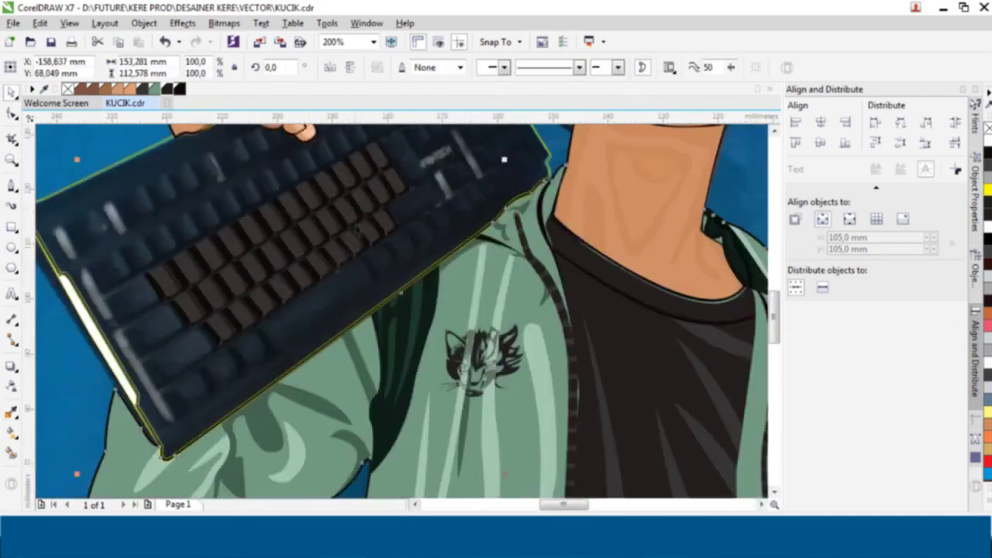
scroll(504, 263, "up", 1)
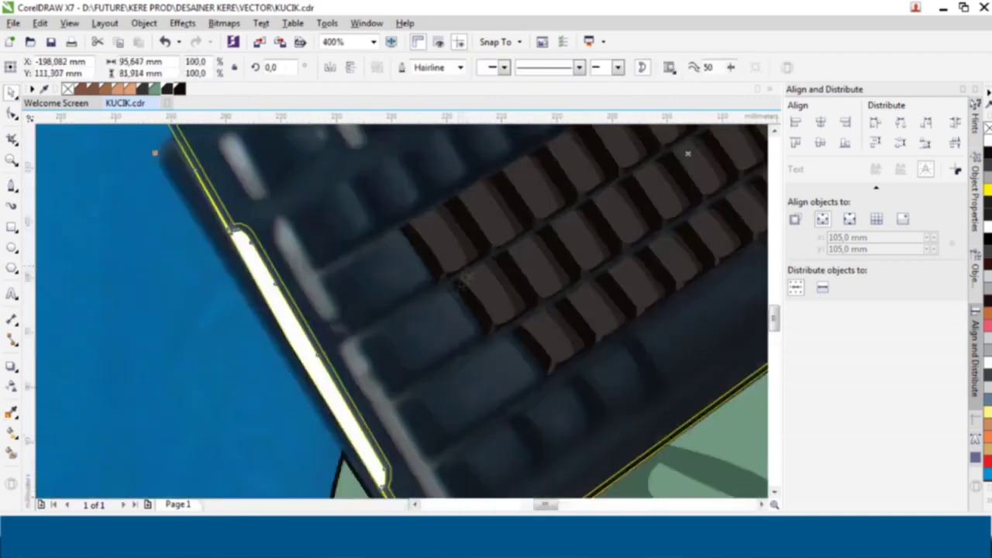
scroll(399, 256, "down", 1)
scroll(395, 232, "up", 1)
scroll(393, 166, "down", 1)
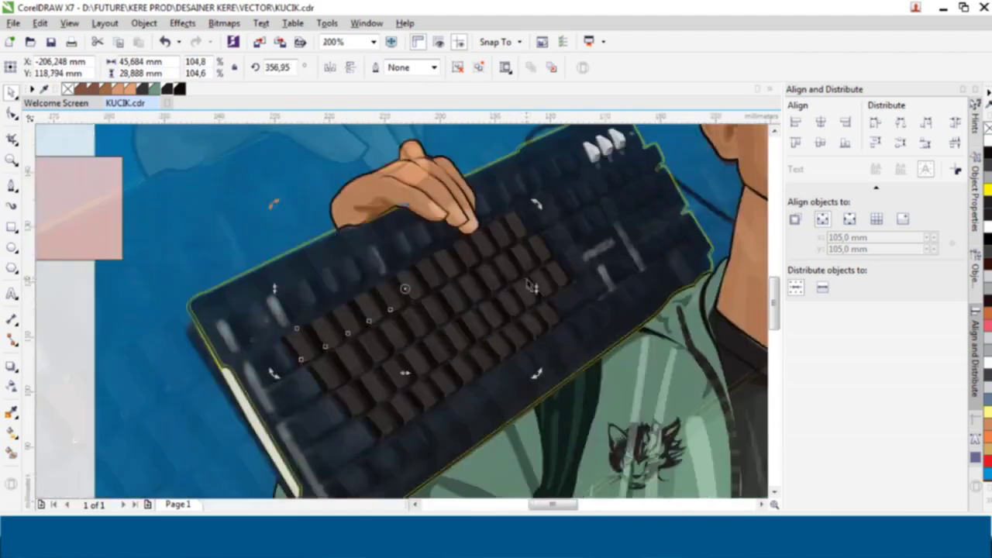
left_click(380, 256, "ctrl")
scroll(376, 298, "up", 1)
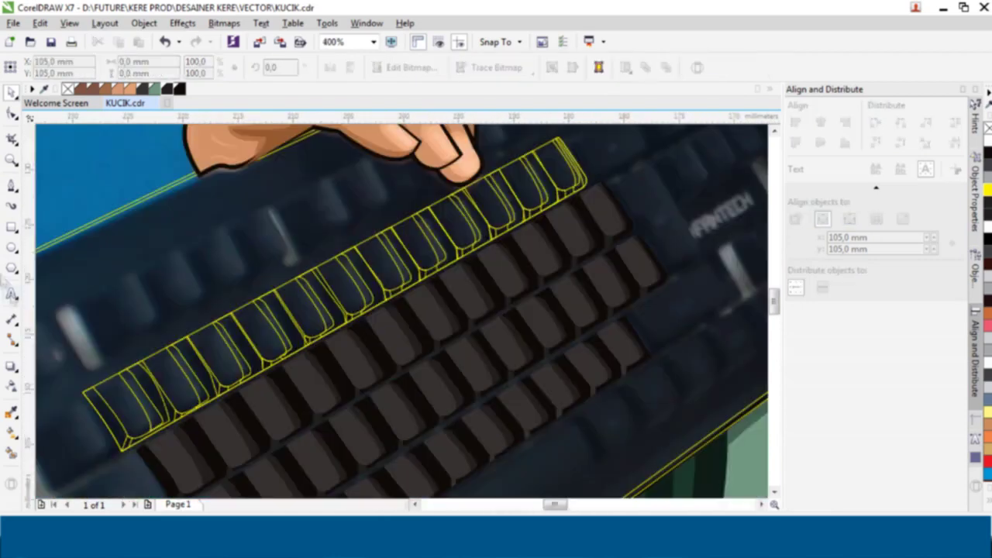
key("i")
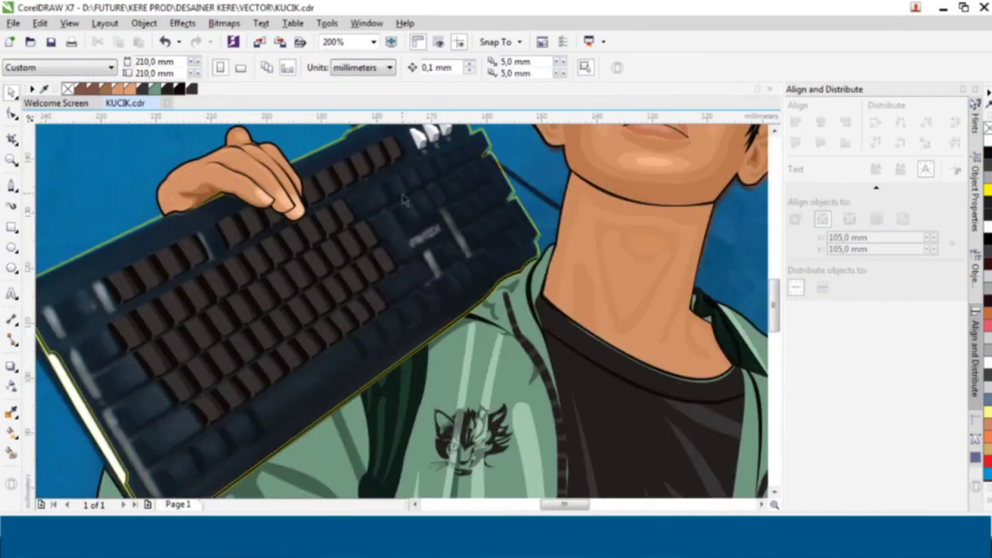
Step: Apply the sampled dark brown key colour to the traced keycap row
left_click(403, 200)
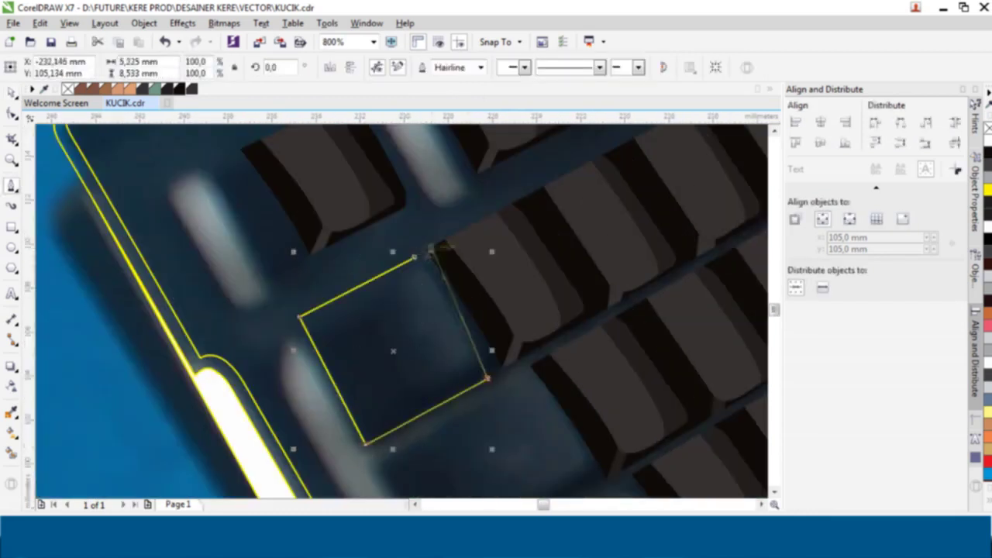
Step: Draw a curved side face inside the key and cut it out of the key shape
left_click(415, 259)
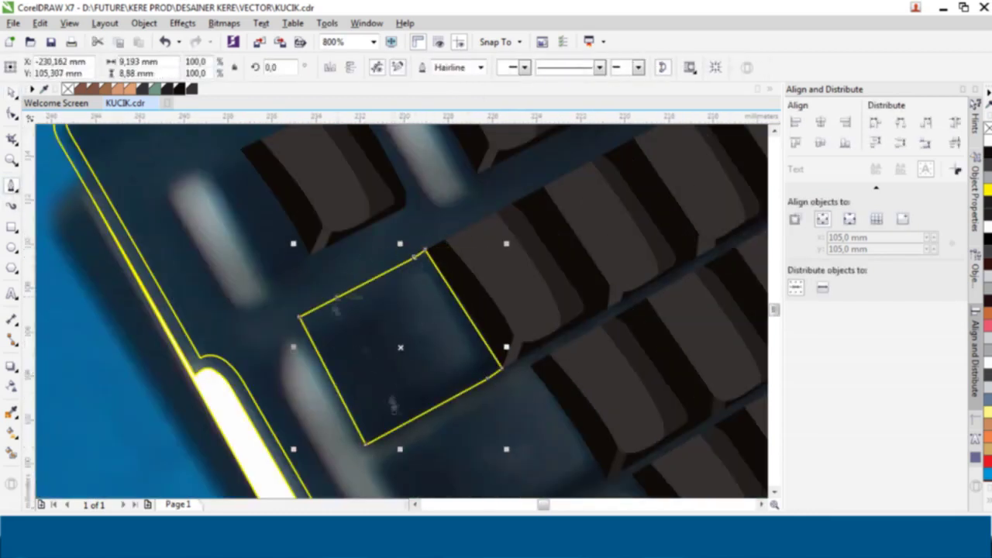
left_click_drag(325, 286, 384, 444)
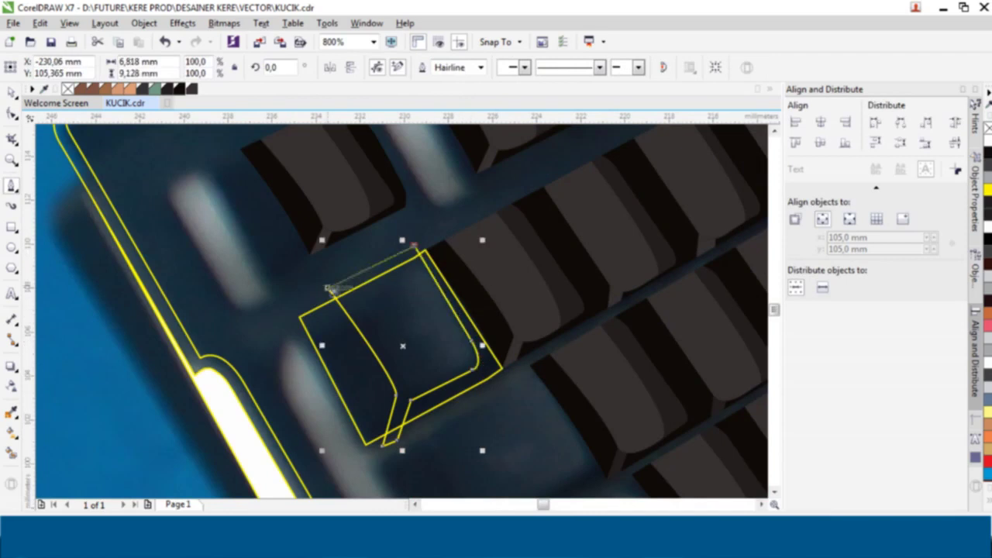
left_click(329, 288)
key("space")
scroll(453, 386, "up", 1)
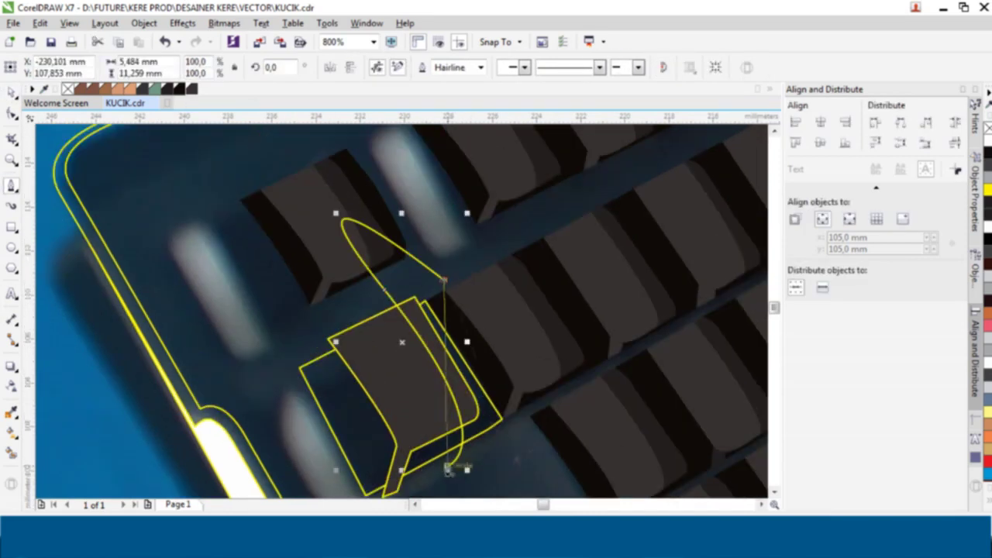
left_click(495, 415, "shift")
left_click(445, 68)
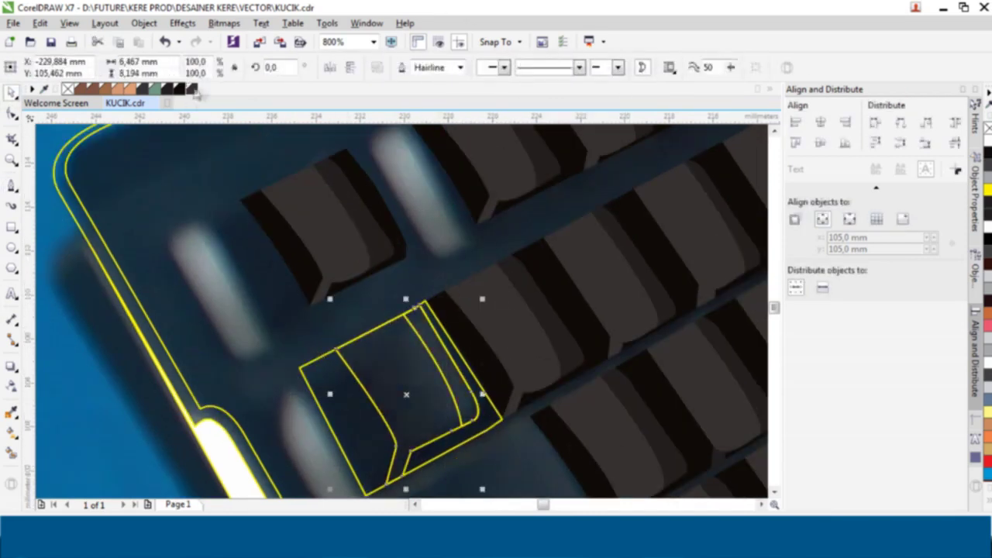
Step: Sample a colour from the drawing, then start the next key outline with a curved edge
key("i")
scroll(495, 407, "down", 1)
left_click(12, 186)
scroll(372, 256, "up", 1)
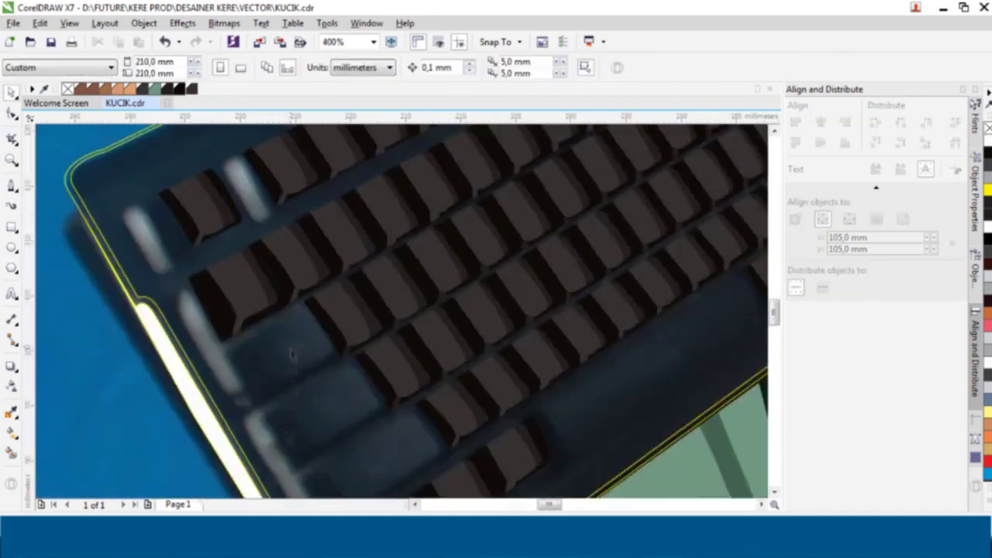
left_click(335, 172)
left_click_drag(400, 267, 377, 306)
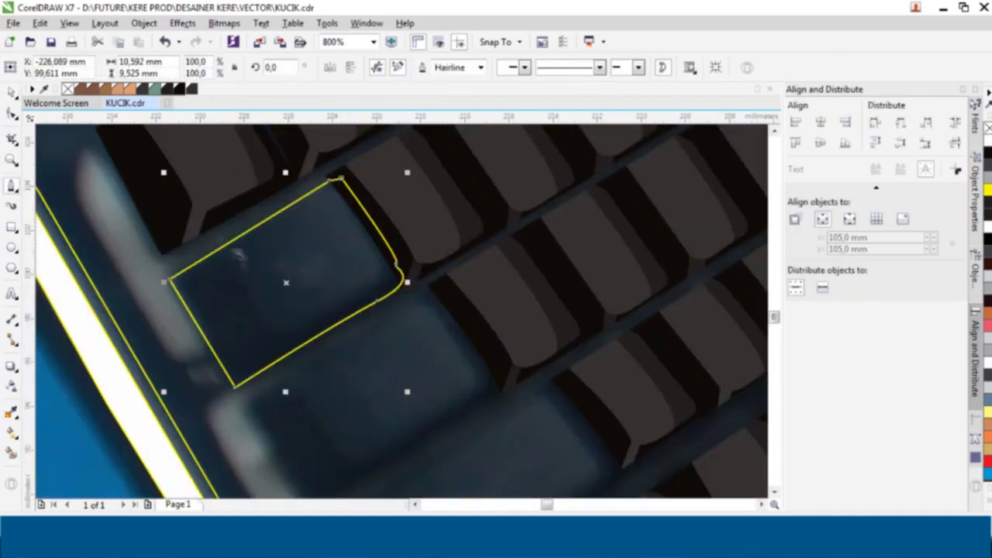
Step: Trace another keycap's curved inner edge, finish its outline and select the traced key
left_click(205, 240)
left_click_drag(263, 330, 248, 391)
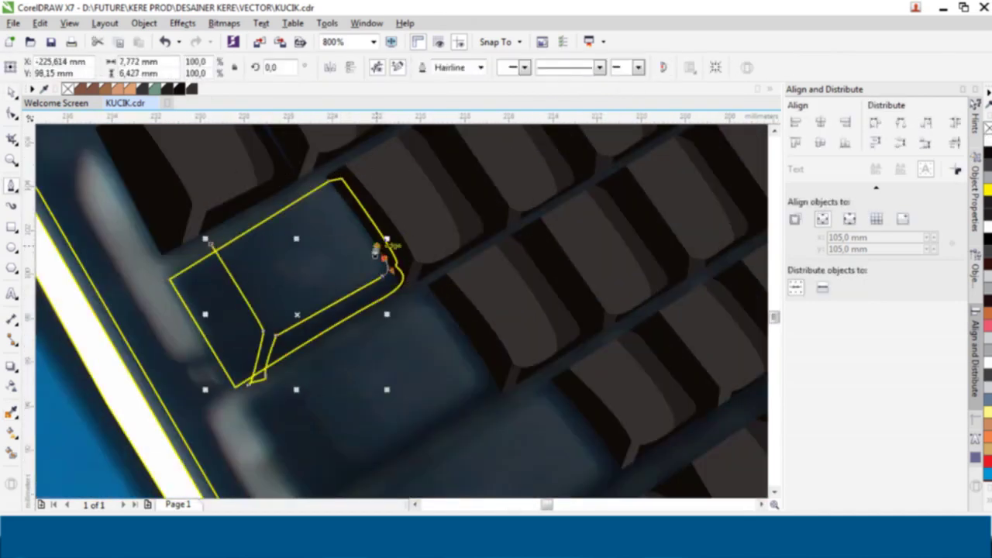
key("Escape")
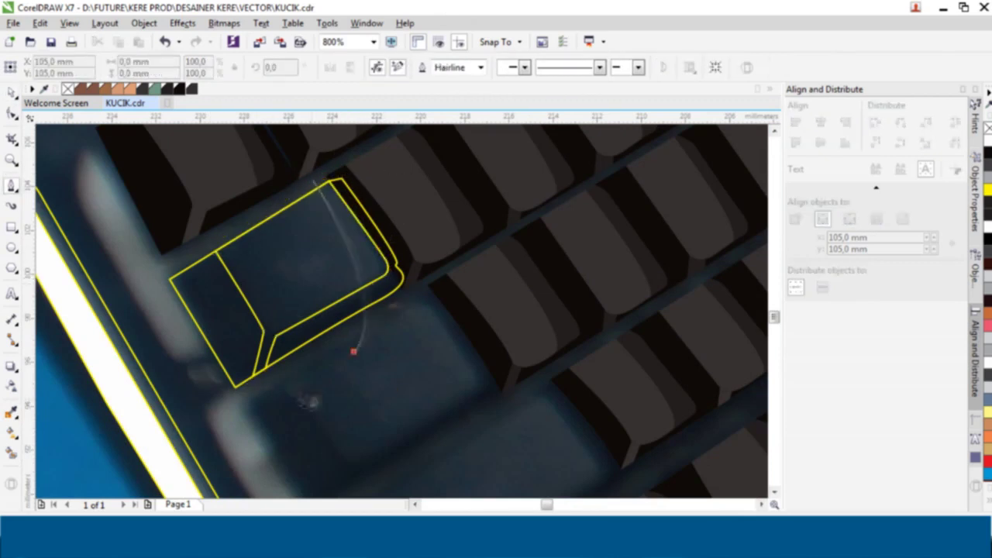
left_click(353, 351)
key("space")
left_click(425, 306)
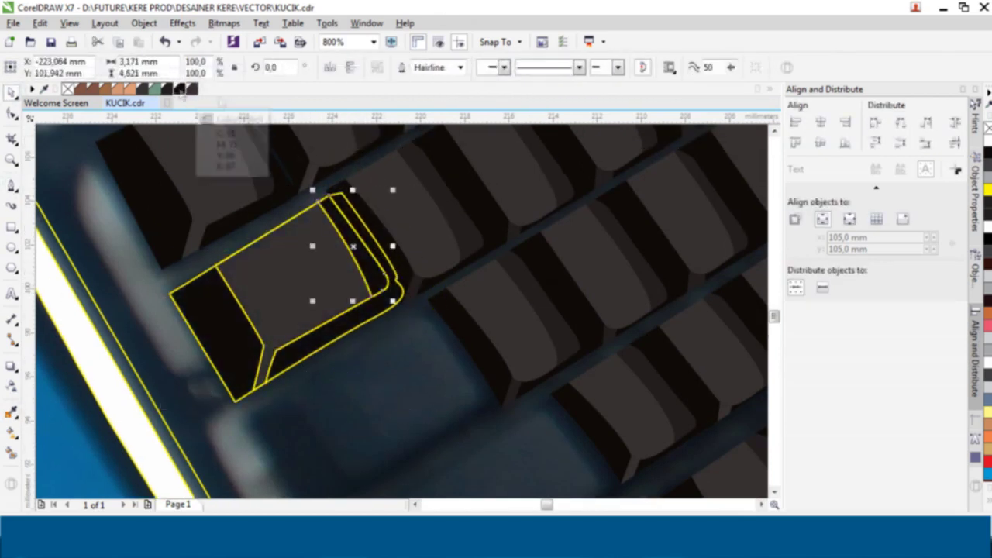
scroll(486, 295, "down", 1)
scroll(486, 291, "up", 1)
Step: Trace another key outline corner by corner and close it into a new key shape
key("space")
left_click(481, 183)
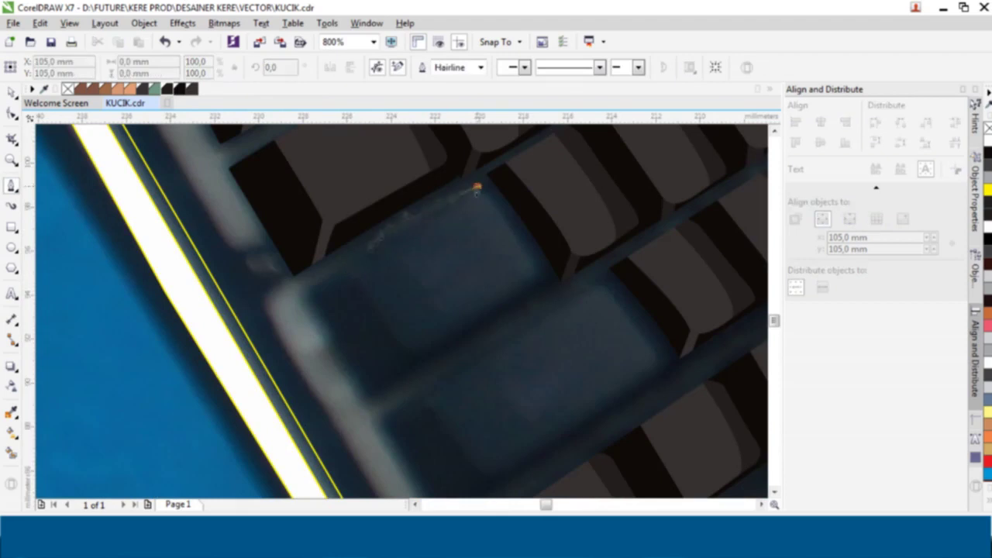
left_click(343, 264)
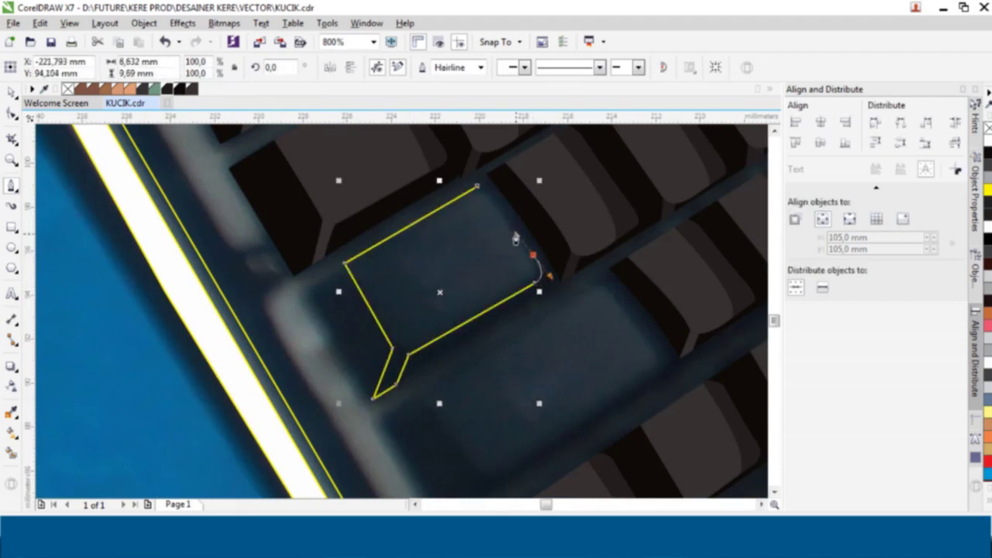
scroll(487, 194, "up", 3)
left_click(477, 186)
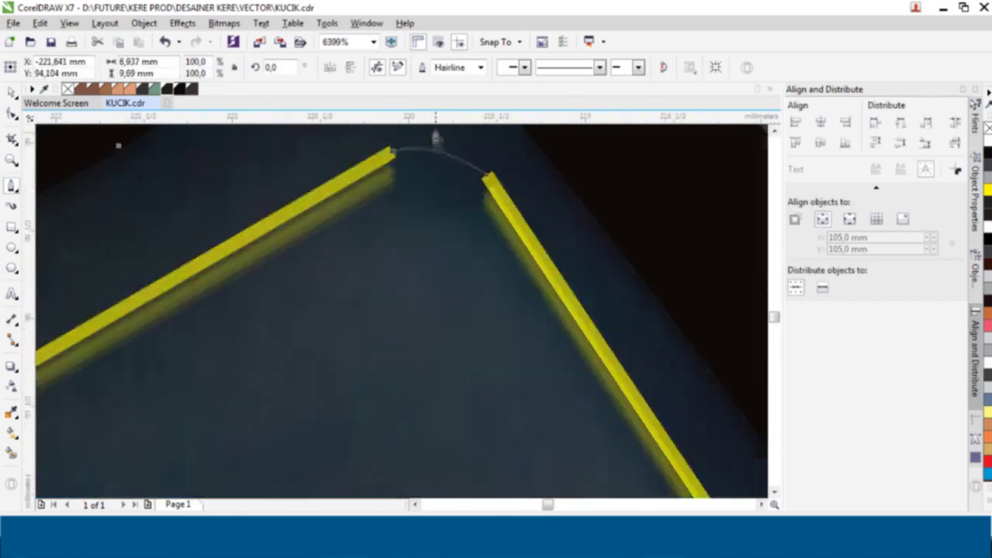
scroll(465, 310, "down", 3)
left_click(470, 348)
key("space")
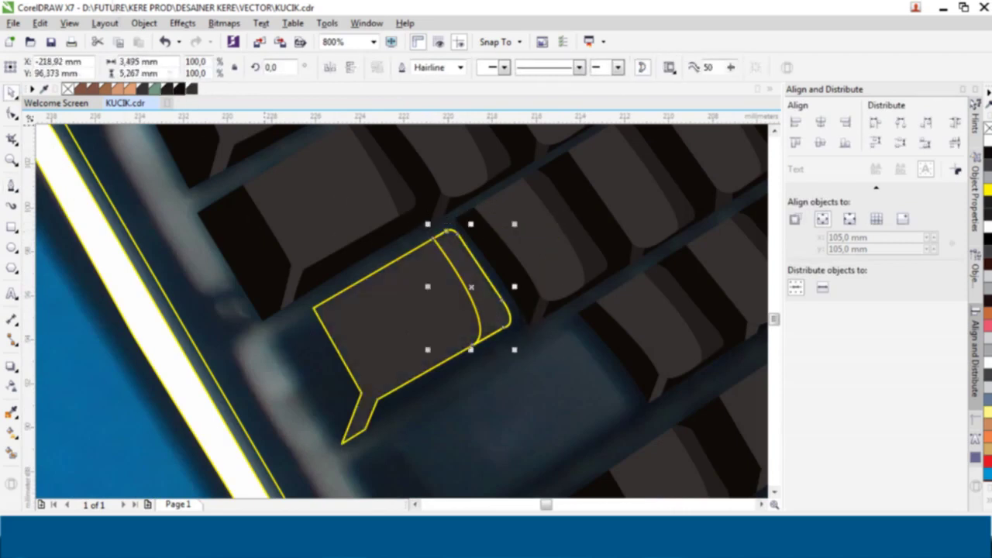
scroll(482, 313, "down", 3)
scroll(496, 222, "up", 3)
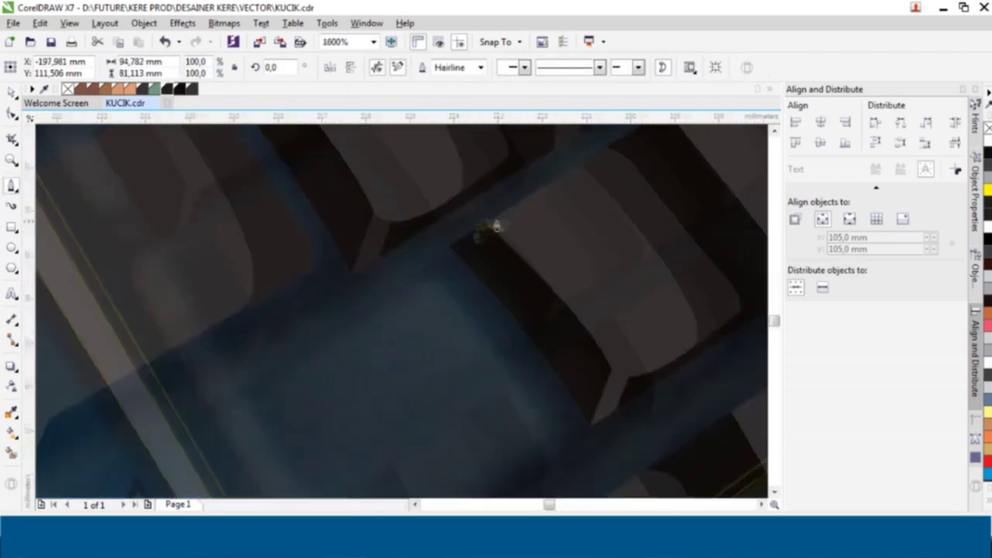
Step: Trace the next key outline with a curved corner, closing it at its starting node
key("space")
left_click(456, 244)
left_click(270, 357)
scroll(512, 313, "up", 2)
left_click_drag(508, 315, 483, 281)
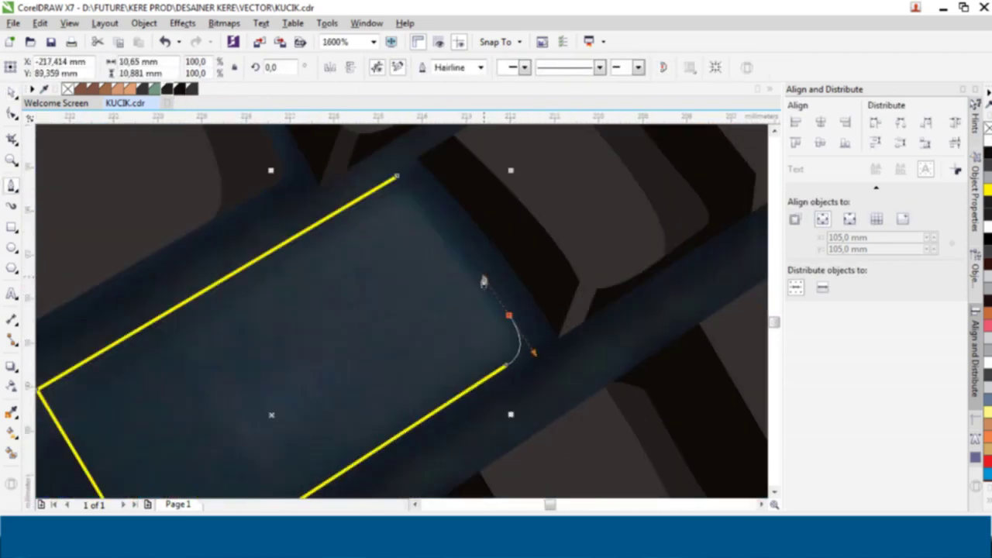
left_click(397, 178)
key("space")
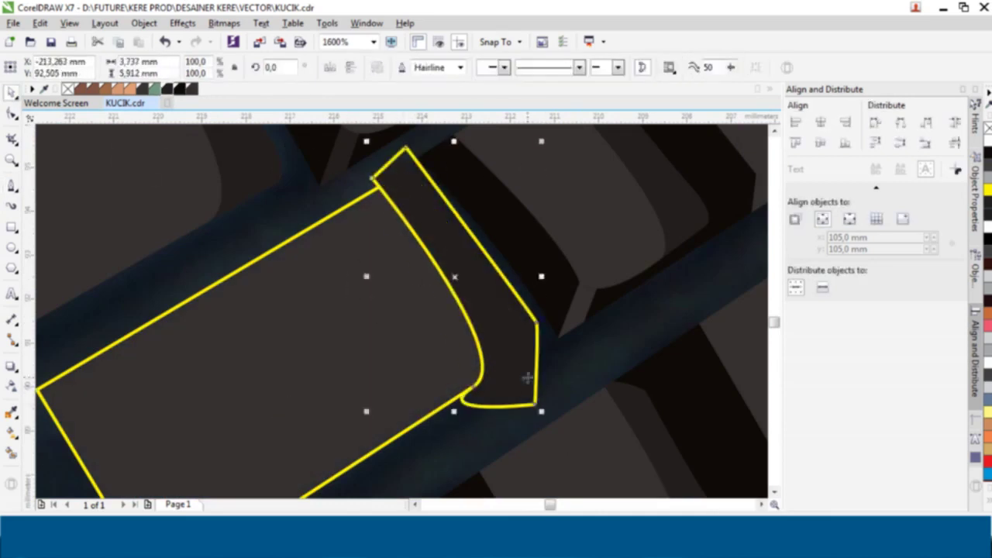
Step: Trace a bubble-shaped key with a small pointed tip and a rounded corner
key("space")
scroll(401, 288, "down", 1)
scroll(401, 288, "up", 1)
scroll(411, 248, "up", 1)
left_click(416, 232)
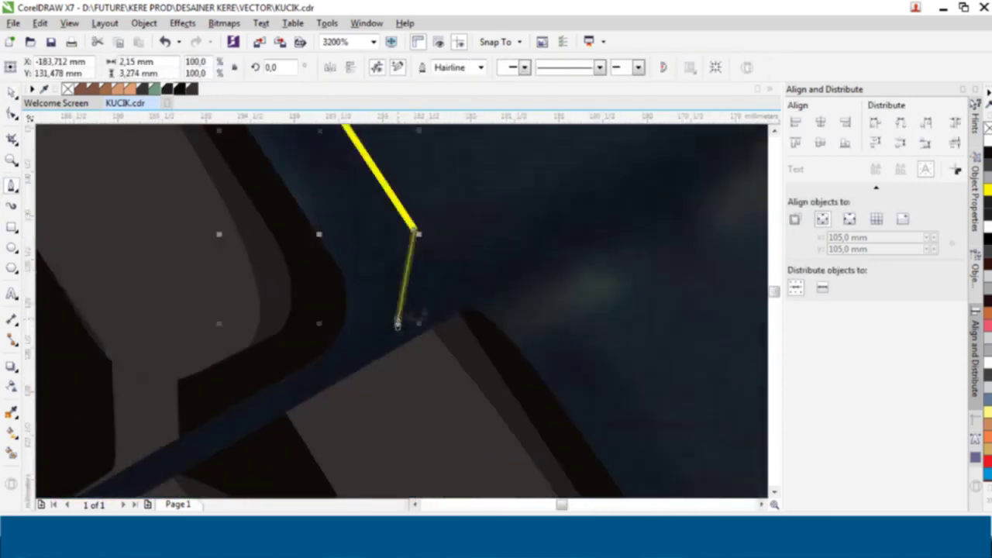
scroll(397, 324, "down", 2)
scroll(465, 295, "up", 1)
left_click(357, 383)
left_click(370, 347)
left_click(537, 263)
left_click_drag(547, 213, 525, 180)
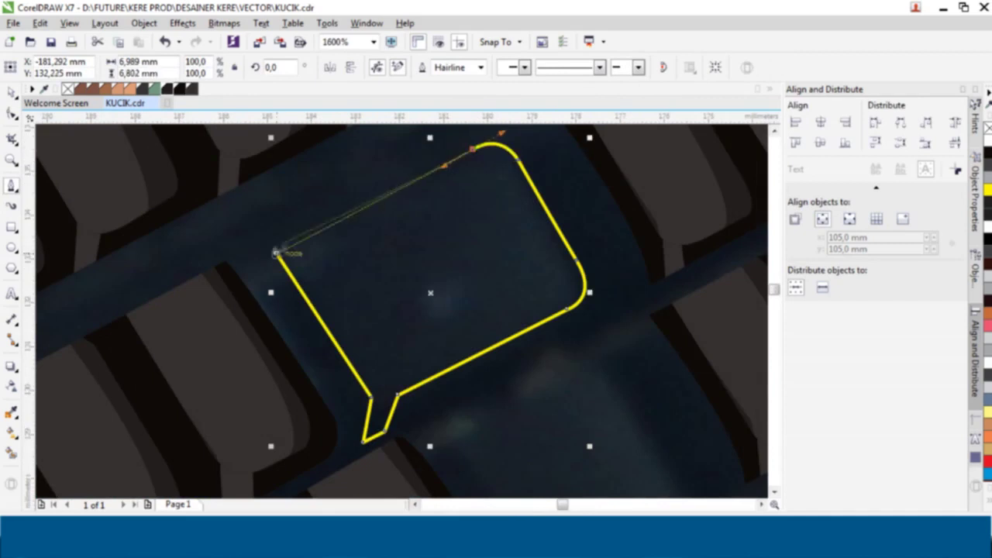
scroll(277, 252, "down", 2)
scroll(333, 205, "down", 1)
scroll(333, 206, "up", 2)
scroll(517, 166, "up", 1)
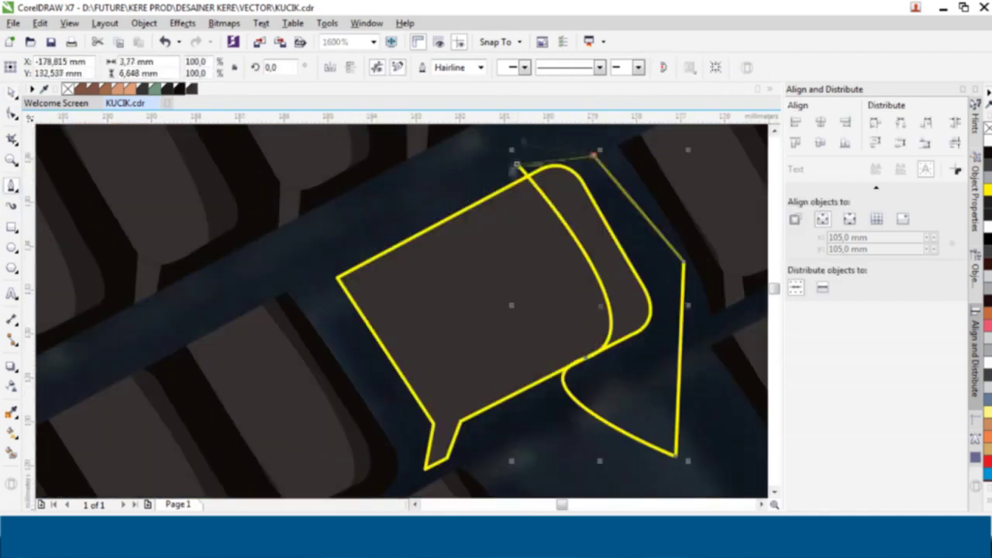
scroll(465, 232, "down", 2)
scroll(387, 310, "down", 2)
Step: Start tracing a key beside the FANTECH logo, bending the outline around its rounded corner
scroll(393, 357, "down", 1)
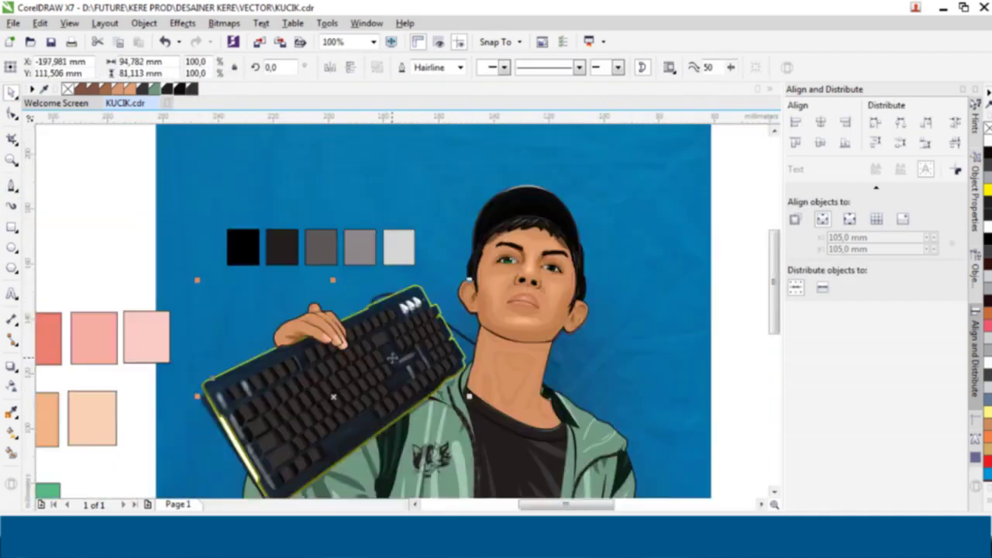
scroll(393, 358, "up", 4)
left_click(354, 281)
left_click_drag(491, 458, 527, 434)
scroll(491, 458, "up", 1)
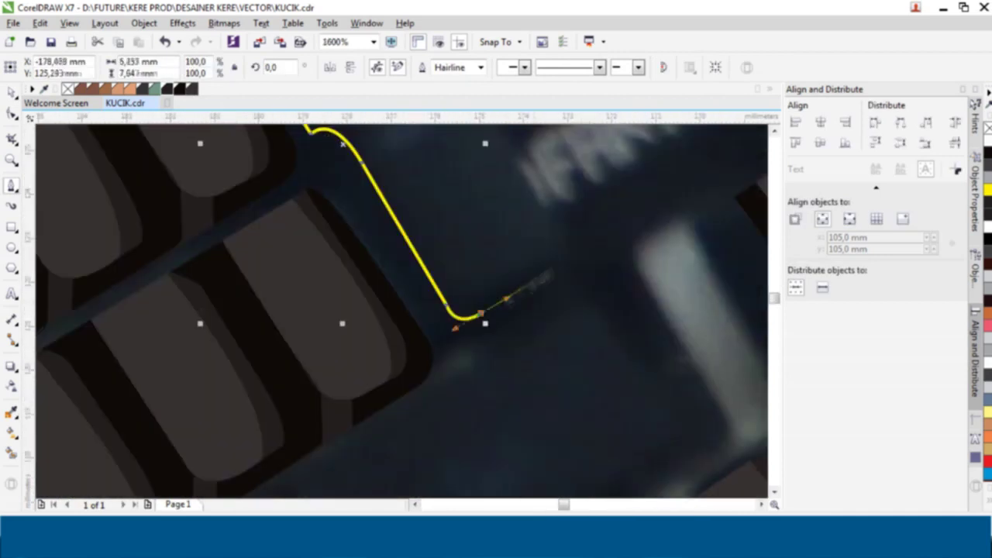
scroll(454, 374, "down", 1)
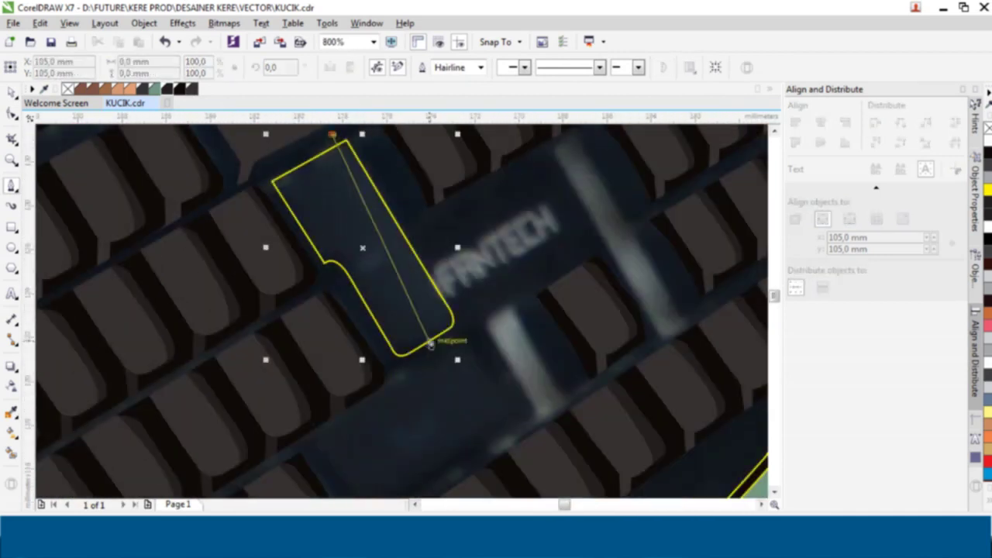
scroll(373, 255, "down", 1)
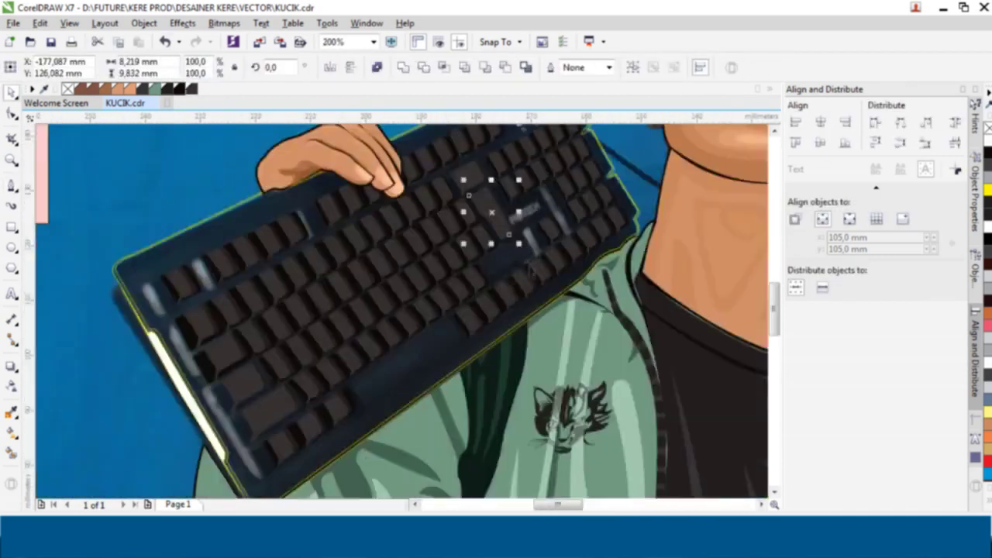
scroll(373, 255, "up", 1)
scroll(373, 255, "down", 2)
scroll(410, 299, "up", 3)
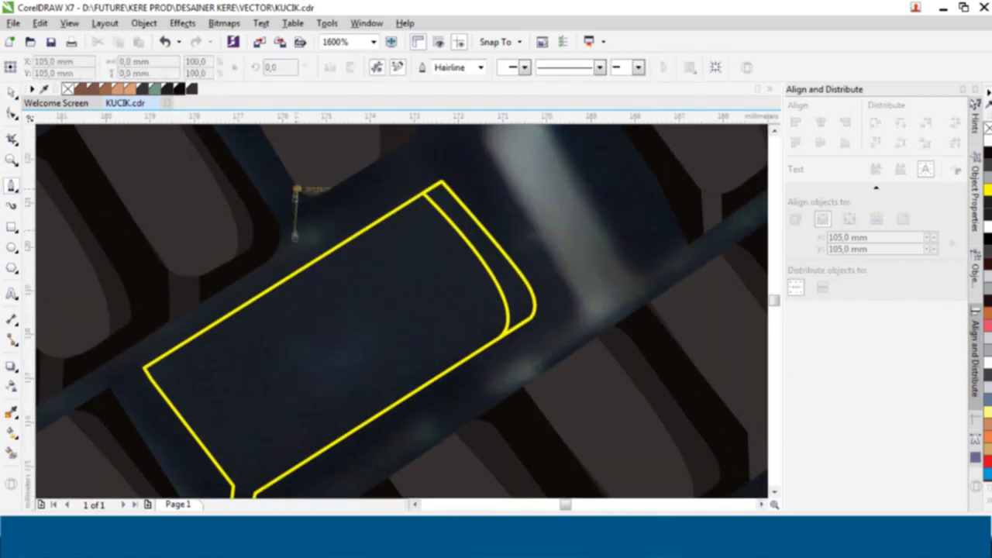
Step: Draw a small V-shaped path on the keyboard
left_click(295, 192)
left_click(293, 230)
left_click(311, 217)
double_click(314, 199)
scroll(468, 255, "down", 1)
scroll(468, 255, "down", 1)
key("space")
scroll(467, 255, "down", 2)
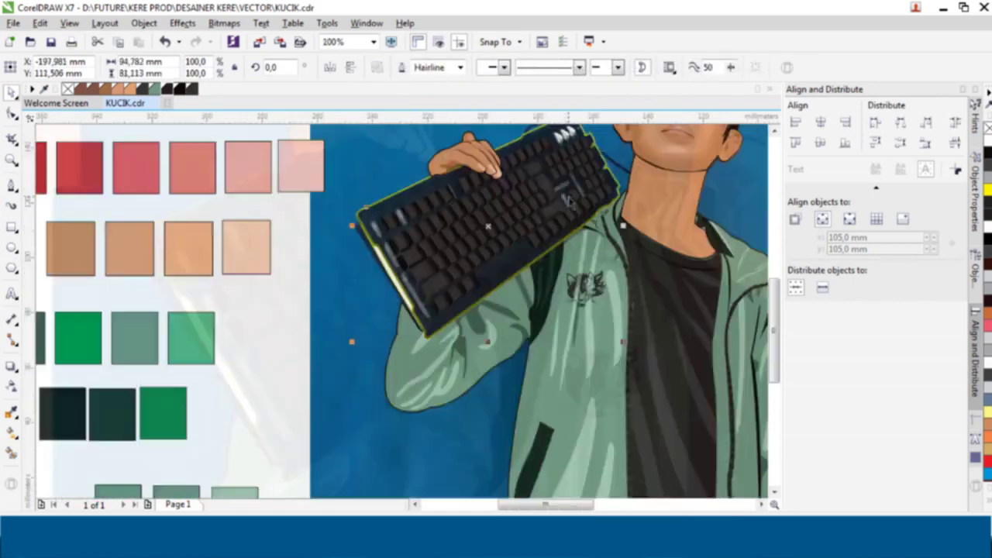
scroll(326, 221, "up", 2)
Step: Select small outline objects on the keyboard to inspect them
left_click(225, 317)
scroll(233, 318, "up", 2)
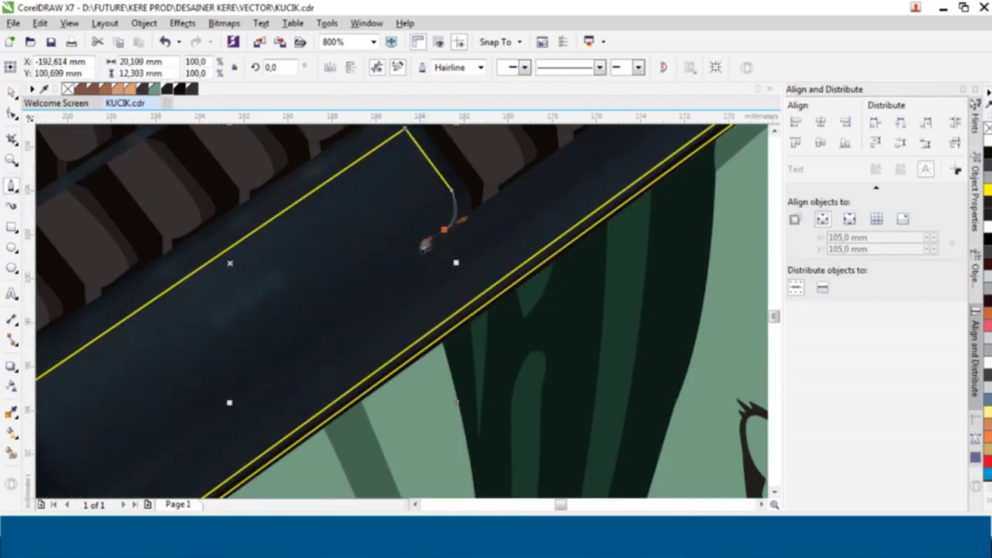
scroll(247, 333, "down", 1)
scroll(252, 337, "up", 2)
scroll(233, 317, "down", 2)
key("space")
left_click(214, 299)
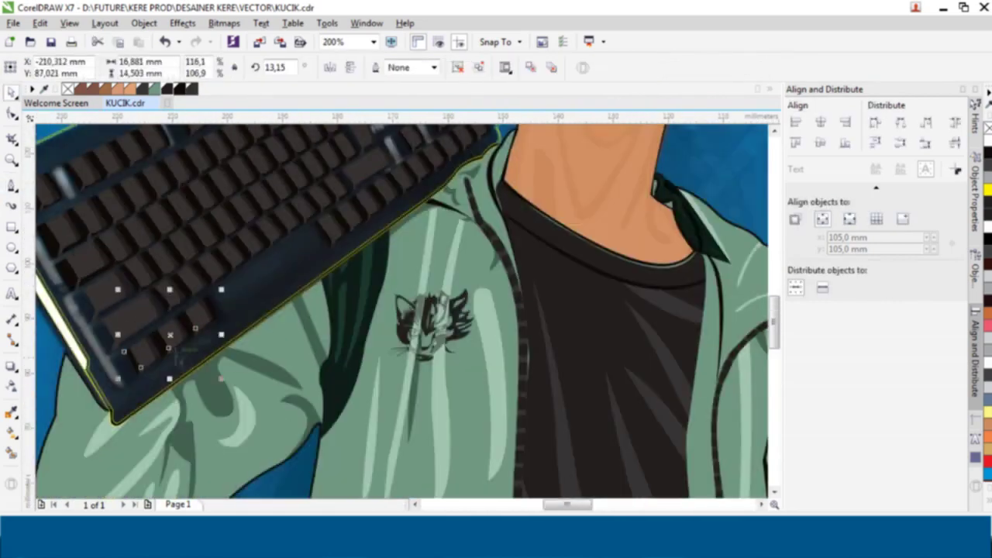
scroll(213, 299, "up", 1)
scroll(147, 331, "down", 1)
scroll(297, 463, "up", 1)
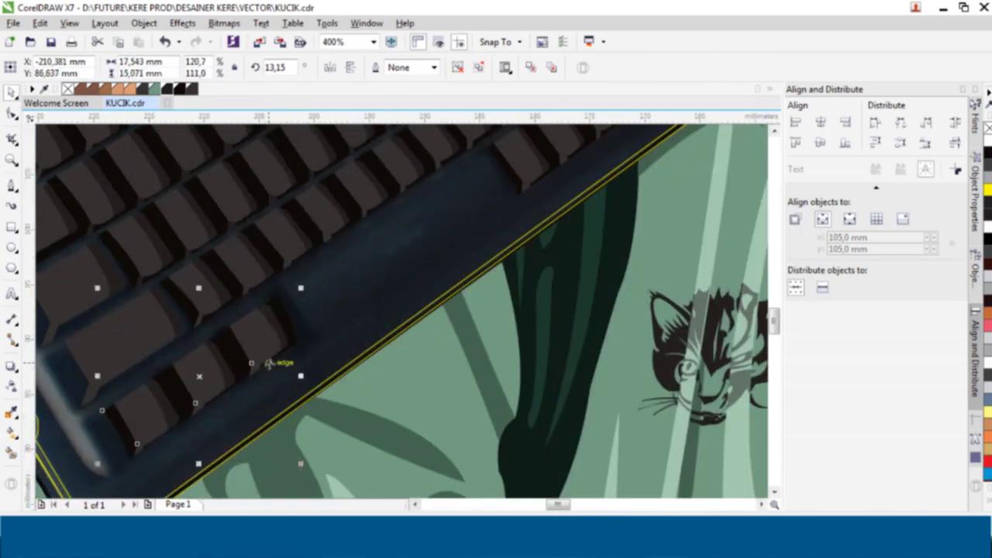
Step: Draw a closed thin parallelogram over the keyboard
left_click(277, 293)
left_click(488, 150)
left_click(504, 195)
left_click(310, 336)
left_click(277, 292)
scroll(288, 303, "down", 2)
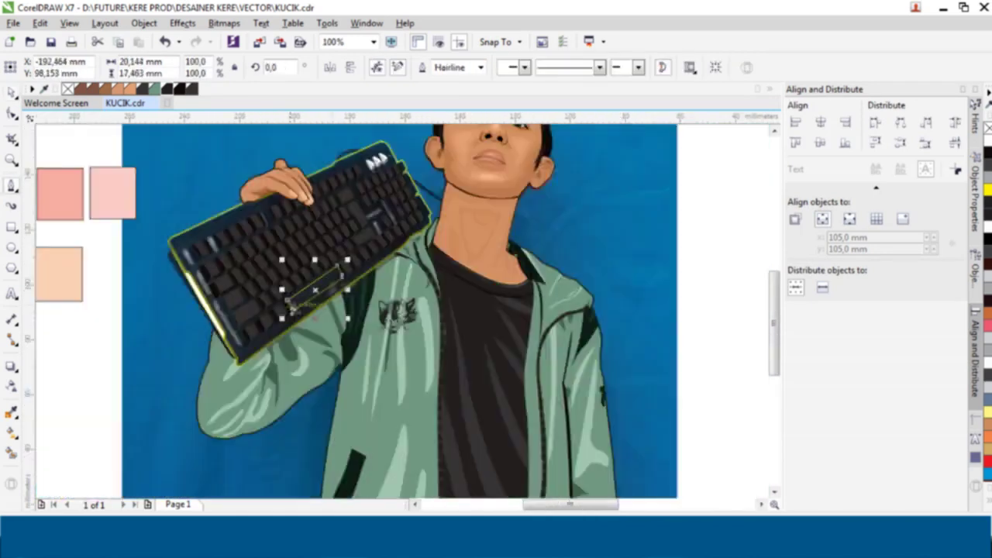
scroll(293, 307, "up", 2)
Step: Select the long keyboard bar object, preparing to rotate it
left_click(364, 232)
left_click(365, 233)
scroll(410, 406, "down", 1)
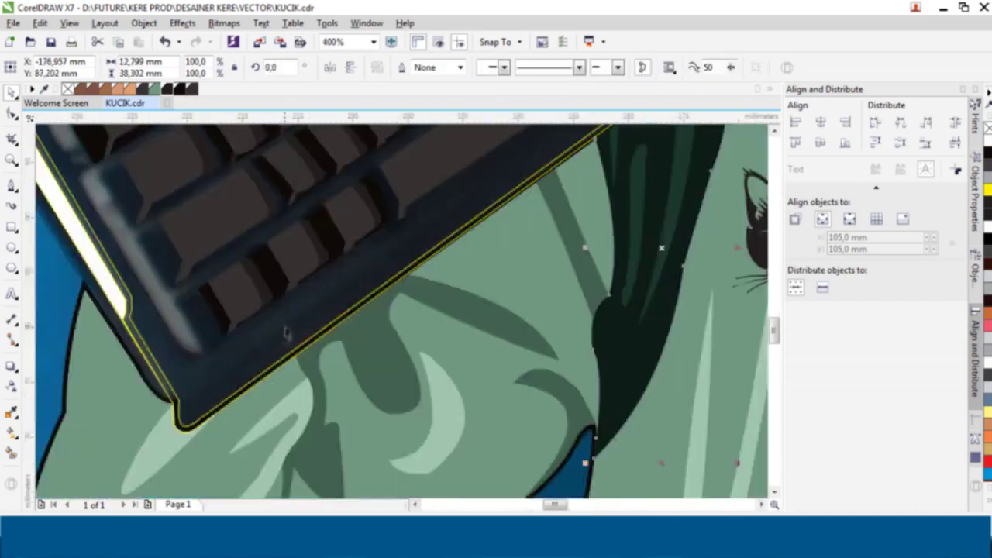
scroll(232, 310, "up", 1)
Step: Draw a line along the bright highlight strip and open the rounded shape's object options
left_click(186, 215)
left_click(262, 338)
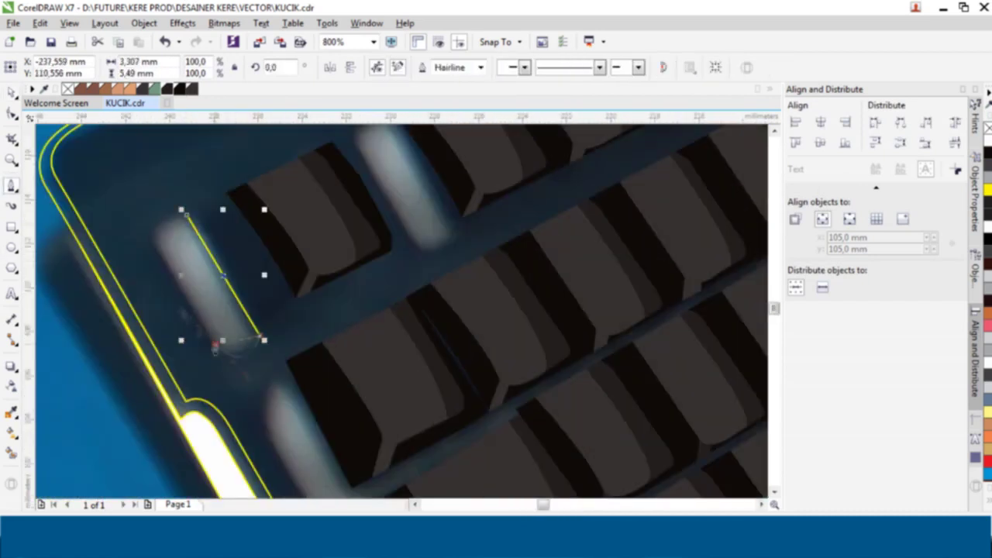
scroll(198, 321, "down", 1)
scroll(198, 321, "up", 2)
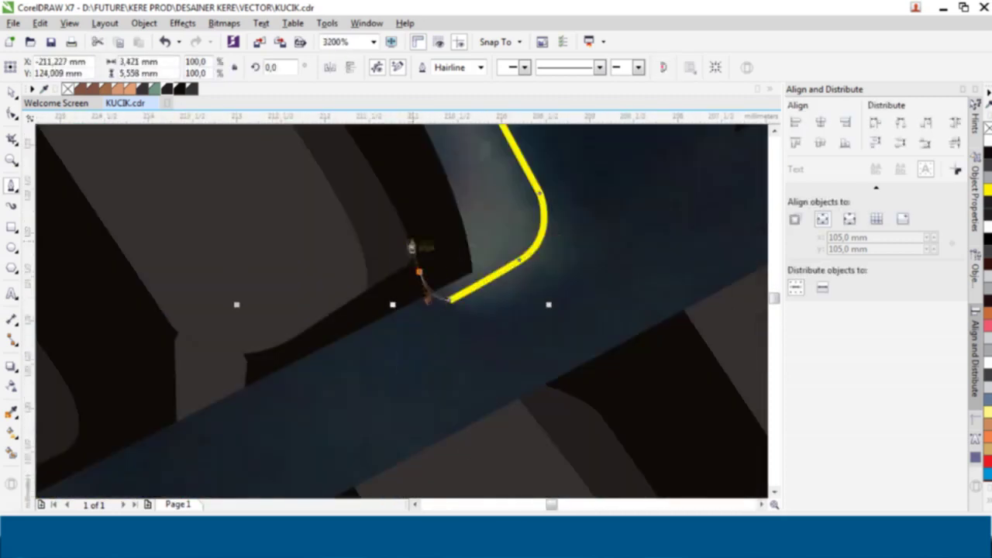
right_click(432, 158)
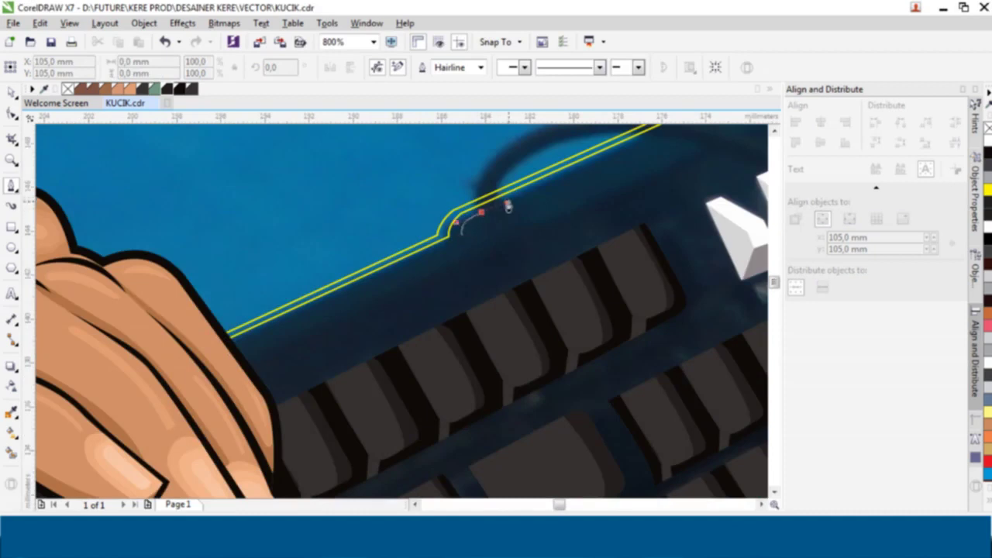
Step: Zoom in and select the thin arc curves along the keyboard's top rim
scroll(508, 205, "up", 1)
left_click(434, 207)
scroll(608, 134, "up", 1)
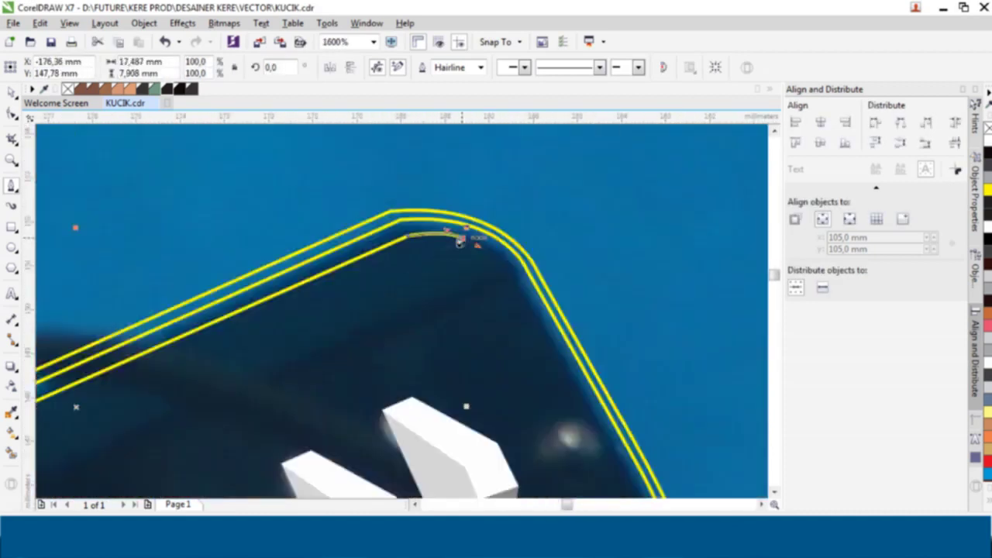
scroll(460, 232, "down", 2)
scroll(293, 344, "up", 1)
scroll(293, 345, "down", 1)
scroll(503, 201, "up", 1)
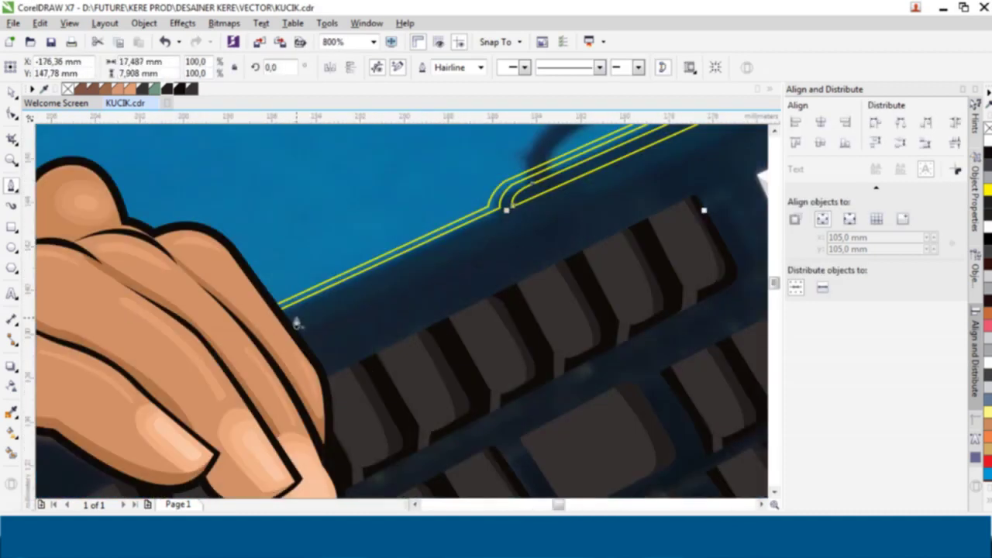
left_click(392, 271)
scroll(300, 330, "down", 3)
scroll(232, 233, "up", 2)
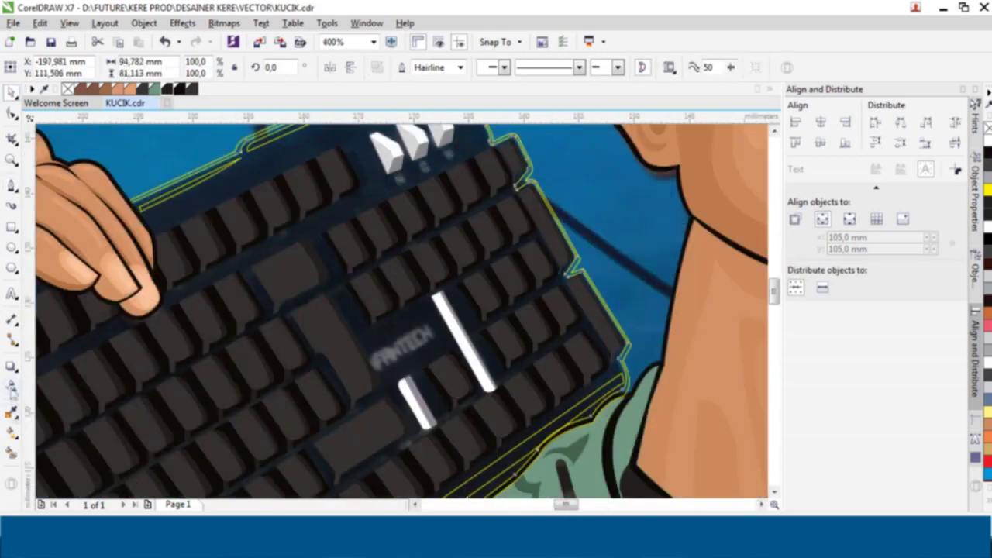
key("i")
scroll(232, 201, "up", 1)
scroll(232, 194, "up", 2)
scroll(232, 194, "down", 3)
scroll(491, 271, "up", 2)
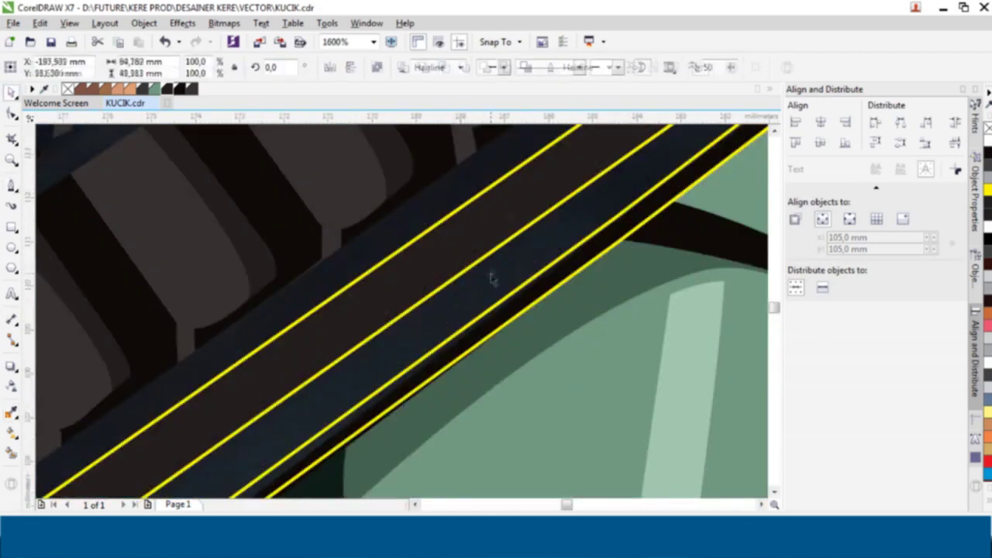
scroll(491, 271, "down", 2)
scroll(271, 255, "up", 1)
scroll(305, 276, "down", 4)
Step: Select and deselect a keyboard shape while zooming to its lower-left corner
key("space")
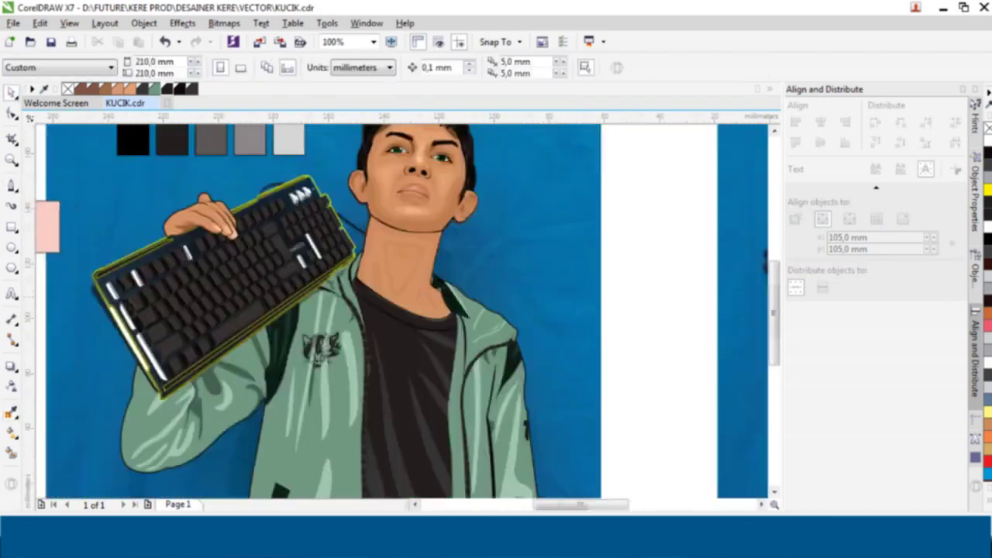
left_click(175, 240)
scroll(175, 240, "up", 2)
scroll(175, 240, "up", 1)
scroll(176, 240, "up", 2)
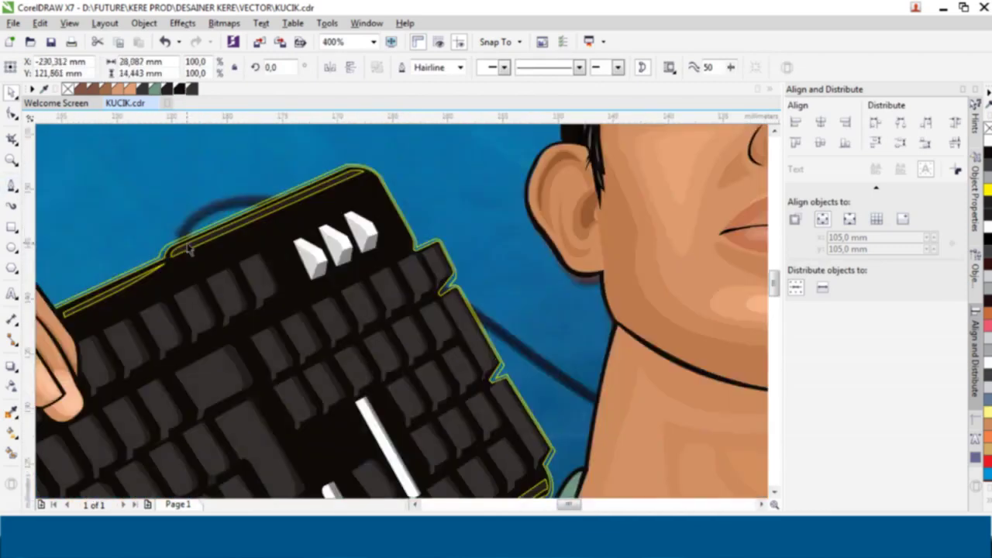
scroll(326, 255, "down", 2)
left_click(697, 271)
scroll(199, 335, "up", 2)
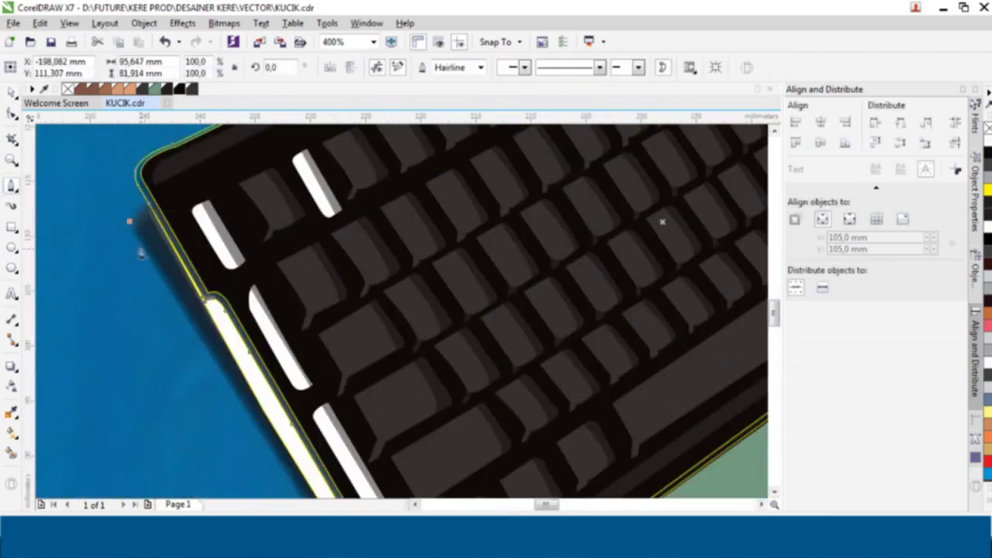
scroll(416, 453, "up", 1)
scroll(411, 452, "down", 3)
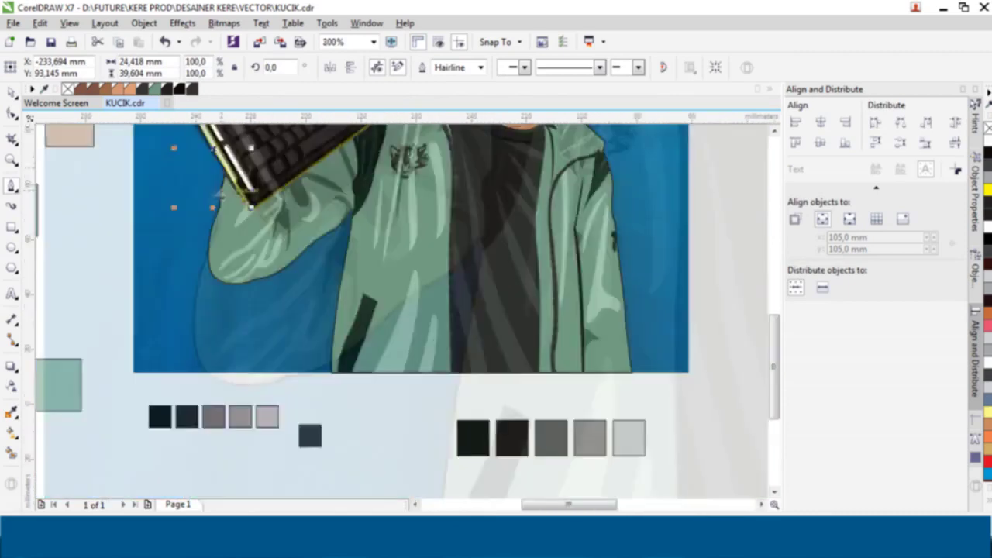
key("space")
scroll(250, 410, "up", 2)
scroll(250, 411, "down", 2)
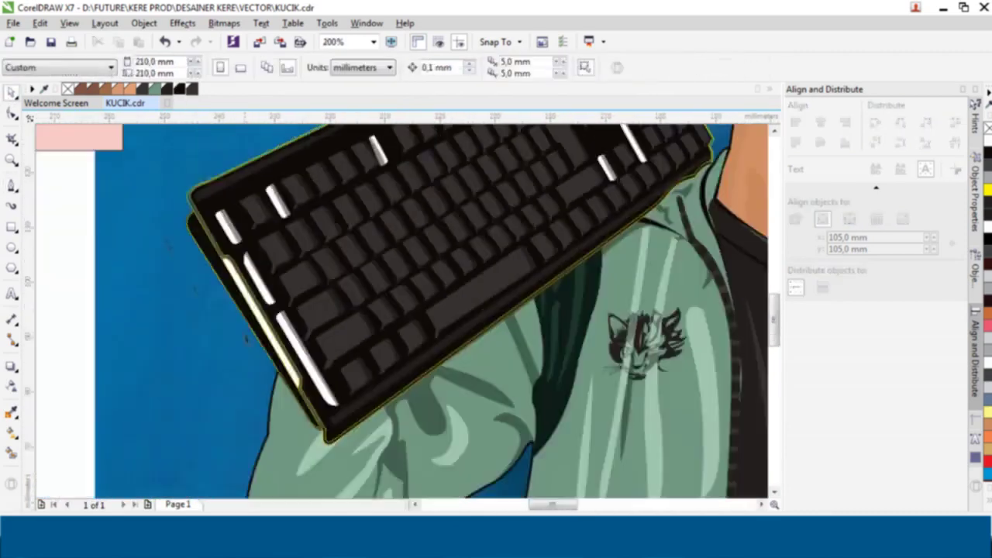
scroll(555, 272, "up", 3)
scroll(98, 327, "down", 2)
scroll(153, 316, "up", 1)
scroll(152, 317, "up", 2)
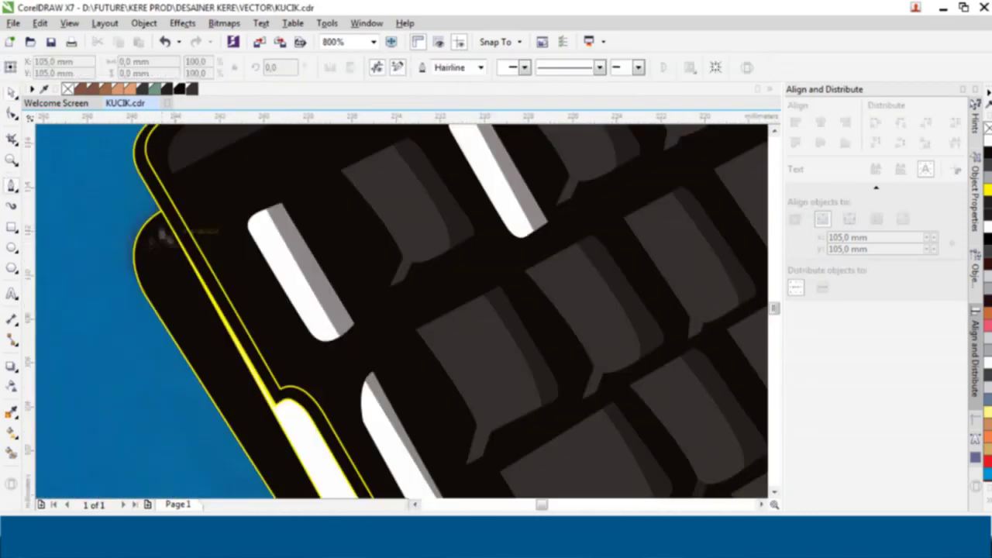
Step: Draw a short Bezier curve along the keyboard's lower-left corner edge
left_click(159, 221)
left_click(179, 322)
scroll(159, 272, "down", 1)
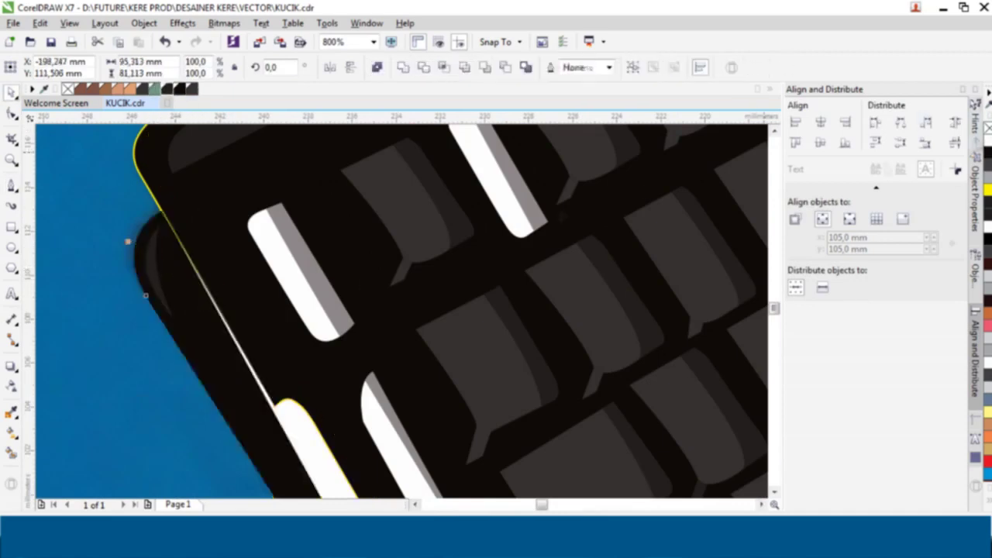
key("space")
scroll(148, 258, "up", 2)
scroll(148, 258, "down", 3)
scroll(149, 251, "down", 1)
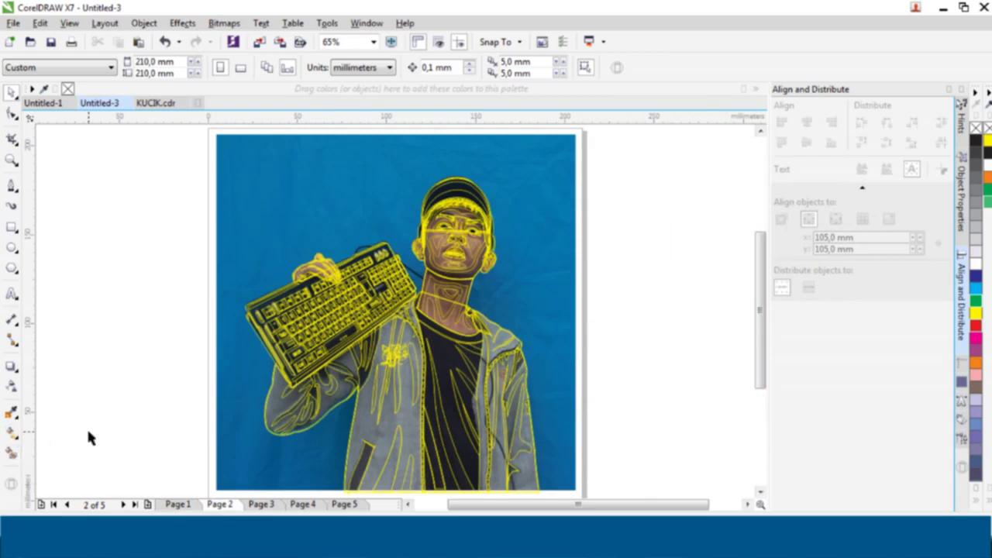
Step: Go to Page 3 of Untitled-3 and select the coloured portrait bitmap
left_click(261, 504)
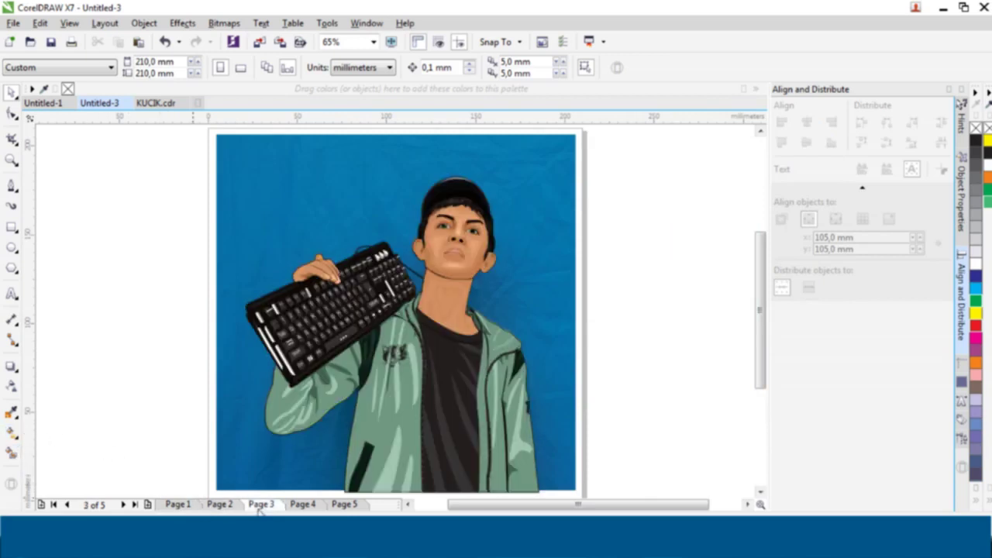
left_click(293, 180)
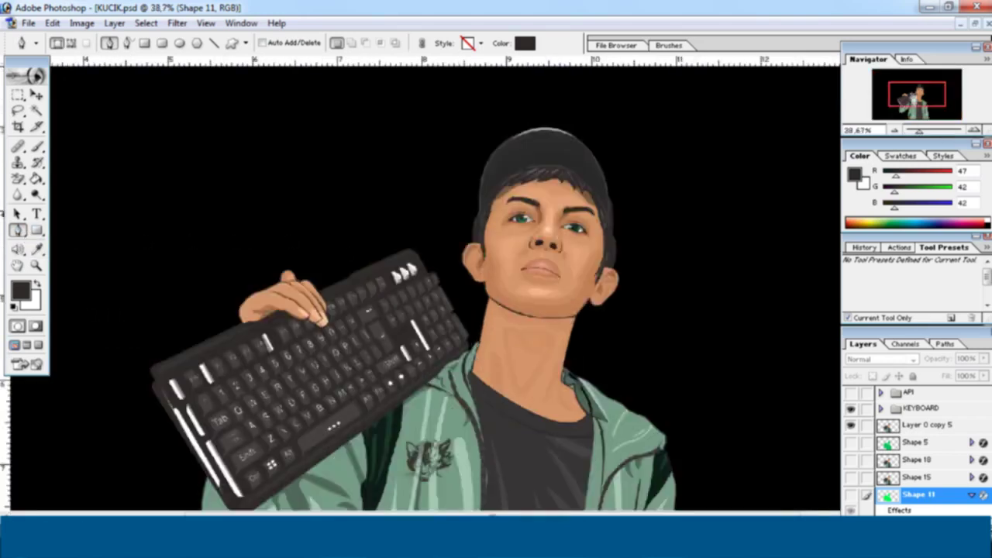
Step: Draw a dark Pen-tool flame shape rising beside the portrait's right shoulder
left_click_drag(908, 130, 918, 130)
left_click(535, 208)
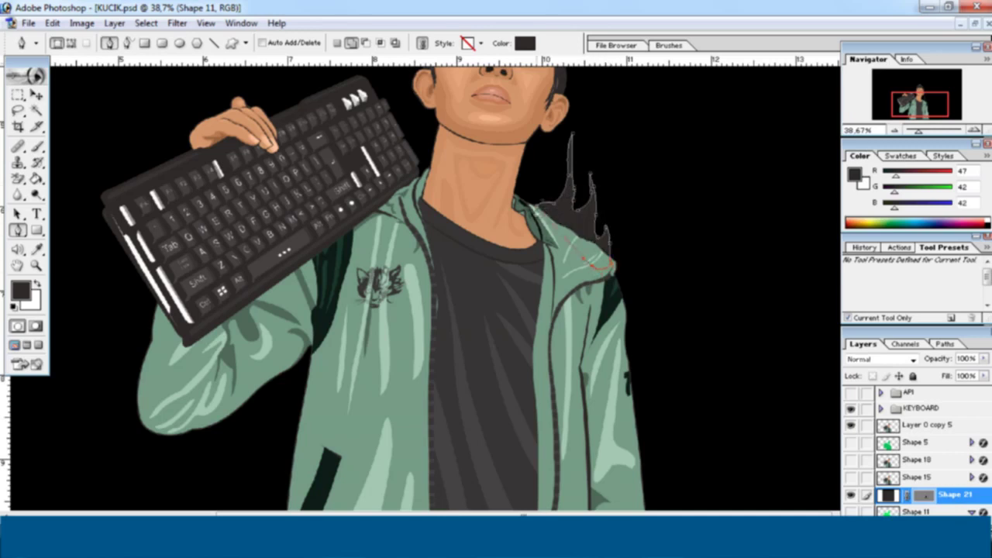
scroll(642, 367, "down", 2)
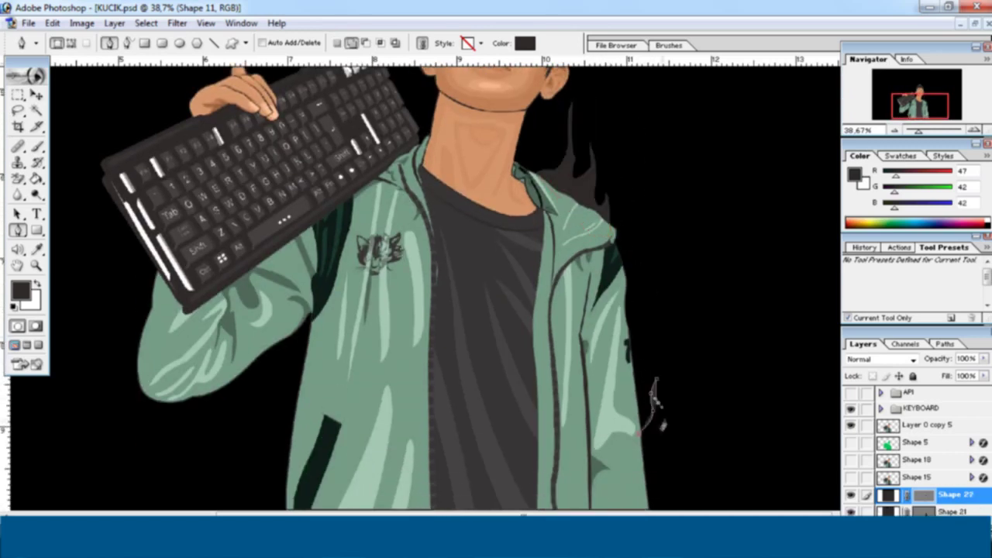
scroll(452, 181, "up", 5)
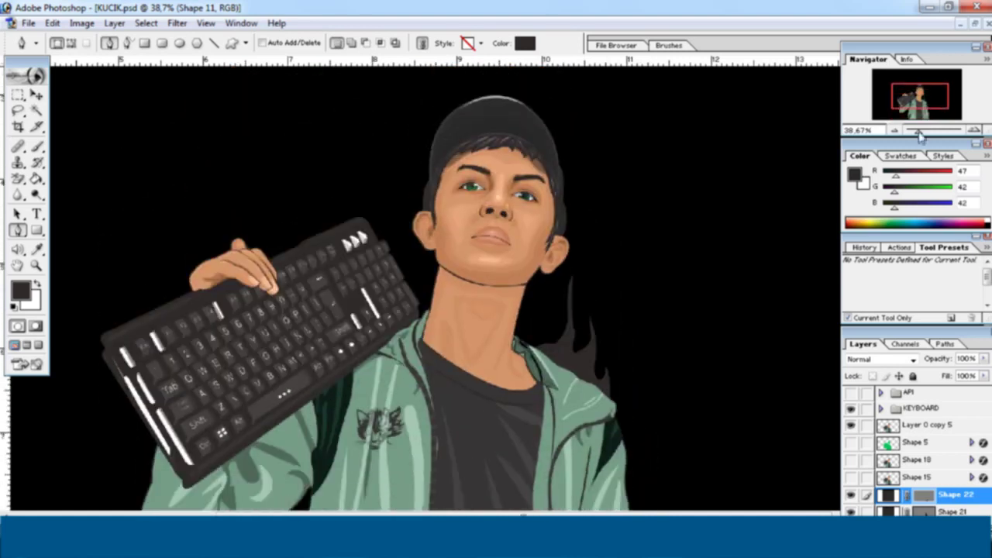
left_click_drag(920, 136, 906, 136)
Step: Give the Shape 21 flame layer a light green fill
double_click(955, 494)
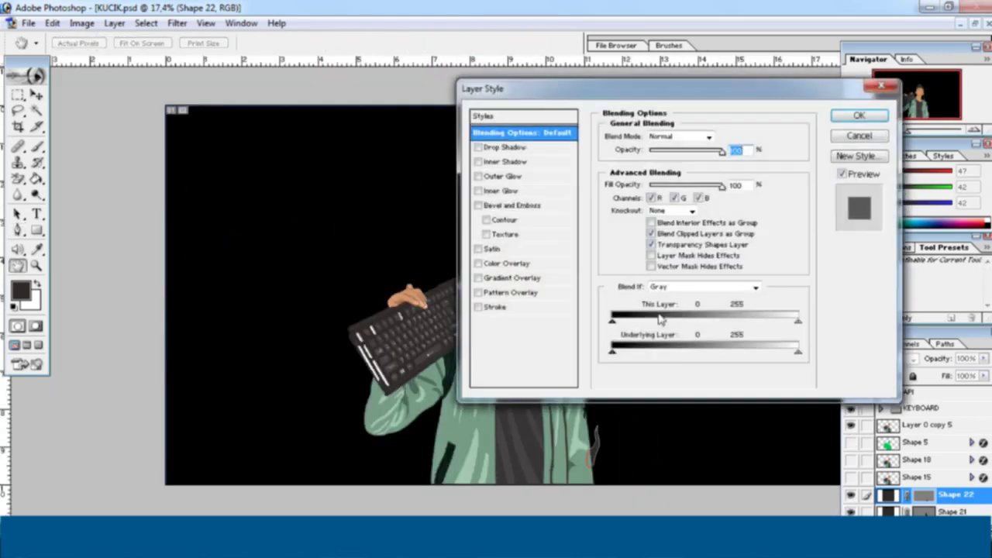
key("Escape")
double_click(954, 512)
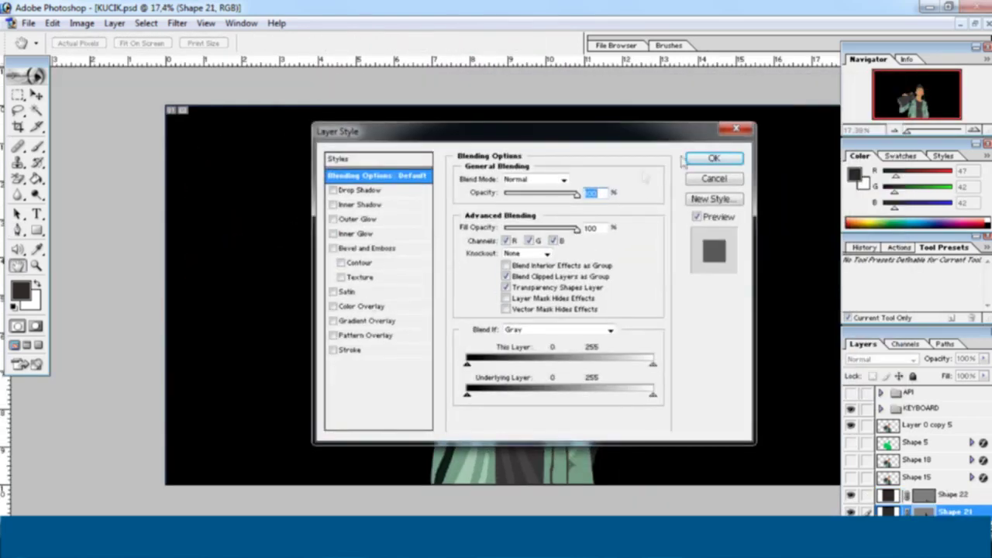
key("Escape")
double_click(887, 512)
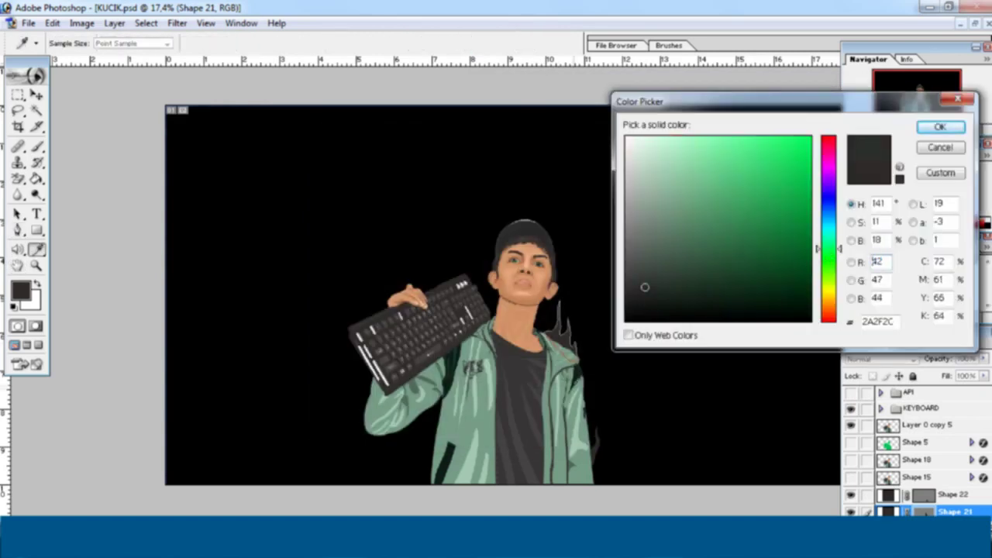
left_click(937, 128)
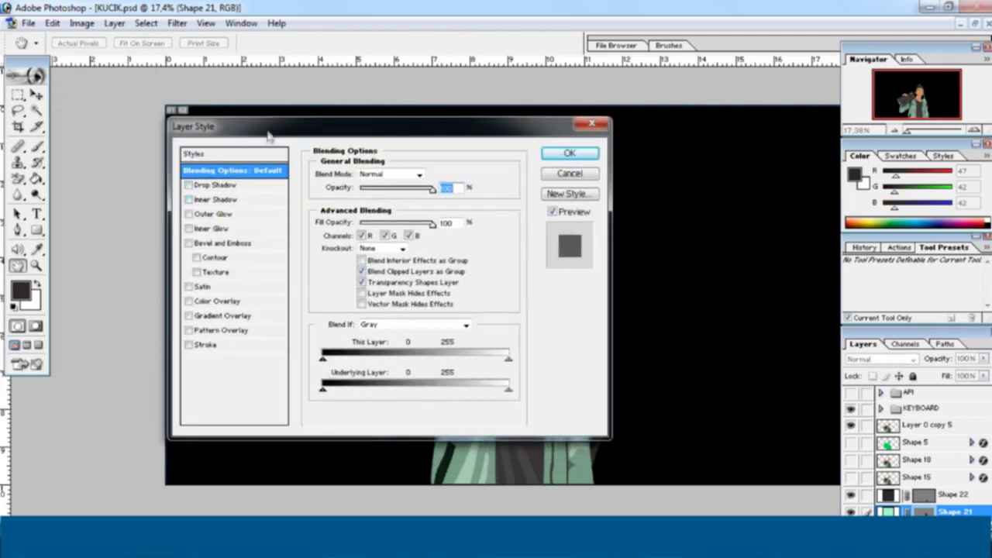
Step: Add a dark-green outer glow, size 68 and range 23, to the flame
left_click_drag(267, 134, 176, 140)
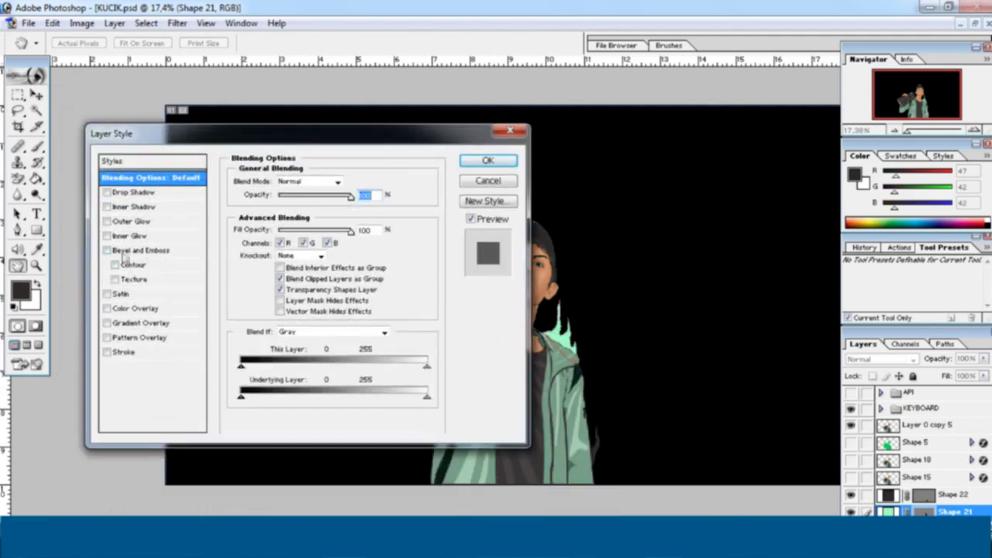
left_click(129, 236)
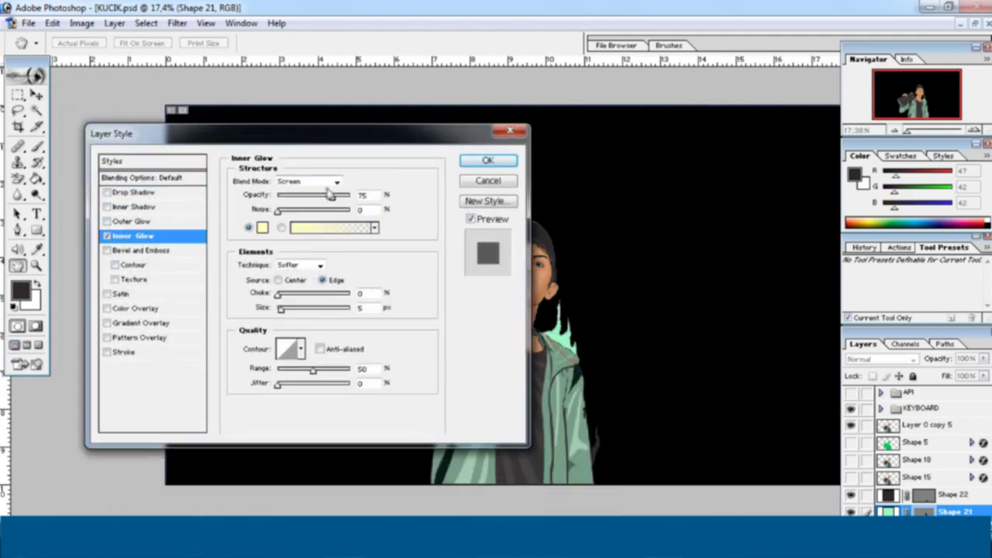
left_click(258, 224)
left_click(579, 372)
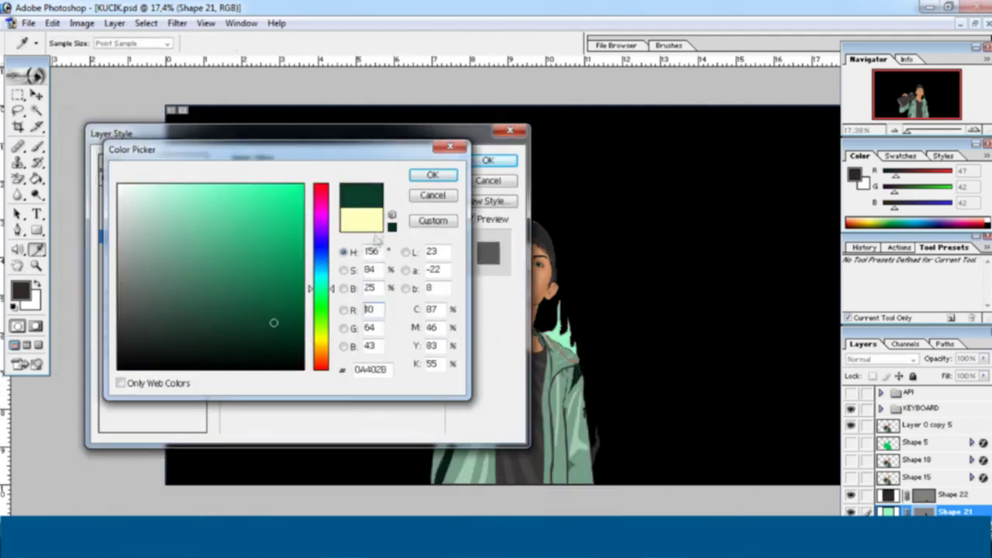
key("Return")
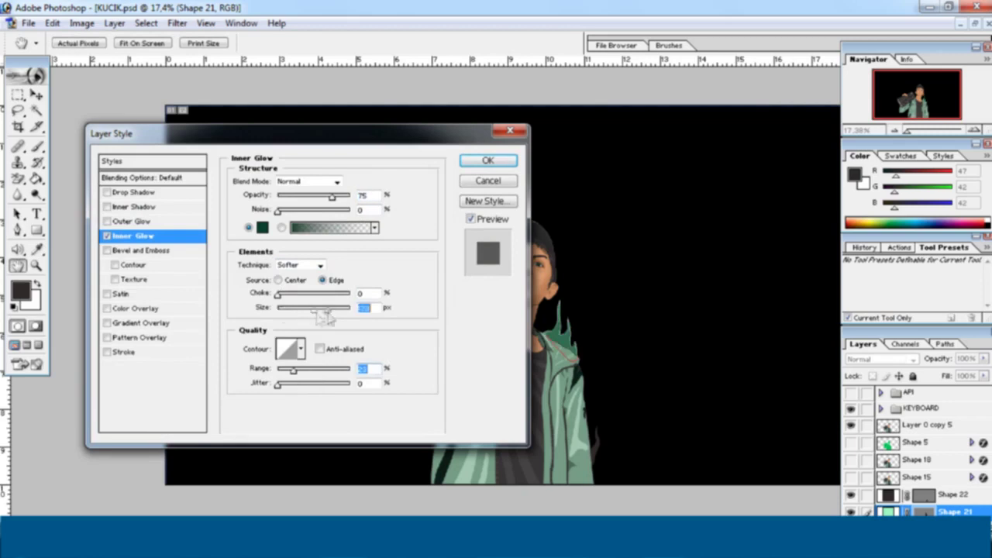
left_click(107, 235)
left_click(132, 221)
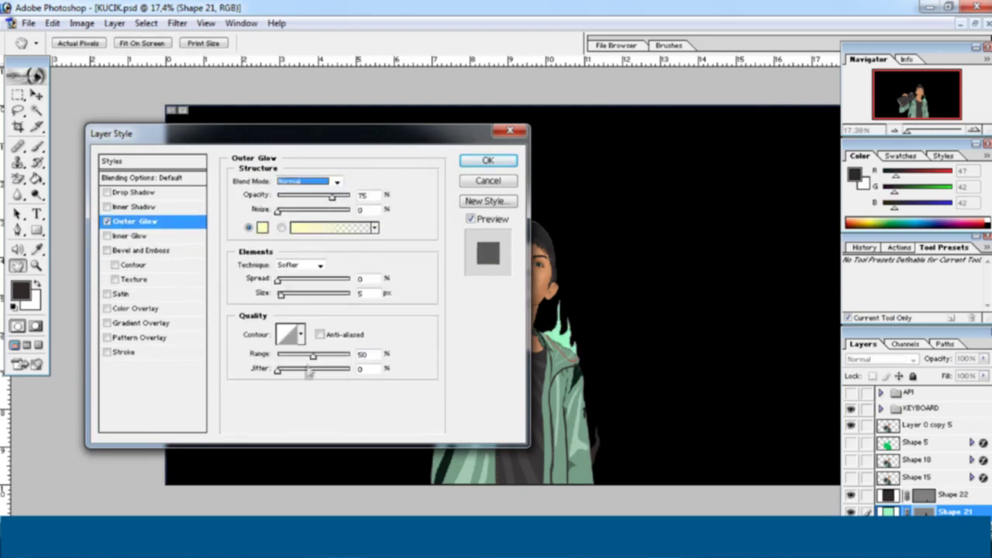
left_click(262, 227)
left_click(581, 372)
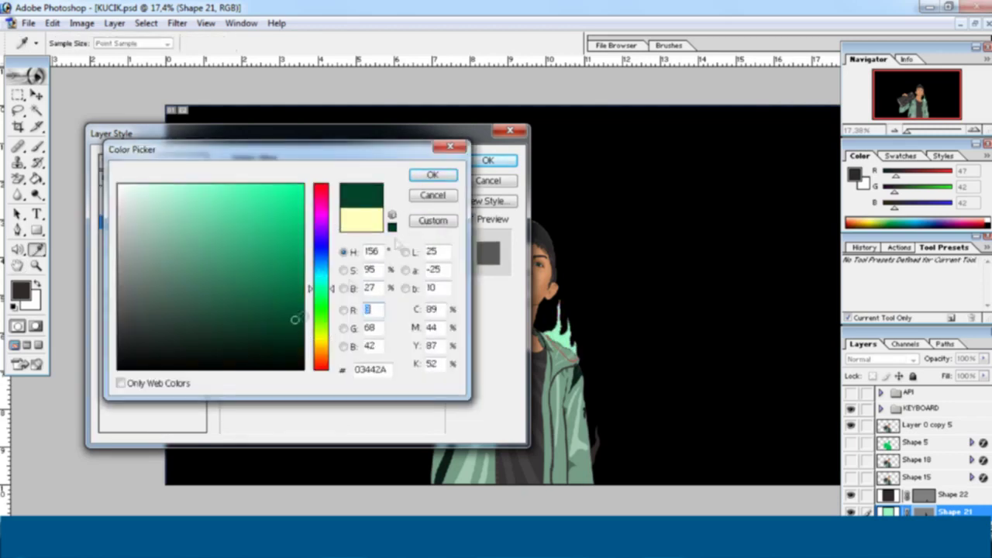
key("Return")
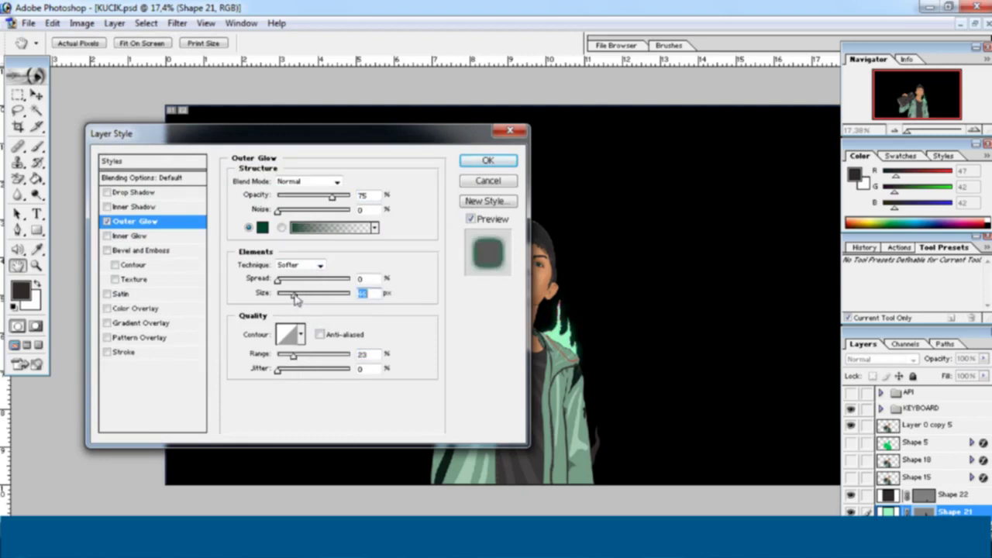
left_click(301, 283)
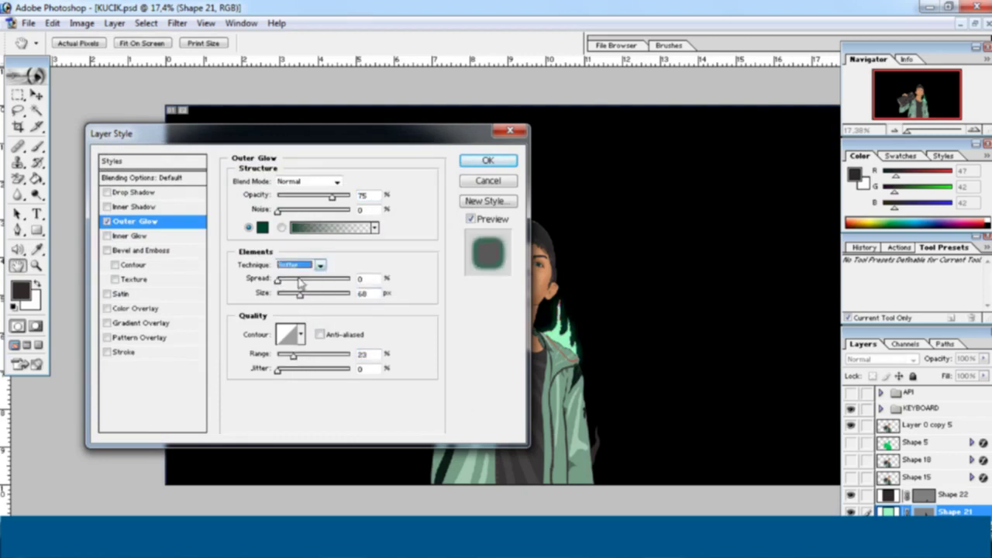
left_click(487, 160)
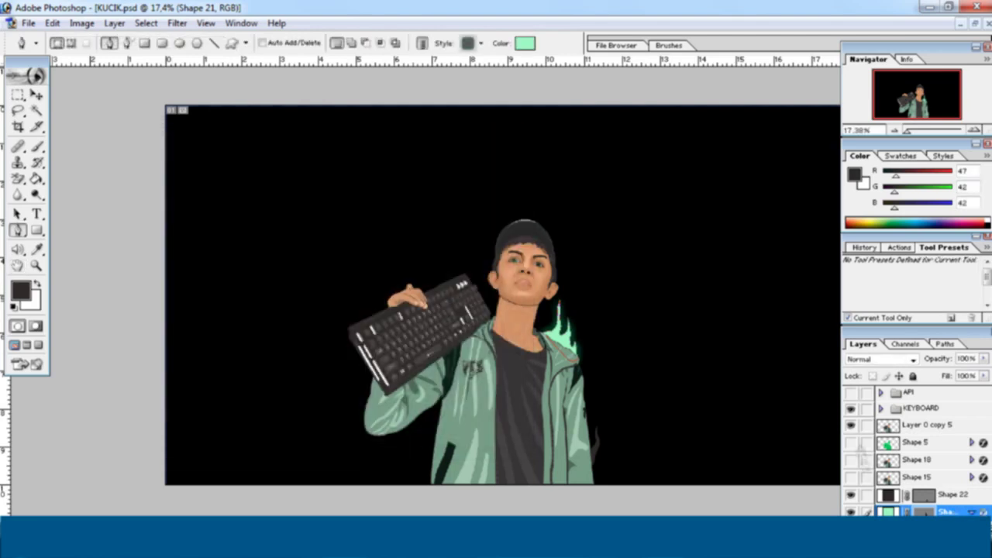
Step: Show the Shape 5 green glow around the figure and fit the image to the window
left_click(851, 444)
left_click(851, 443)
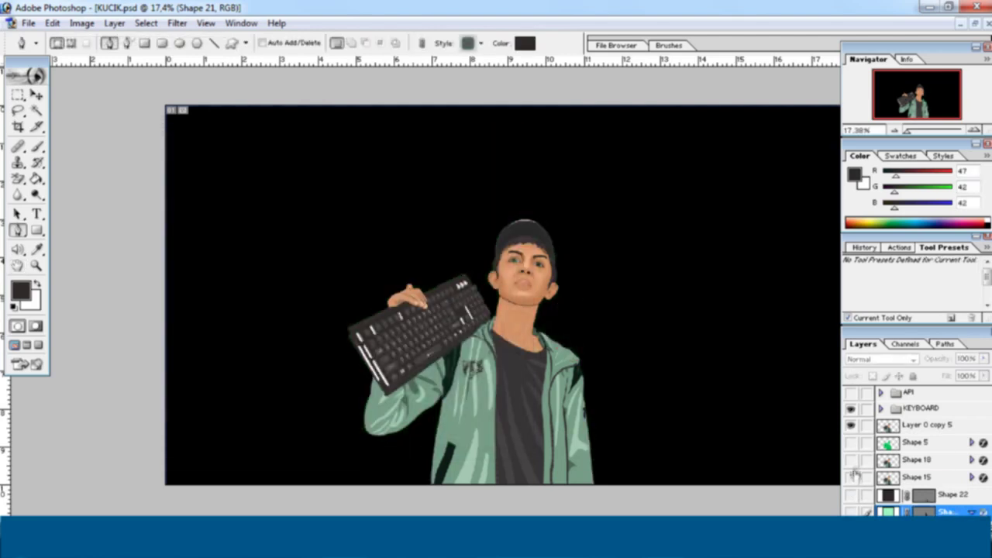
left_click(851, 443)
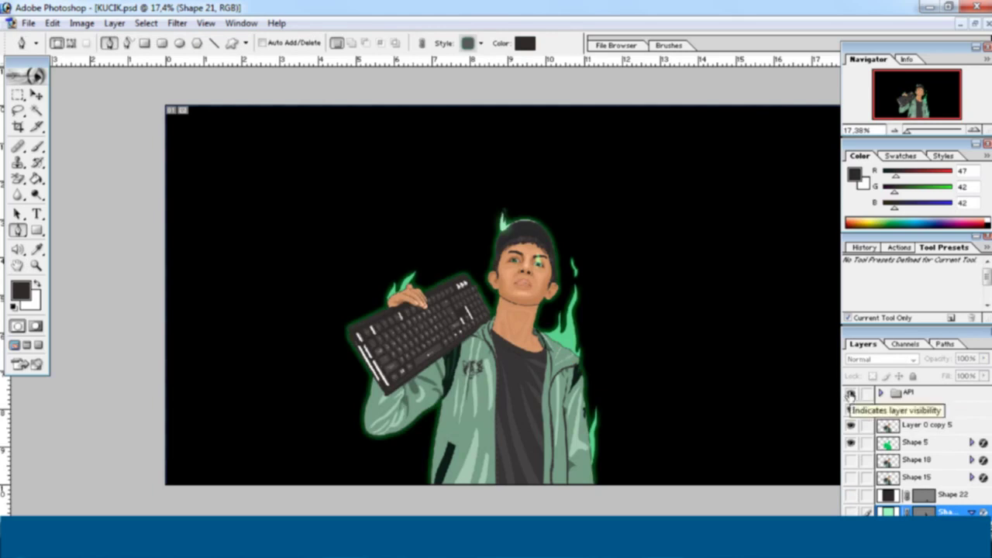
key("ctrl+0")
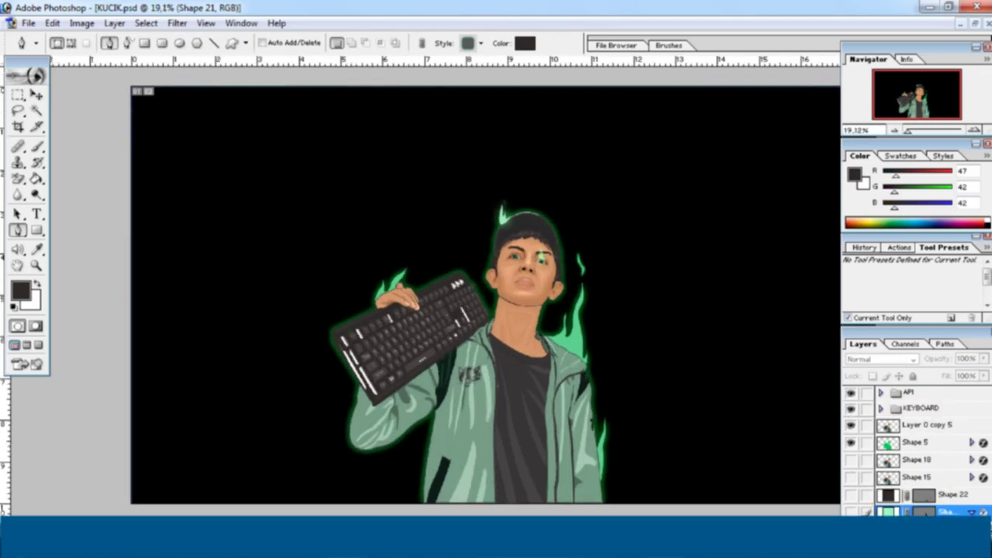
scroll(914, 450, "down", 5)
Step: Reveal the Shape 20 neon triangle and import the nine exported frames into Vegas
left_click(850, 473)
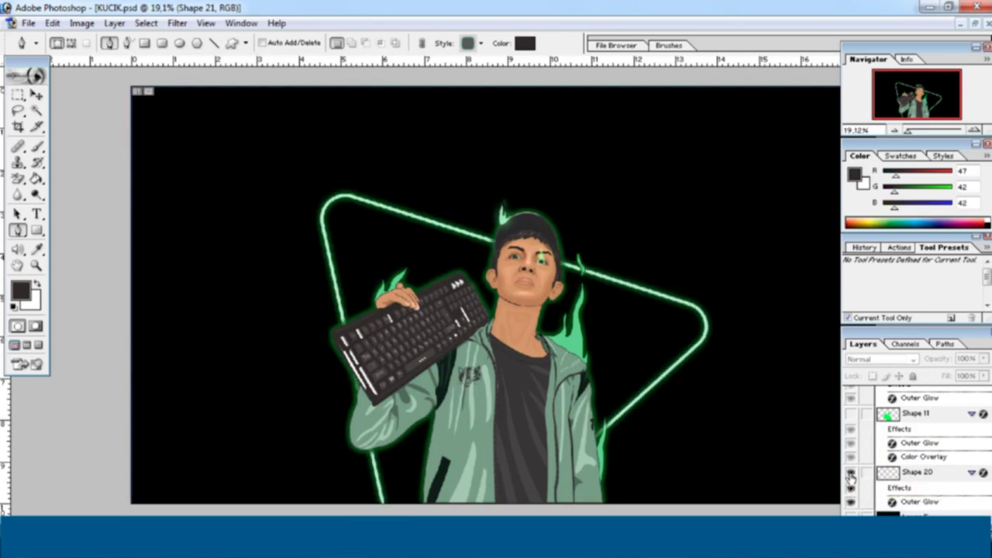
left_click_drag(961, 252, 225, 92)
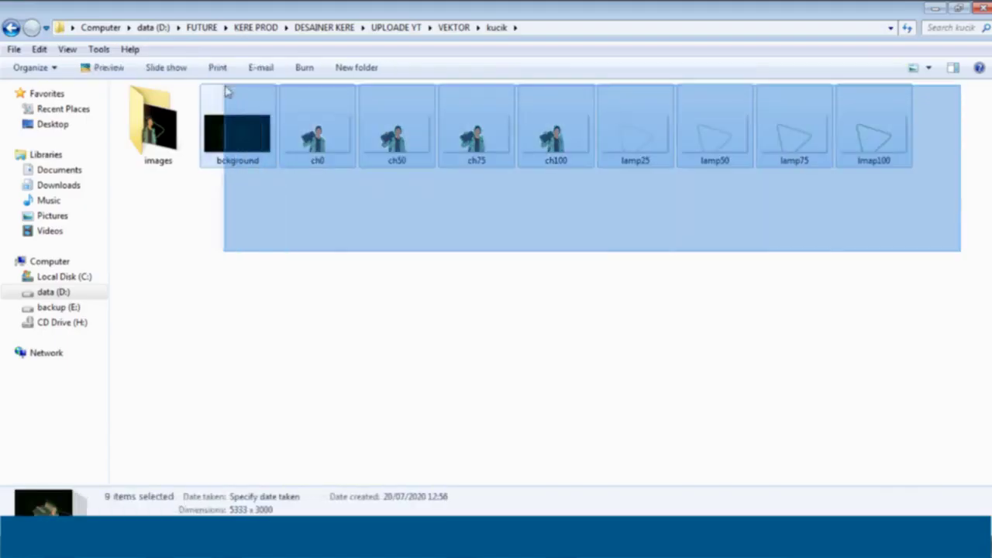
mouse_move(237, 132)
left_mouse_down()
mouse_move(372, 314)
mouse_move(502, 327)
left_mouse_up()
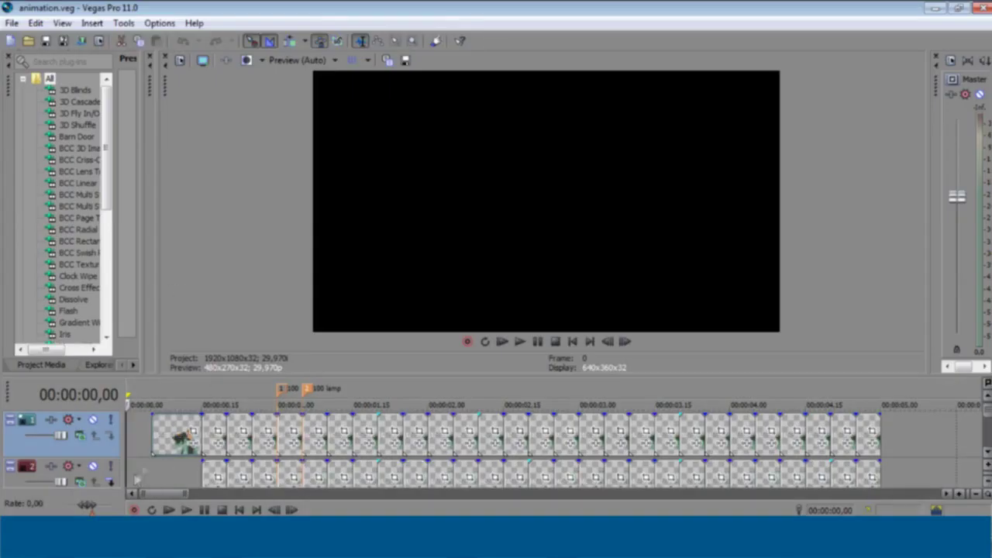
Step: Play the Vegas timeline to preview the glowing portrait and neon triangle animation
key("space")
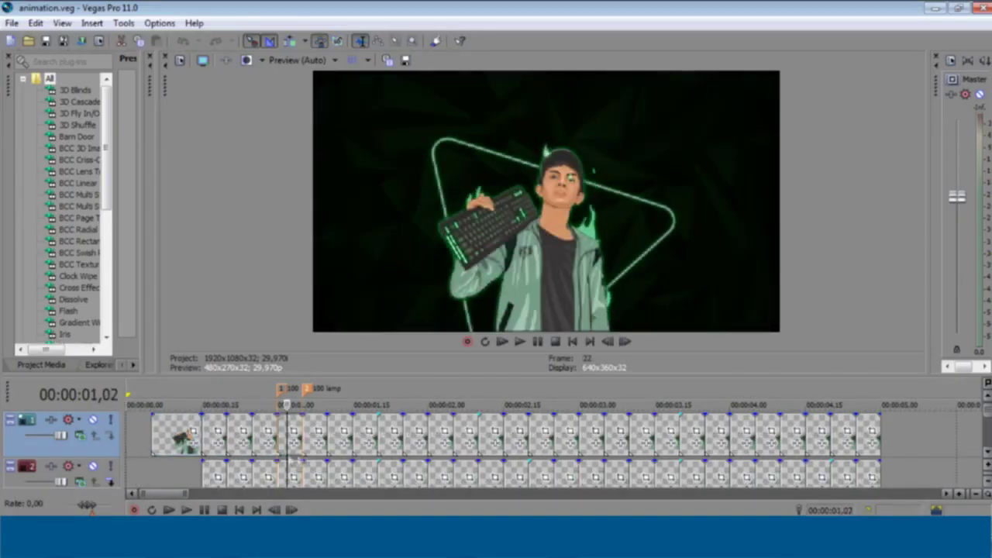